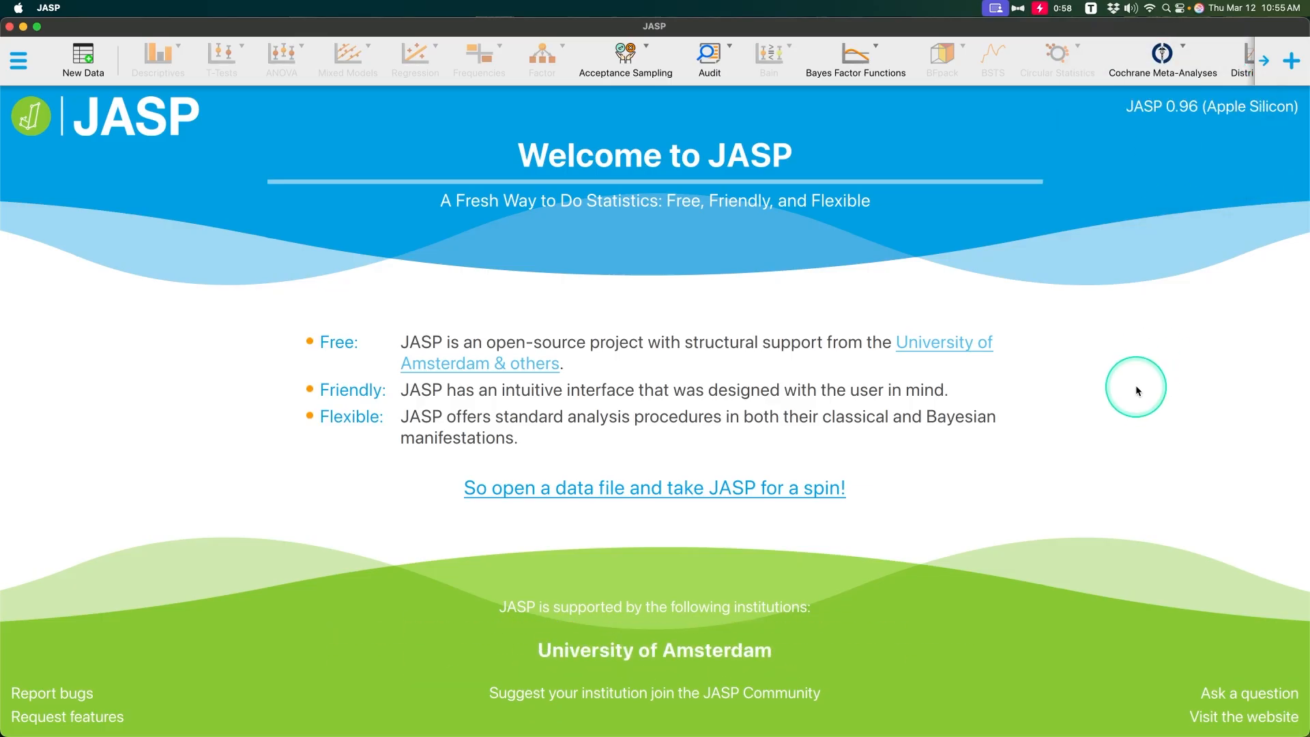
Open the module library and browse the descriptions and installation status of the available modules.
{"action": "left_click", "coordinate": [1284, 64]}
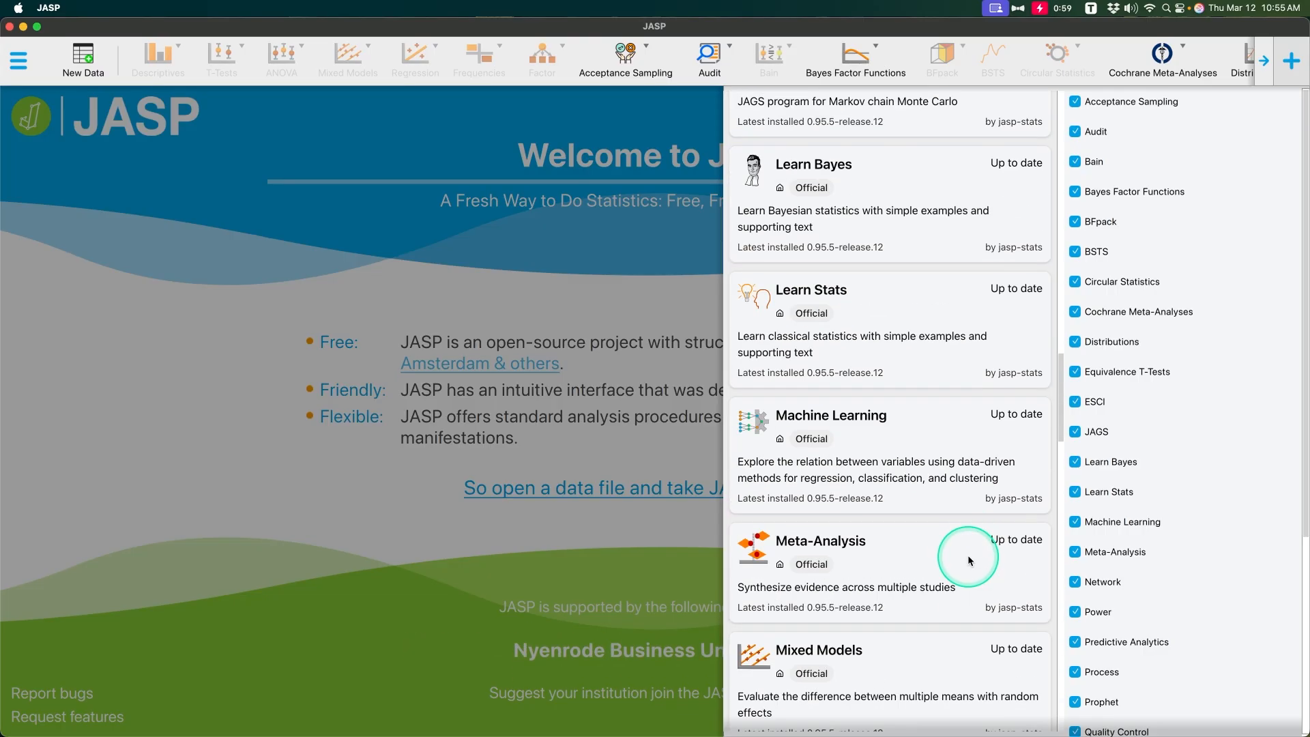
{"action": "scroll", "coordinate": [972, 564], "scroll_direction": "up", "scroll_amount": 1}
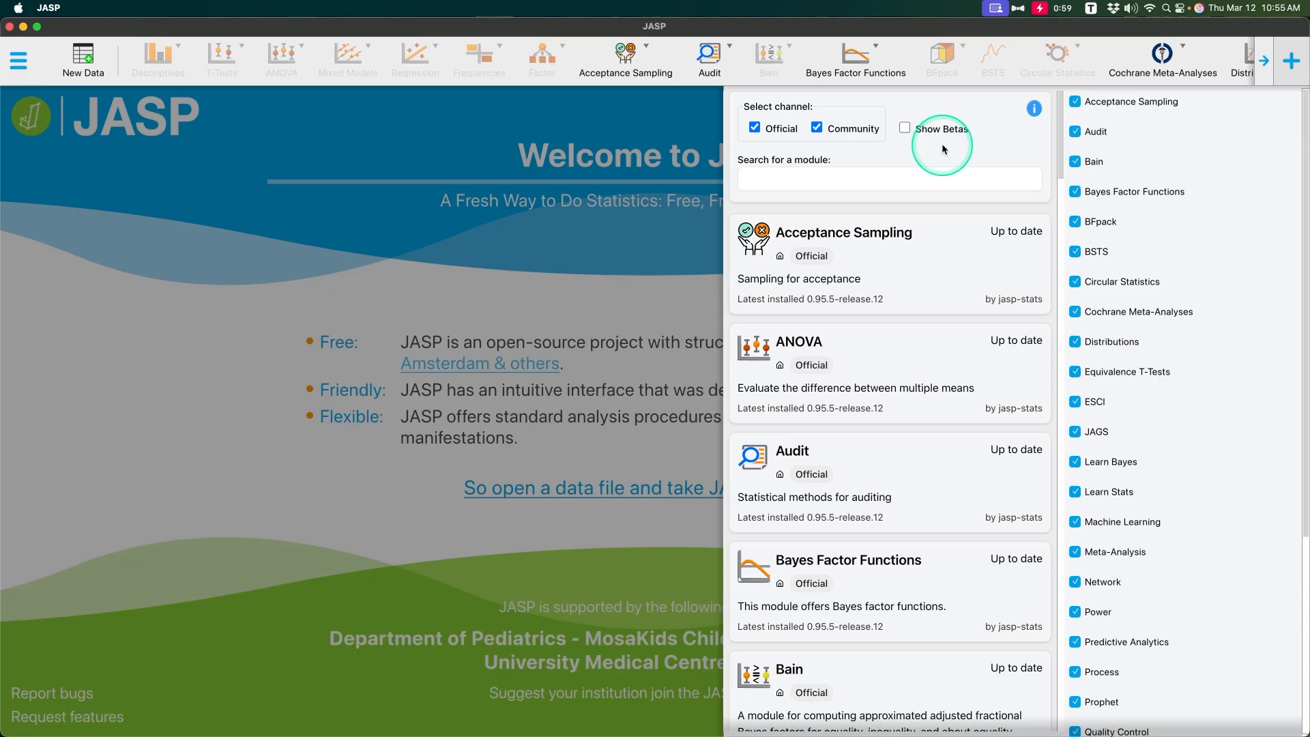
{"action": "scroll", "coordinate": [907, 270], "scroll_direction": "down", "scroll_amount": 3}
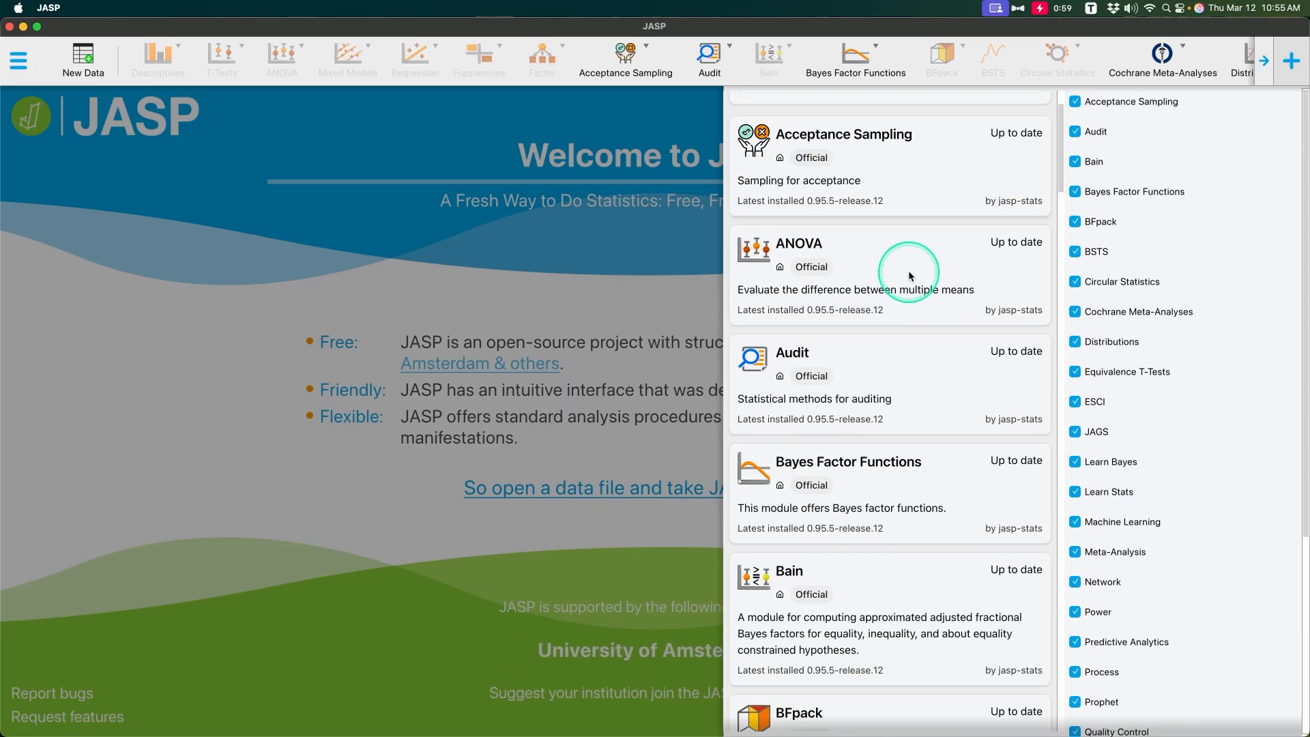
{"action": "scroll", "coordinate": [910, 275], "scroll_direction": "down", "scroll_amount": 3}
{"action": "scroll", "coordinate": [938, 239], "scroll_direction": "up", "scroll_amount": 5}
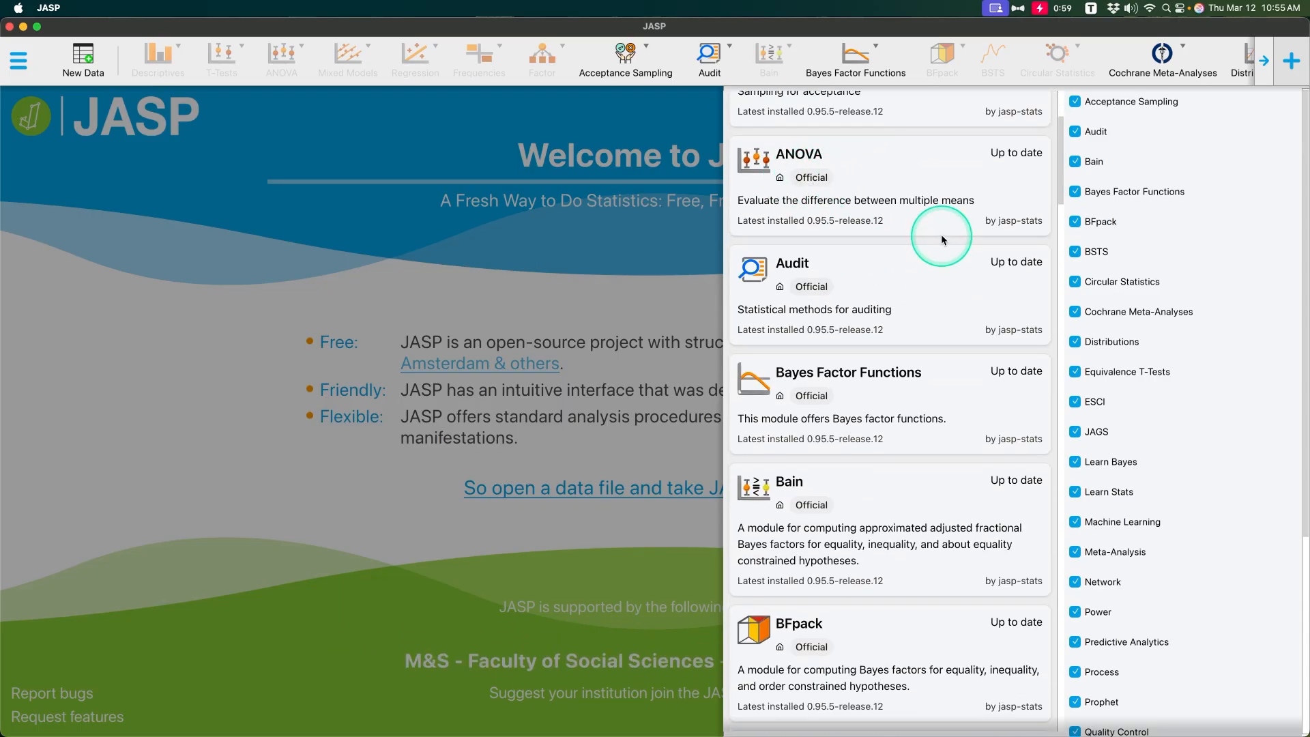
{"action": "scroll", "coordinate": [941, 252], "scroll_direction": "down", "scroll_amount": 3}
{"action": "scroll", "coordinate": [943, 260], "scroll_direction": "down", "scroll_amount": 13}
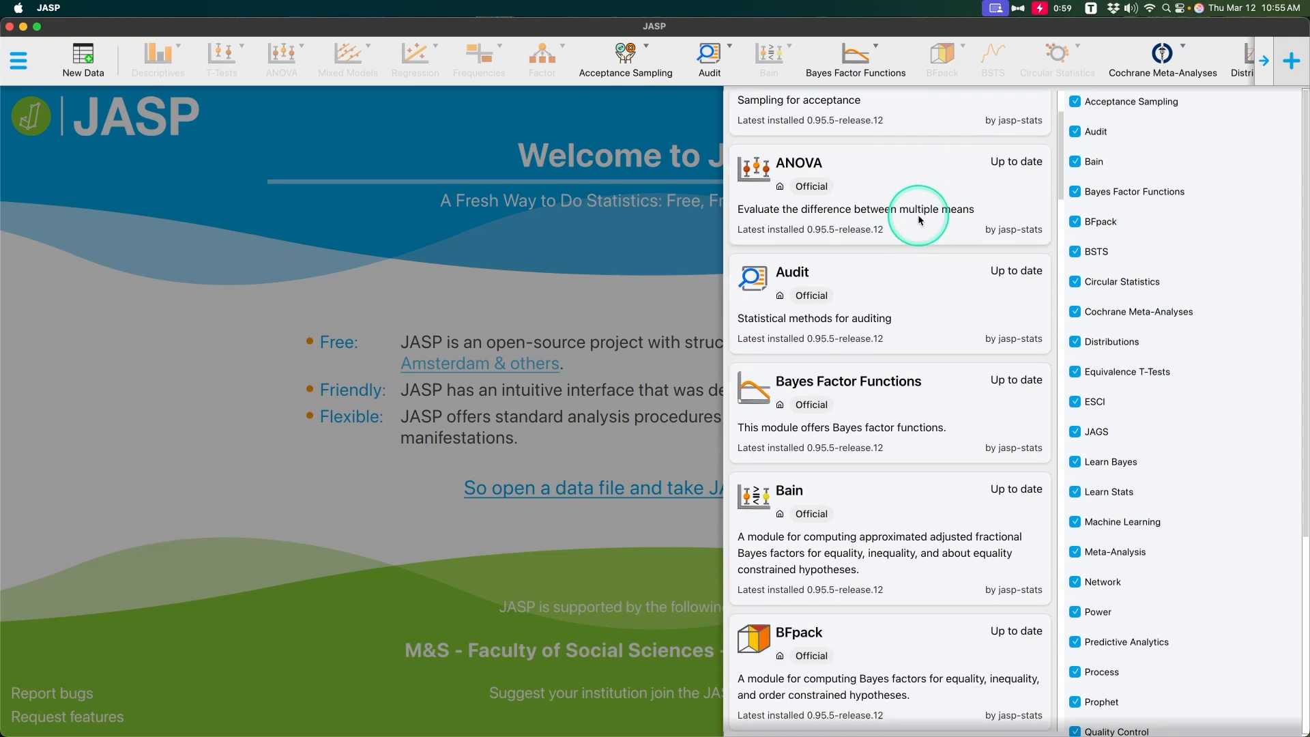
{"action": "scroll", "coordinate": [908, 273], "scroll_direction": "down", "scroll_amount": 10}
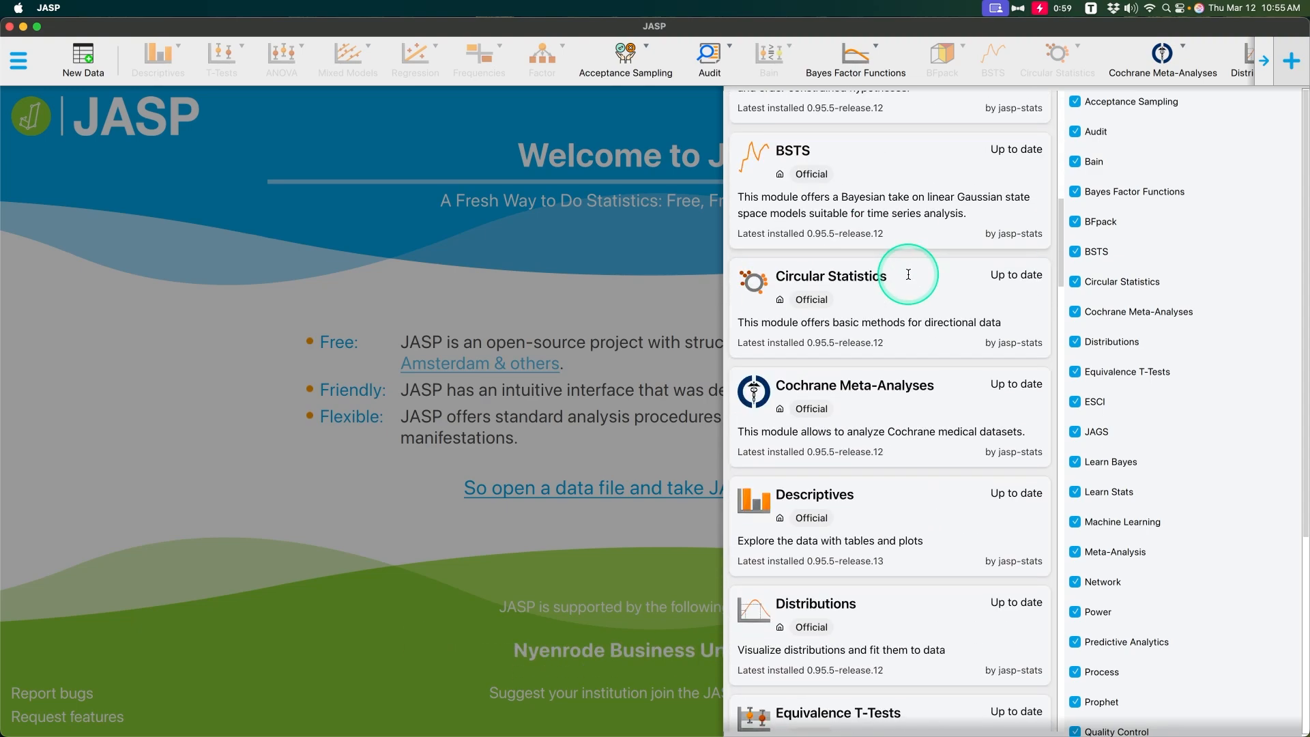
{"action": "scroll", "coordinate": [1202, 483], "scroll_direction": "down", "scroll_amount": 10}
{"action": "scroll", "coordinate": [1198, 516], "scroll_direction": "up", "scroll_amount": 12}
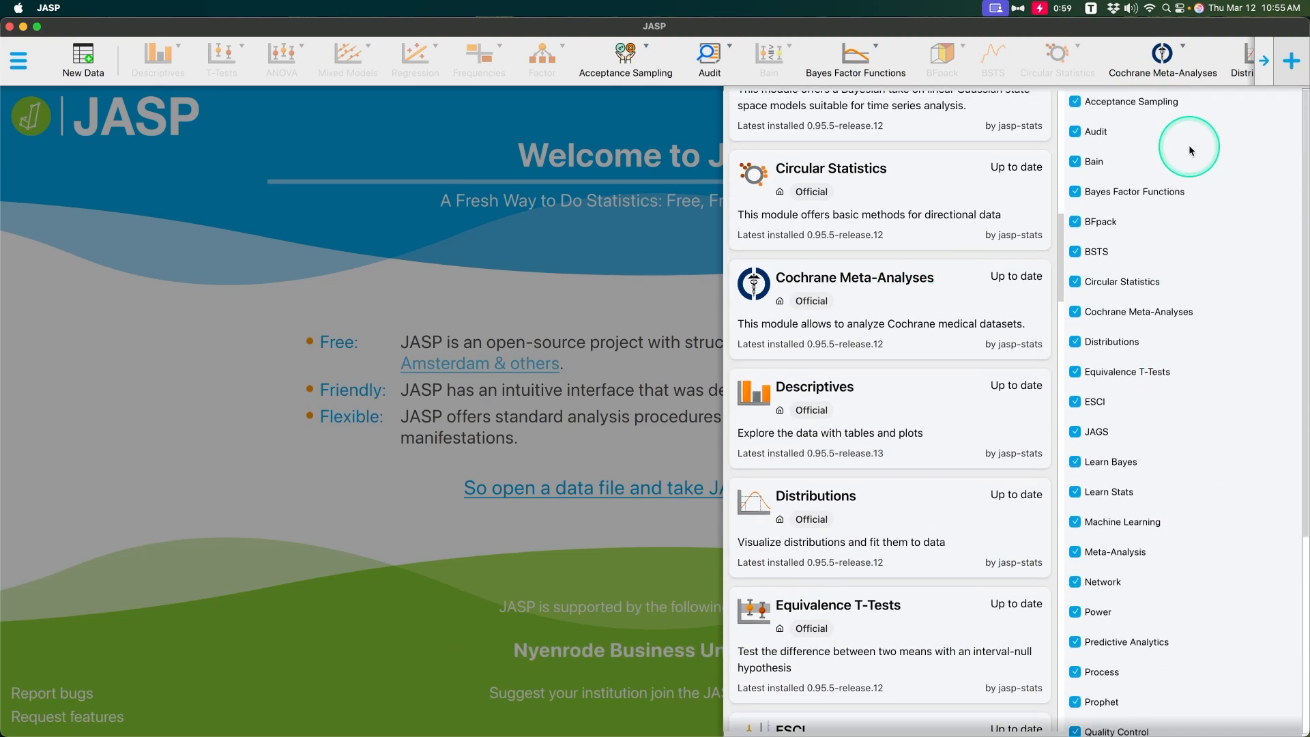
Review the full list of enabled modules and compare it with the analyses offered in the ribbon.
{"action": "scroll", "coordinate": [1168, 457], "scroll_direction": "down", "scroll_amount": 8}
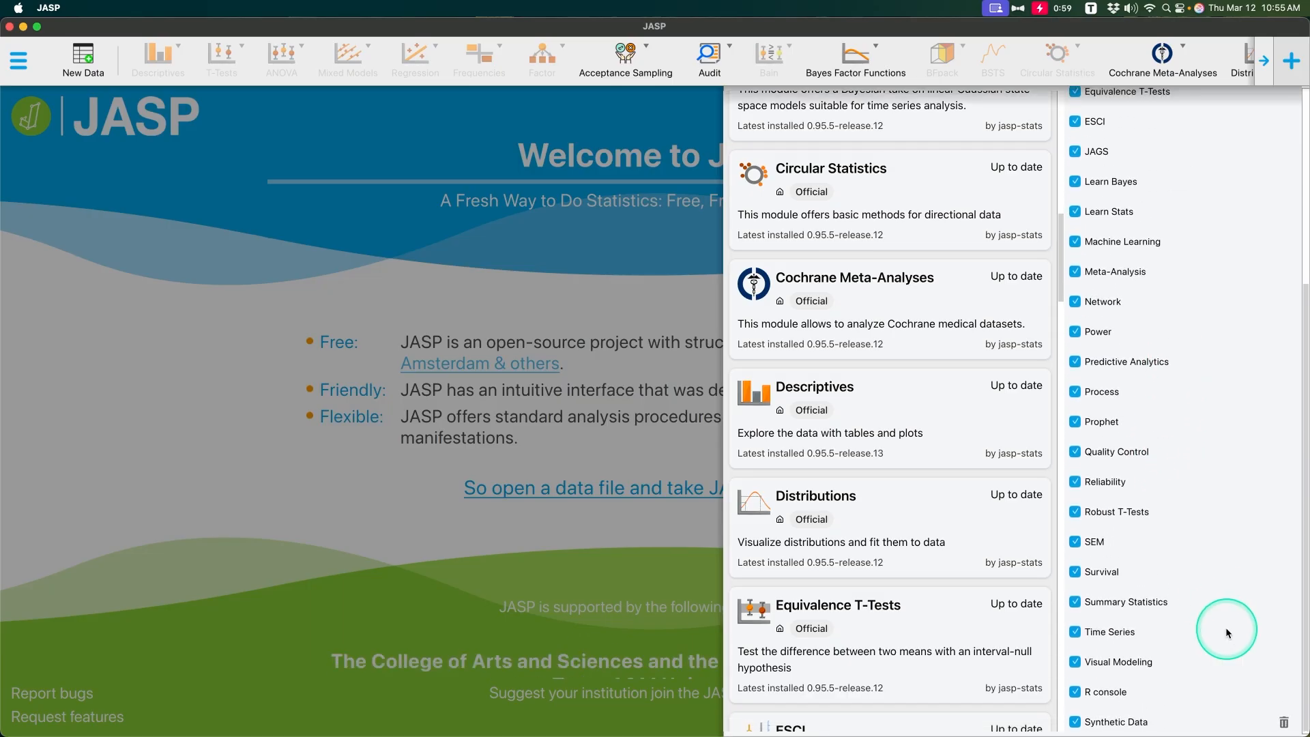
{"action": "scroll", "coordinate": [1211, 483], "scroll_direction": "up", "scroll_amount": 10}
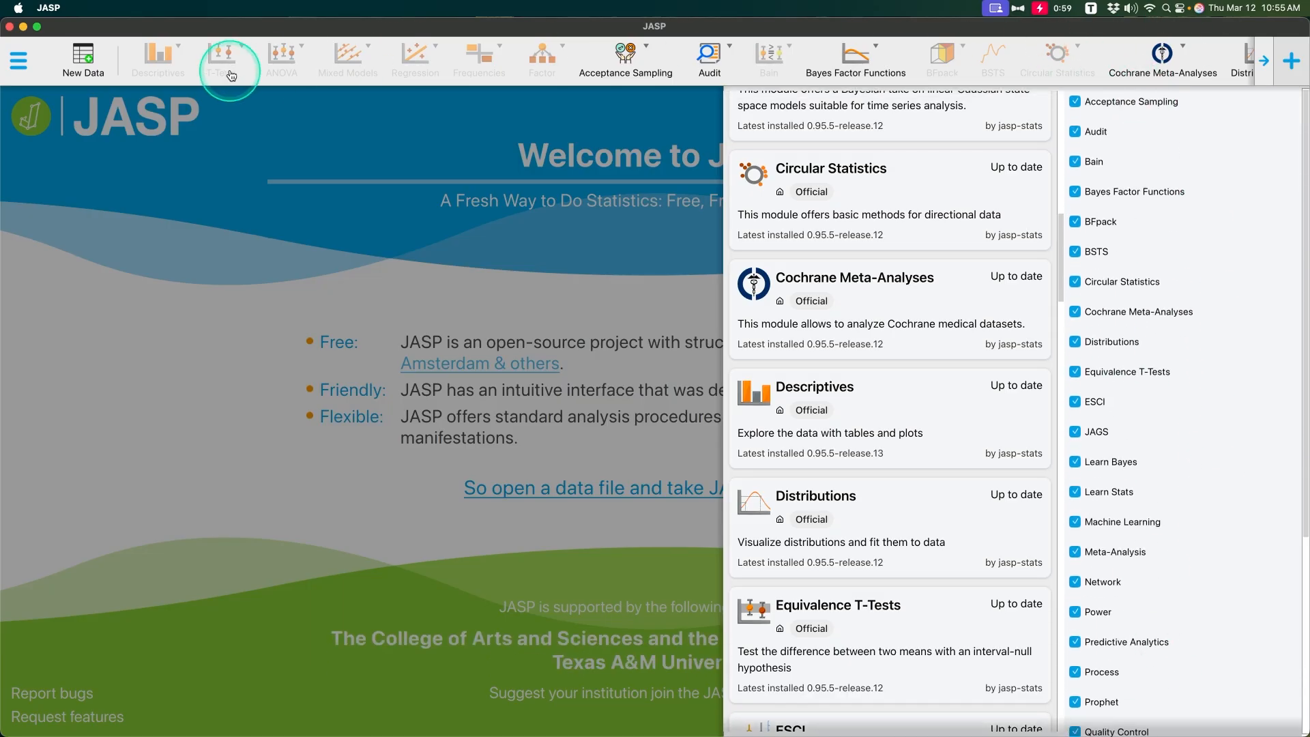
{"action": "scroll", "coordinate": [409, 60], "scroll_direction": "right", "scroll_amount": 4}
{"action": "scroll", "coordinate": [493, 60], "scroll_direction": "right", "scroll_amount": 8}
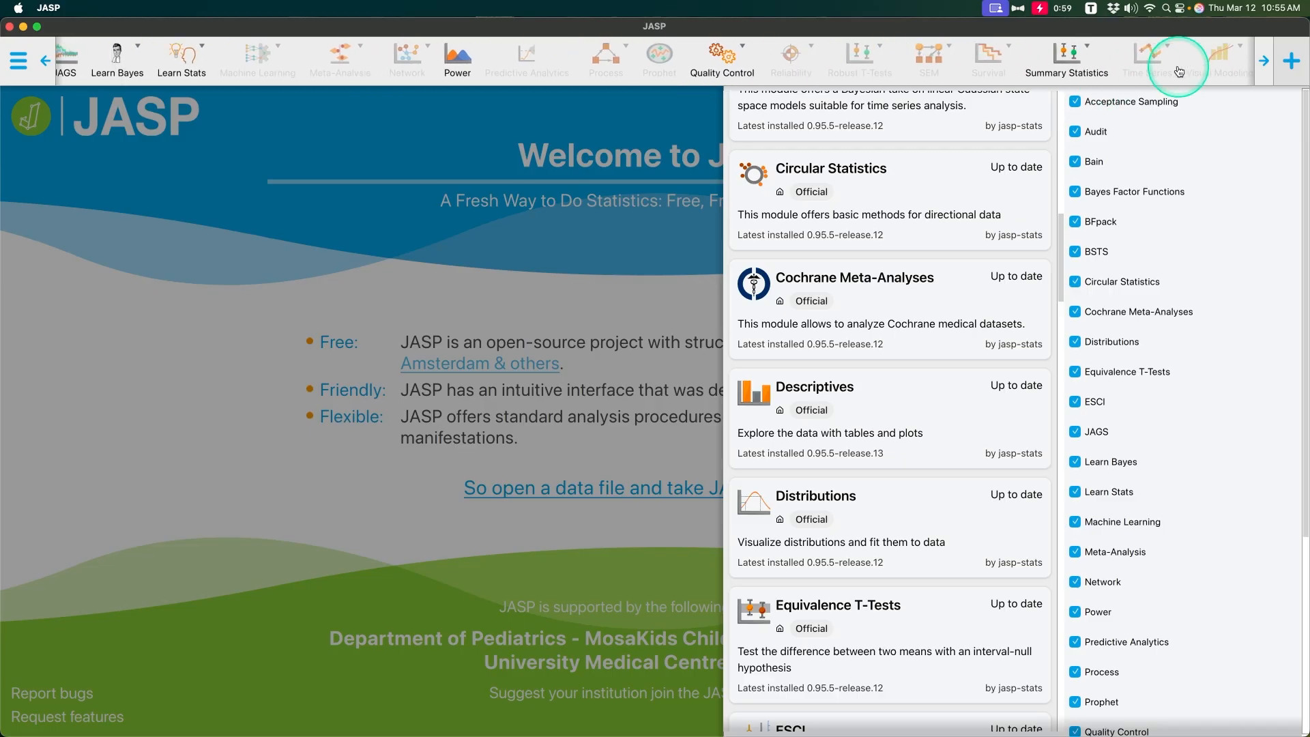
{"action": "scroll", "coordinate": [1156, 60], "scroll_direction": "left", "scroll_amount": 12}
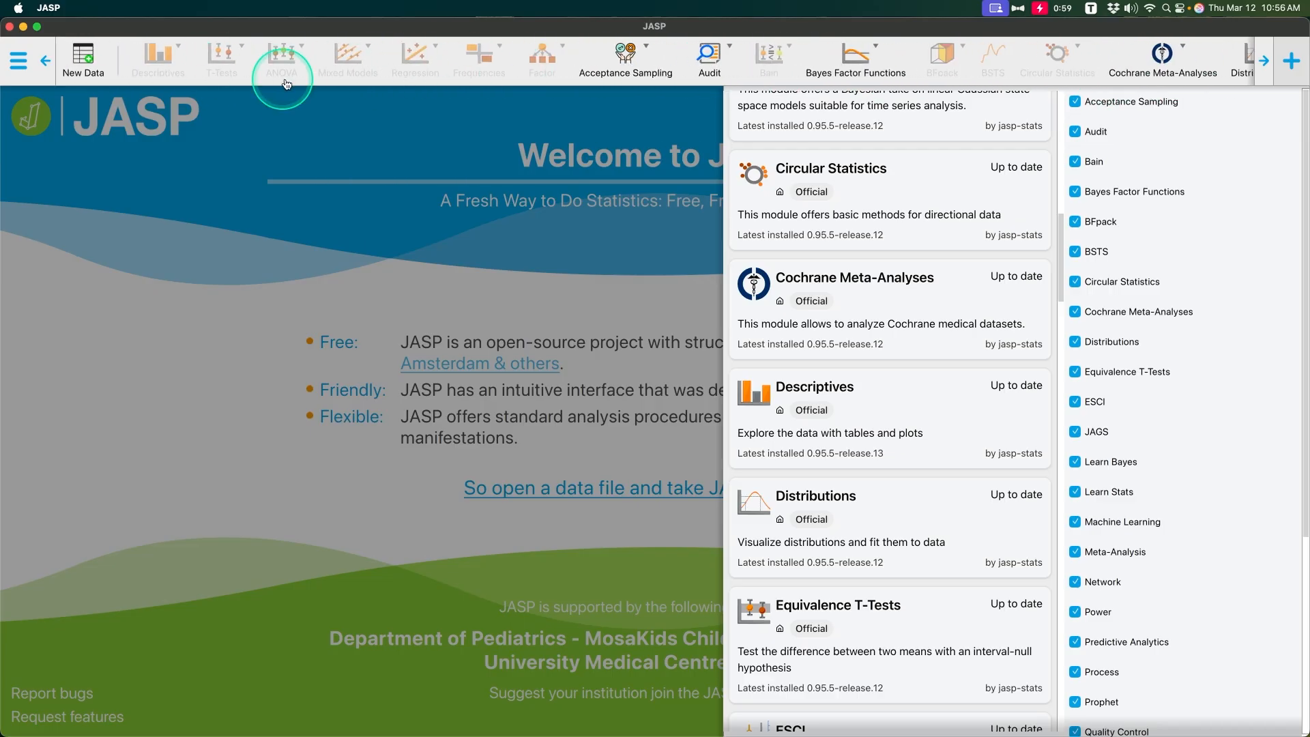
Browse the module library from its first entry through to the installable community modules, such as Test Module and Dyads.
{"action": "scroll", "coordinate": [877, 236], "scroll_direction": "up", "scroll_amount": 10}
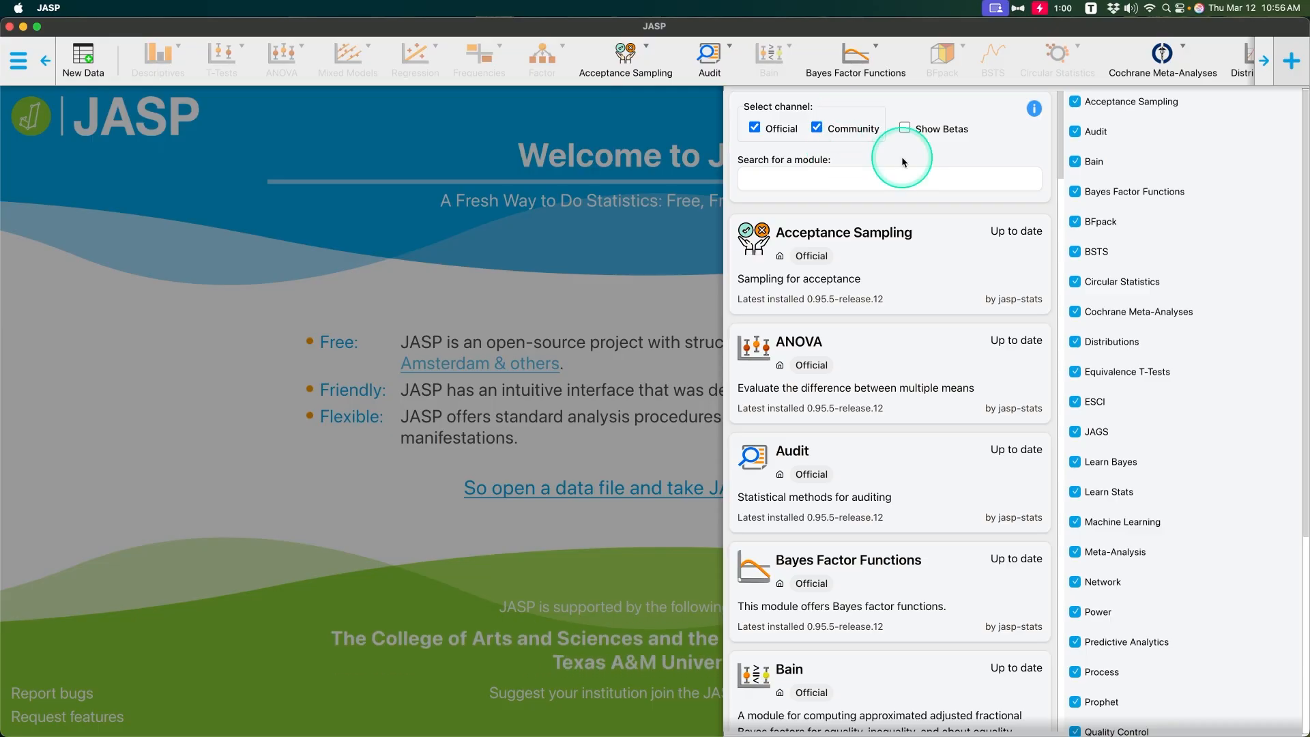
{"action": "scroll", "coordinate": [884, 234], "scroll_direction": "down", "scroll_amount": 1}
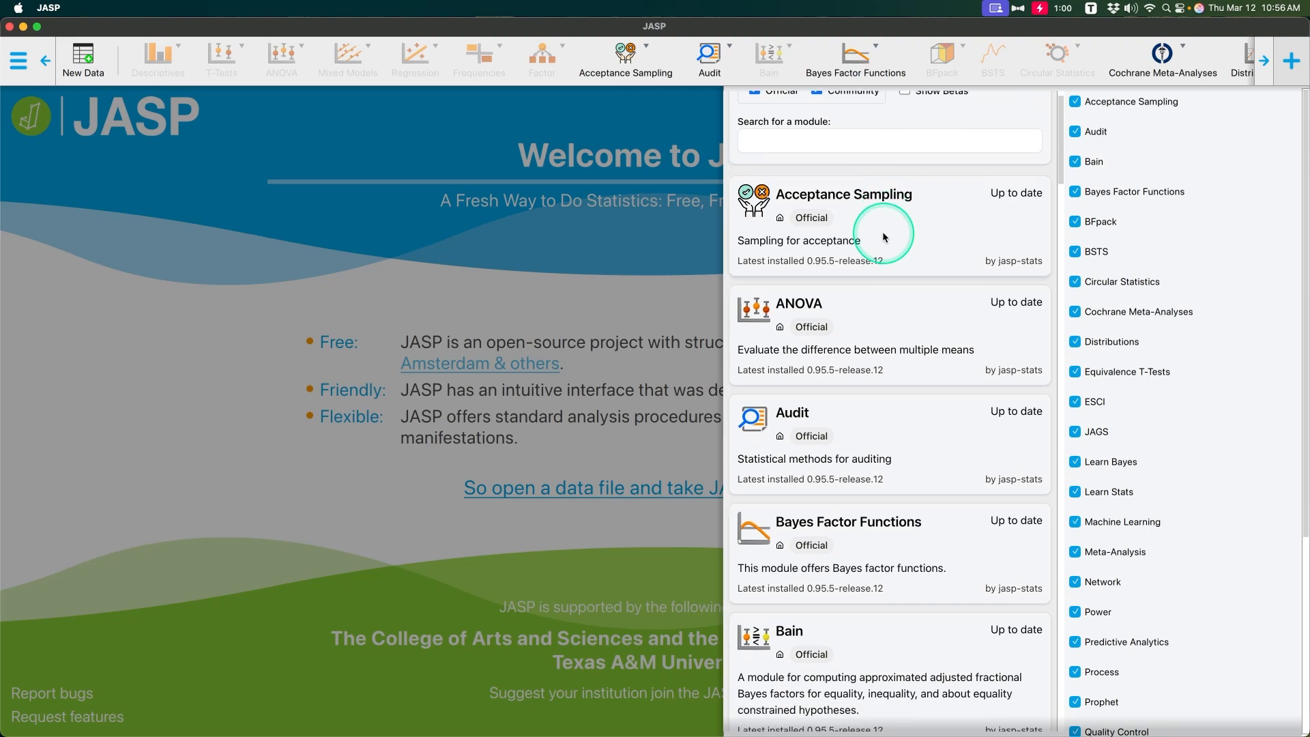
{"action": "scroll", "coordinate": [884, 237], "scroll_direction": "up", "scroll_amount": 1}
{"action": "scroll", "coordinate": [883, 235], "scroll_direction": "down", "scroll_amount": 5}
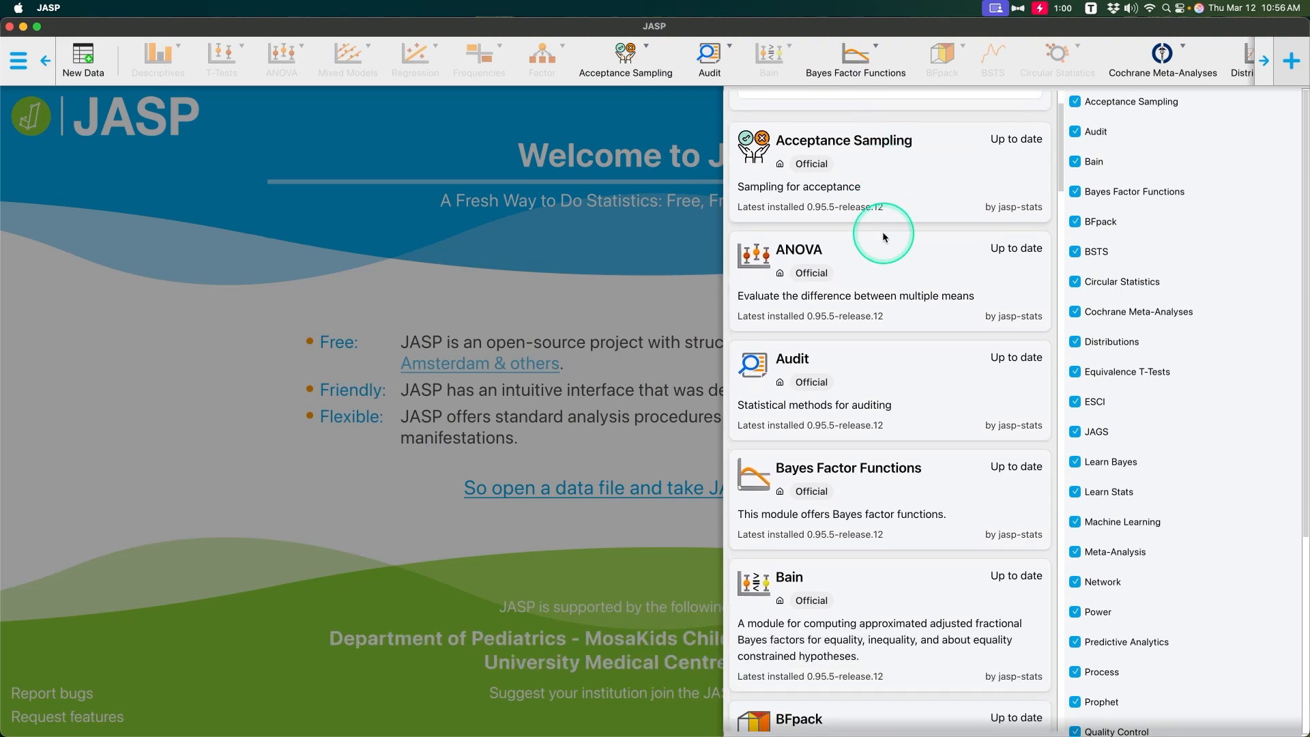
{"action": "scroll", "coordinate": [928, 437], "scroll_direction": "down", "scroll_amount": 8}
{"action": "scroll", "coordinate": [935, 396], "scroll_direction": "down", "scroll_amount": 4}
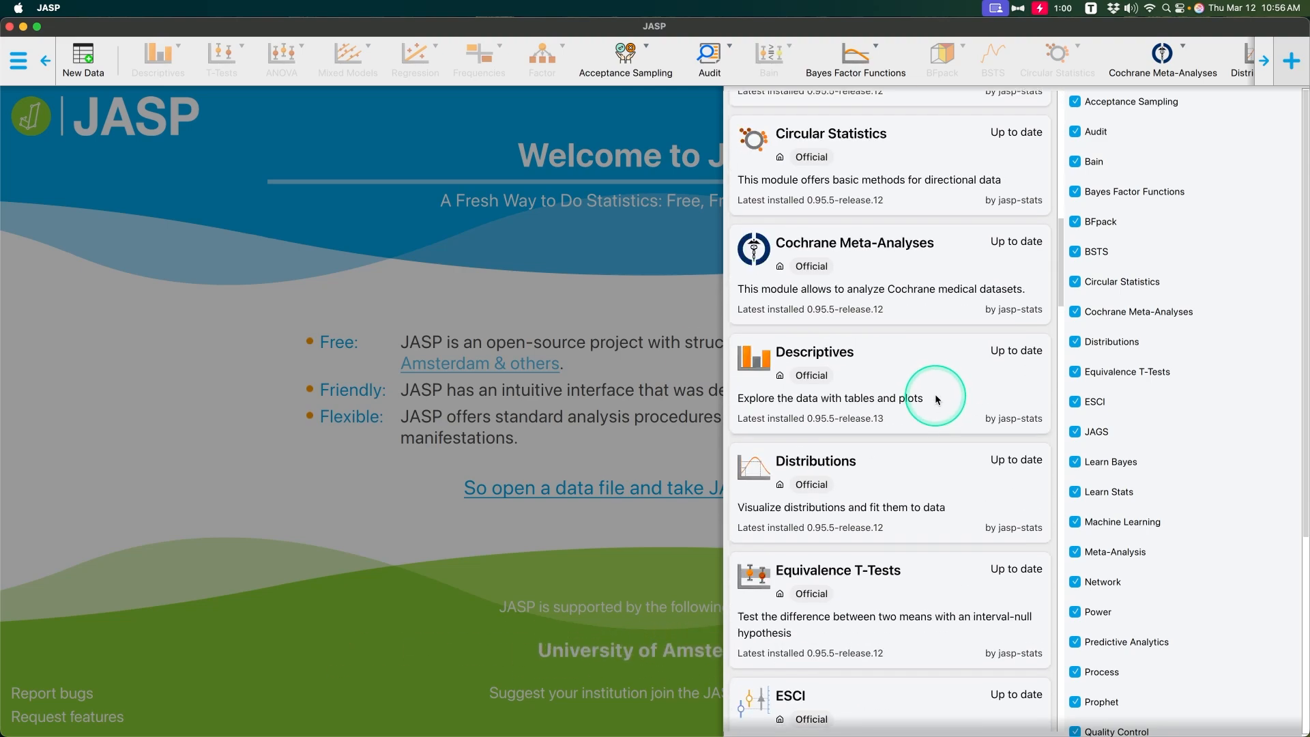
{"action": "scroll", "coordinate": [934, 399], "scroll_direction": "up", "scroll_amount": 15}
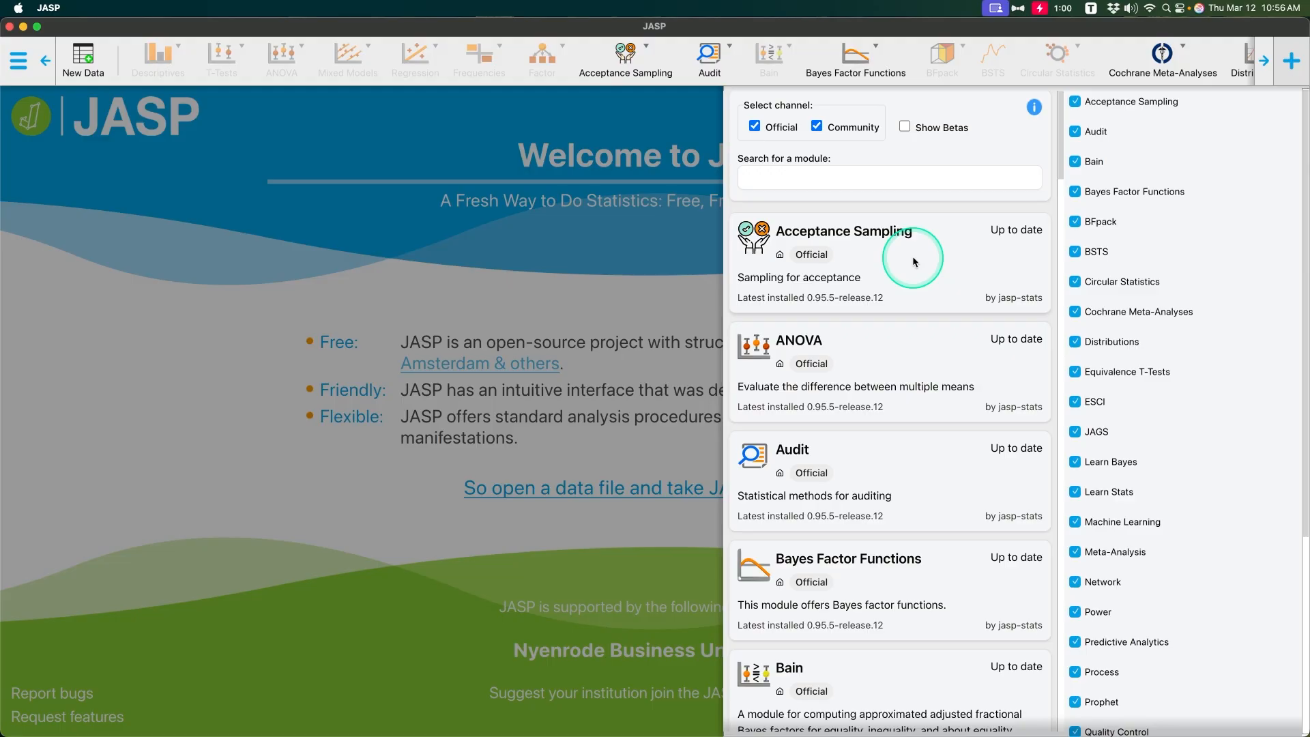
{"action": "scroll", "coordinate": [914, 260], "scroll_direction": "down", "scroll_amount": 8}
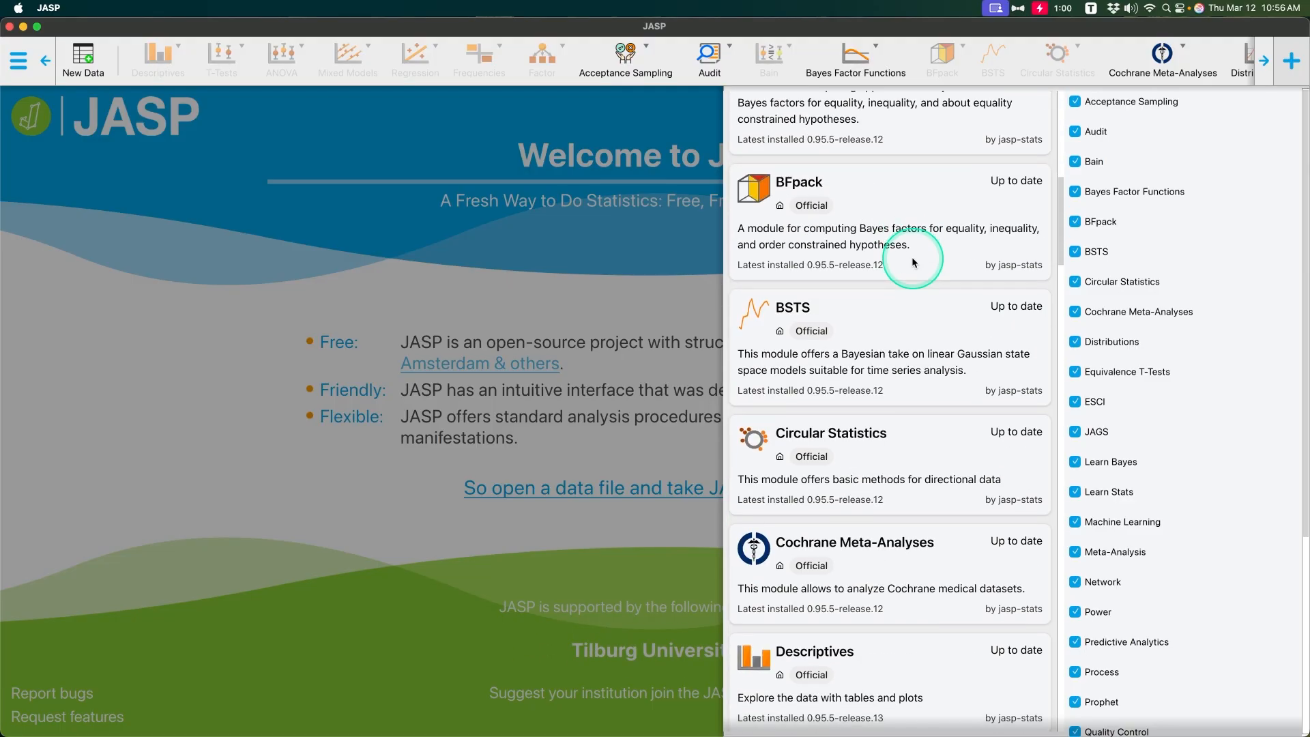
{"action": "scroll", "coordinate": [913, 247], "scroll_direction": "down", "scroll_amount": 20}
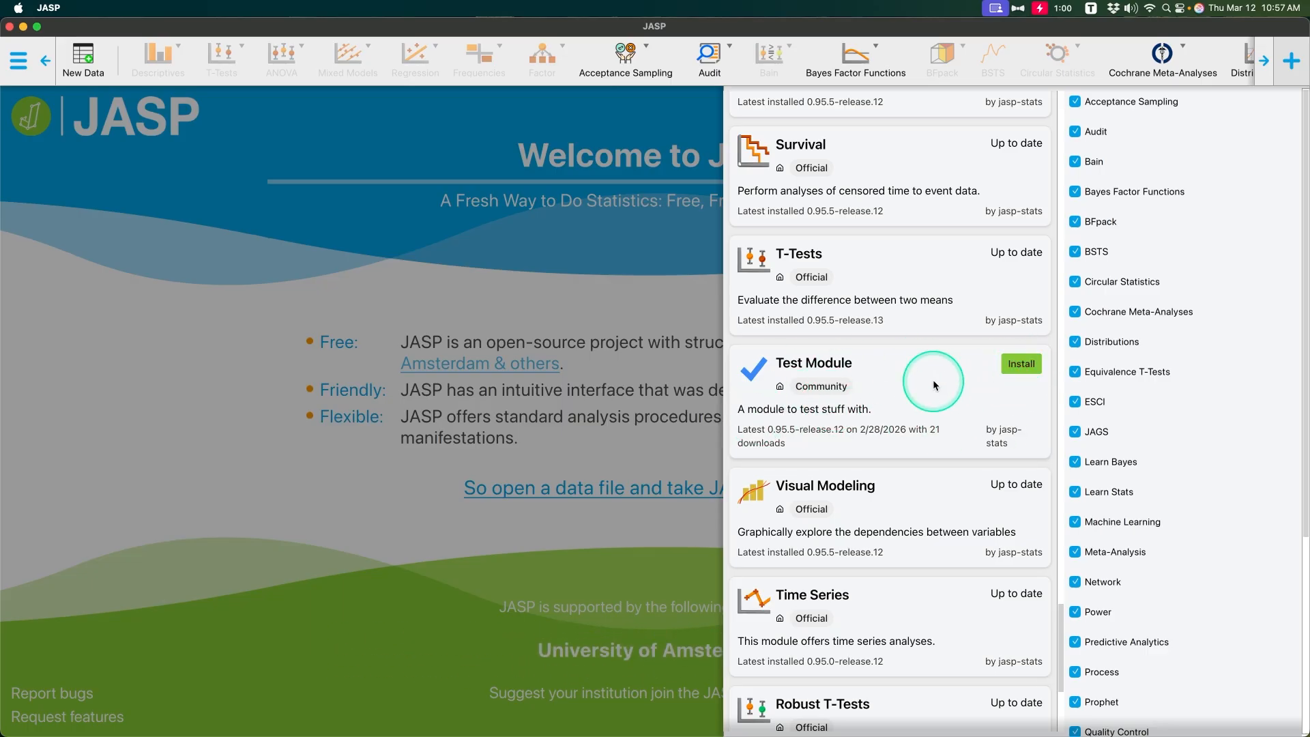
{"action": "scroll", "coordinate": [932, 382], "scroll_direction": "down", "scroll_amount": 1}
{"action": "scroll", "coordinate": [931, 379], "scroll_direction": "down", "scroll_amount": 5}
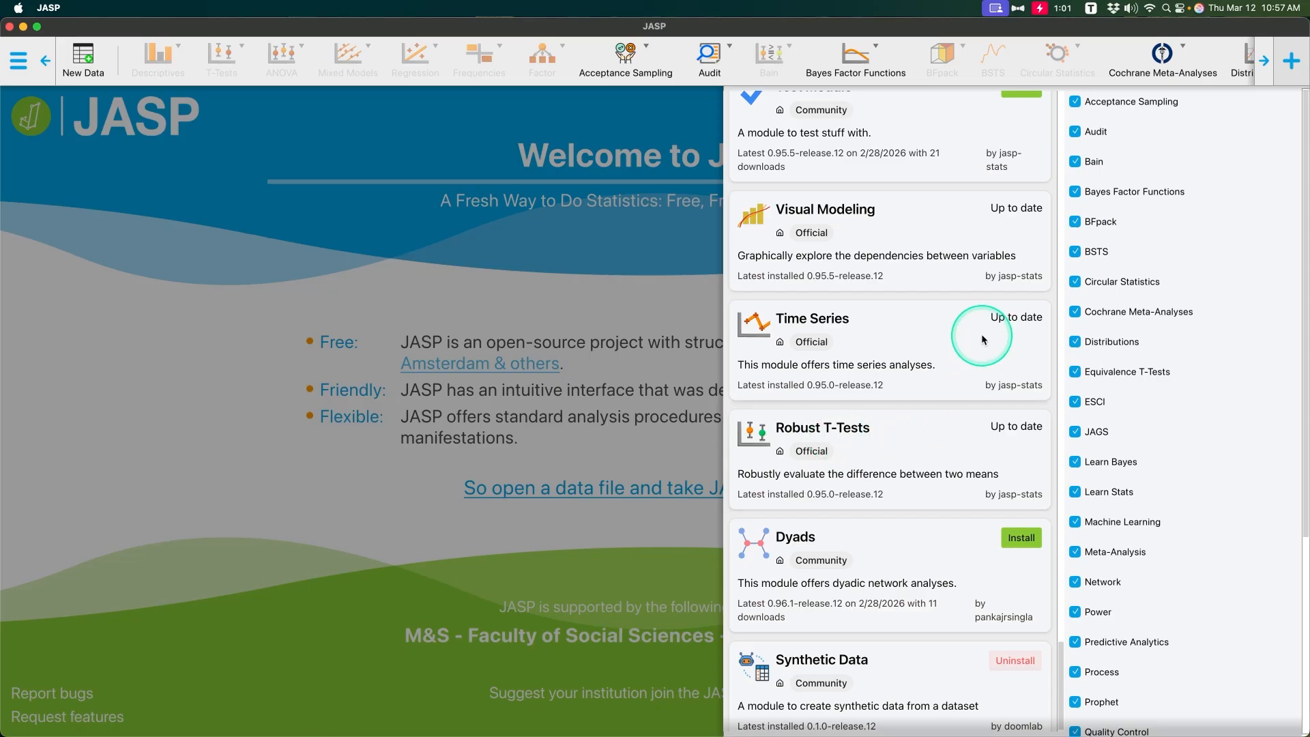
Compare the community modules in the library with the list of enabled modules.
{"action": "scroll", "coordinate": [929, 341], "scroll_direction": "up", "scroll_amount": 2}
{"action": "scroll", "coordinate": [929, 345], "scroll_direction": "up", "scroll_amount": 1}
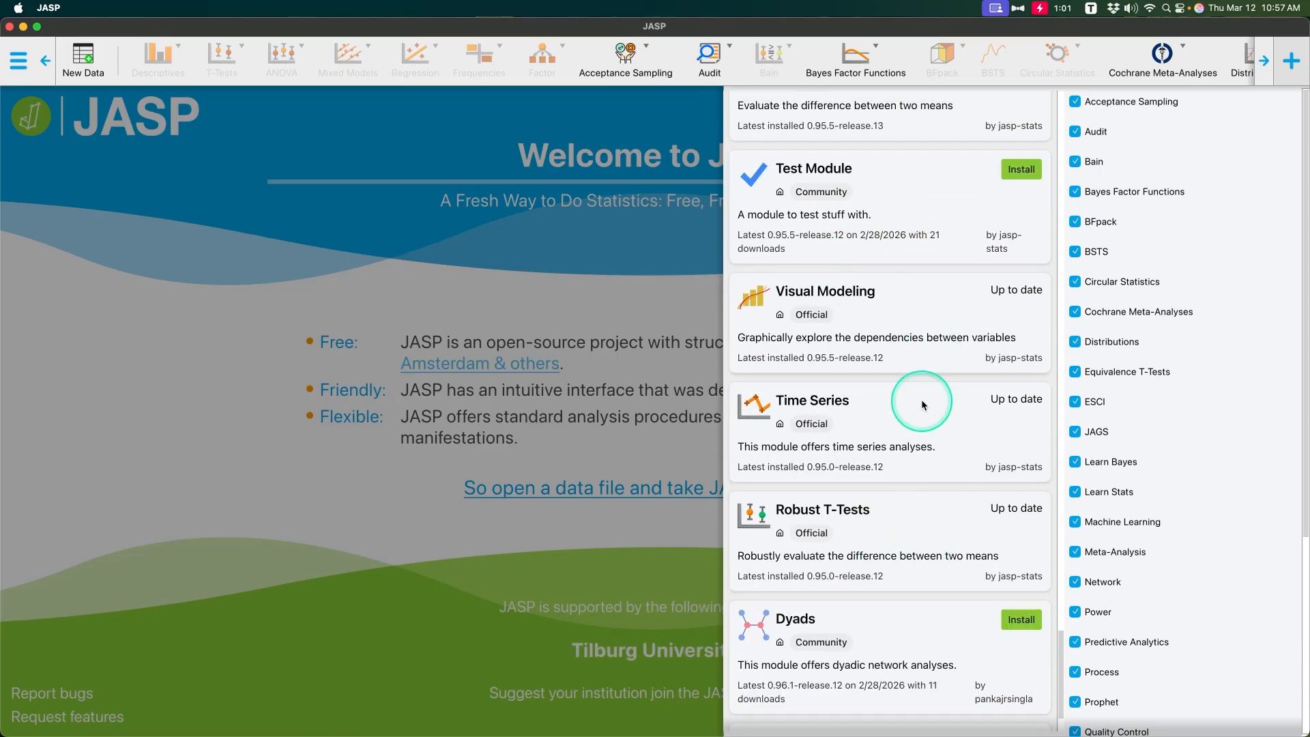
{"action": "scroll", "coordinate": [1221, 455], "scroll_direction": "down", "scroll_amount": 6}
{"action": "scroll", "coordinate": [1207, 519], "scroll_direction": "up", "scroll_amount": 1}
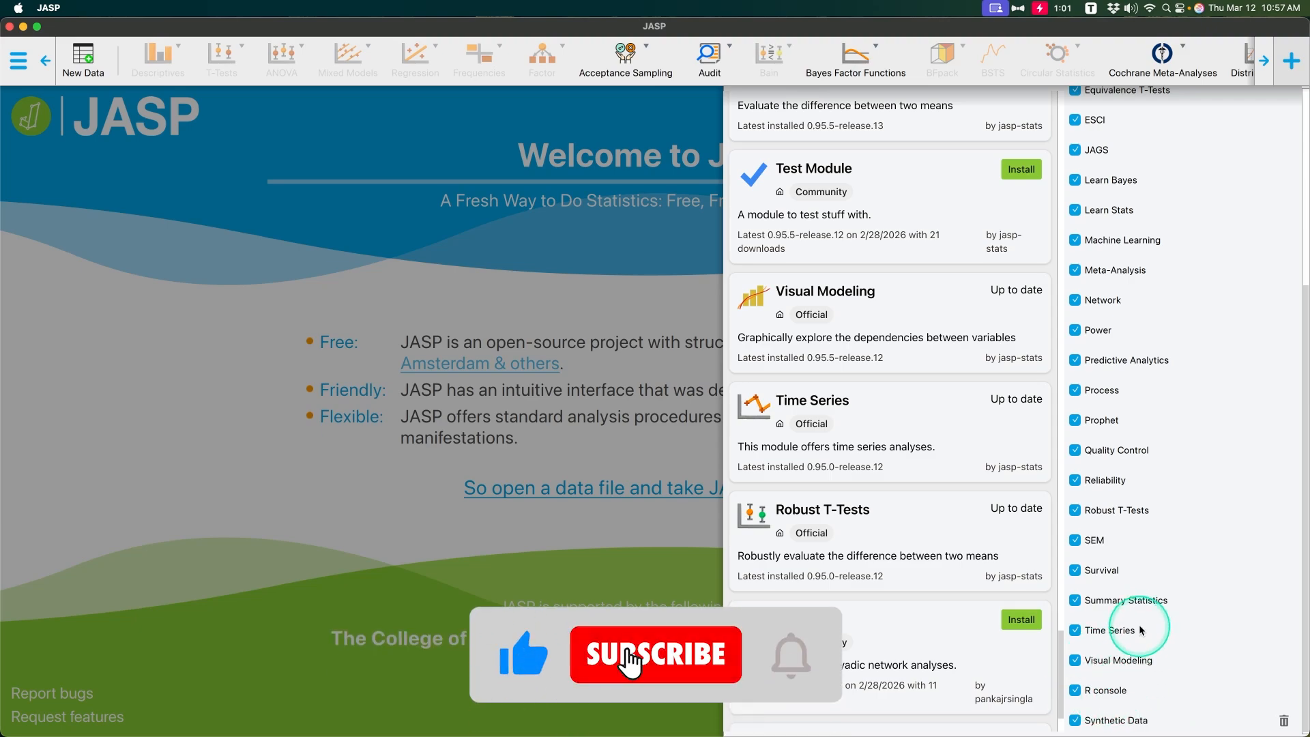
{"action": "scroll", "coordinate": [1149, 588], "scroll_direction": "up", "scroll_amount": 1}
{"action": "scroll", "coordinate": [1149, 587], "scroll_direction": "up", "scroll_amount": 1}
{"action": "scroll", "coordinate": [955, 273], "scroll_direction": "up", "scroll_amount": 3}
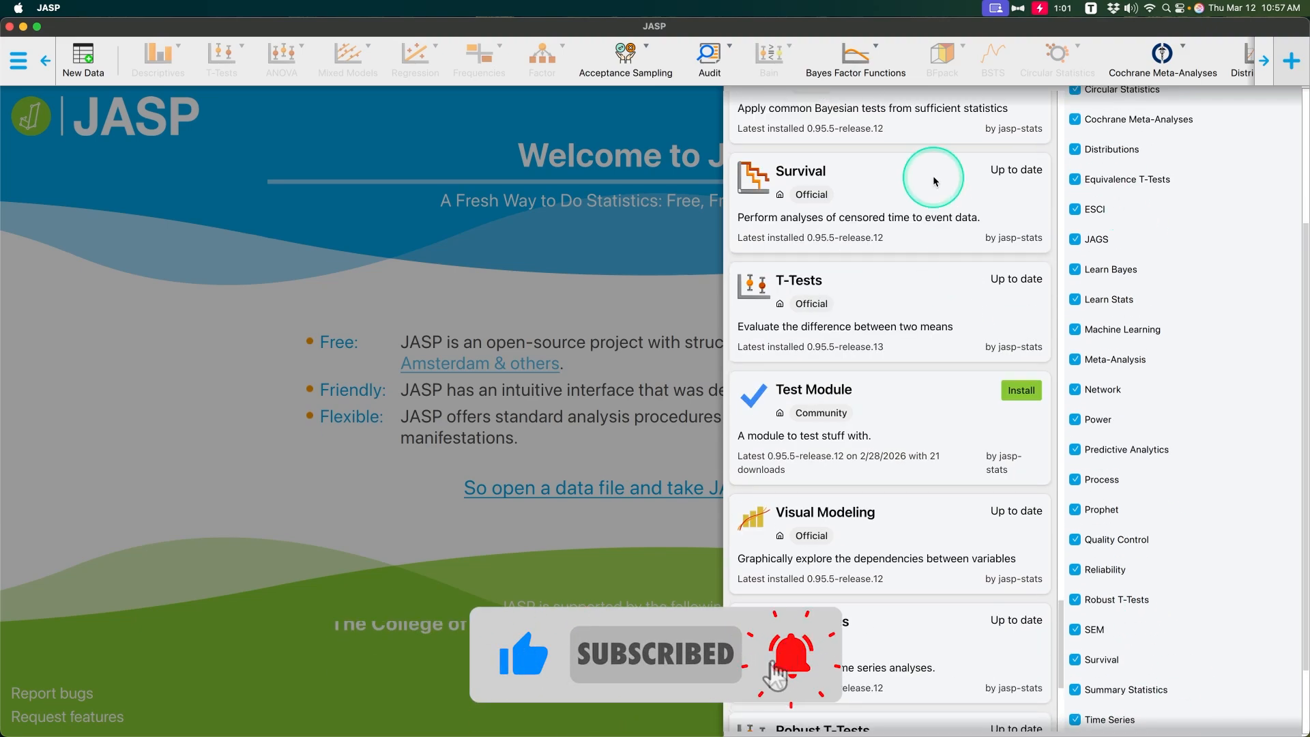
{"action": "scroll", "coordinate": [887, 307], "scroll_direction": "down", "scroll_amount": 4}
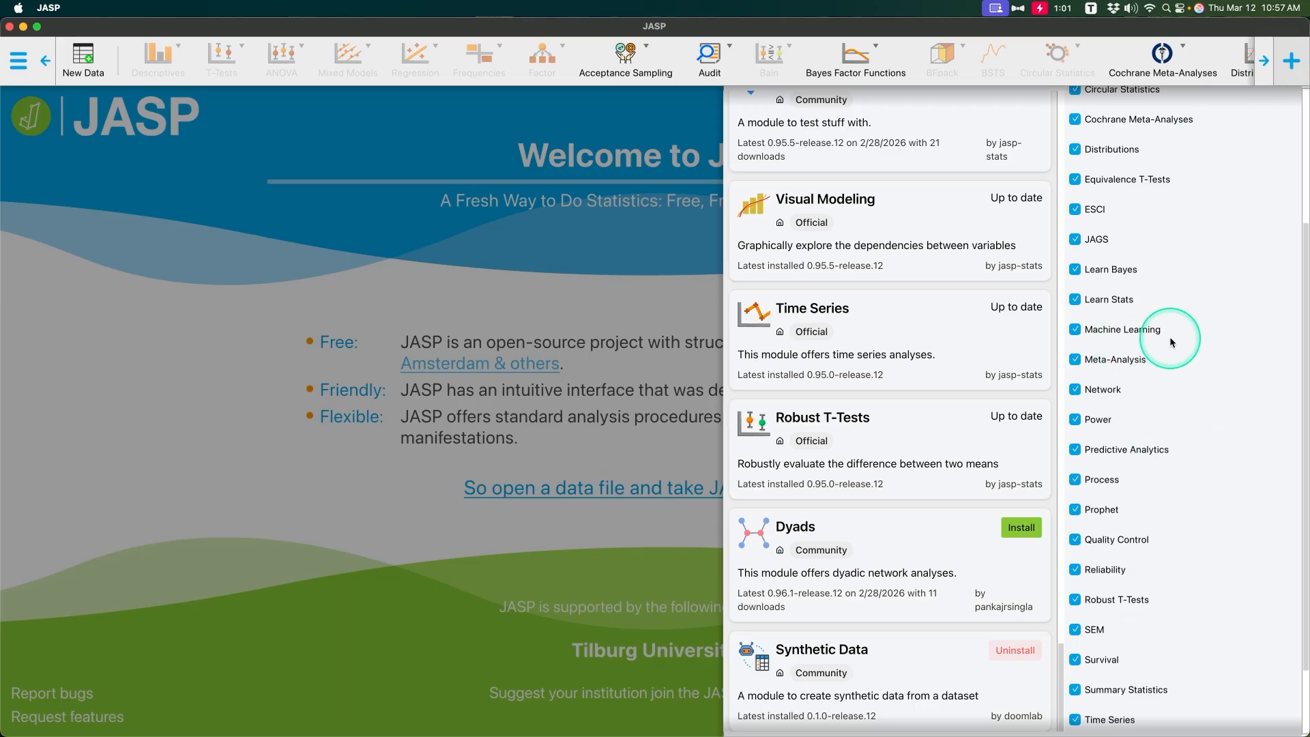
Install the Dyads community module from the module library.
{"action": "scroll", "coordinate": [1091, 689], "scroll_direction": "up", "scroll_amount": 5}
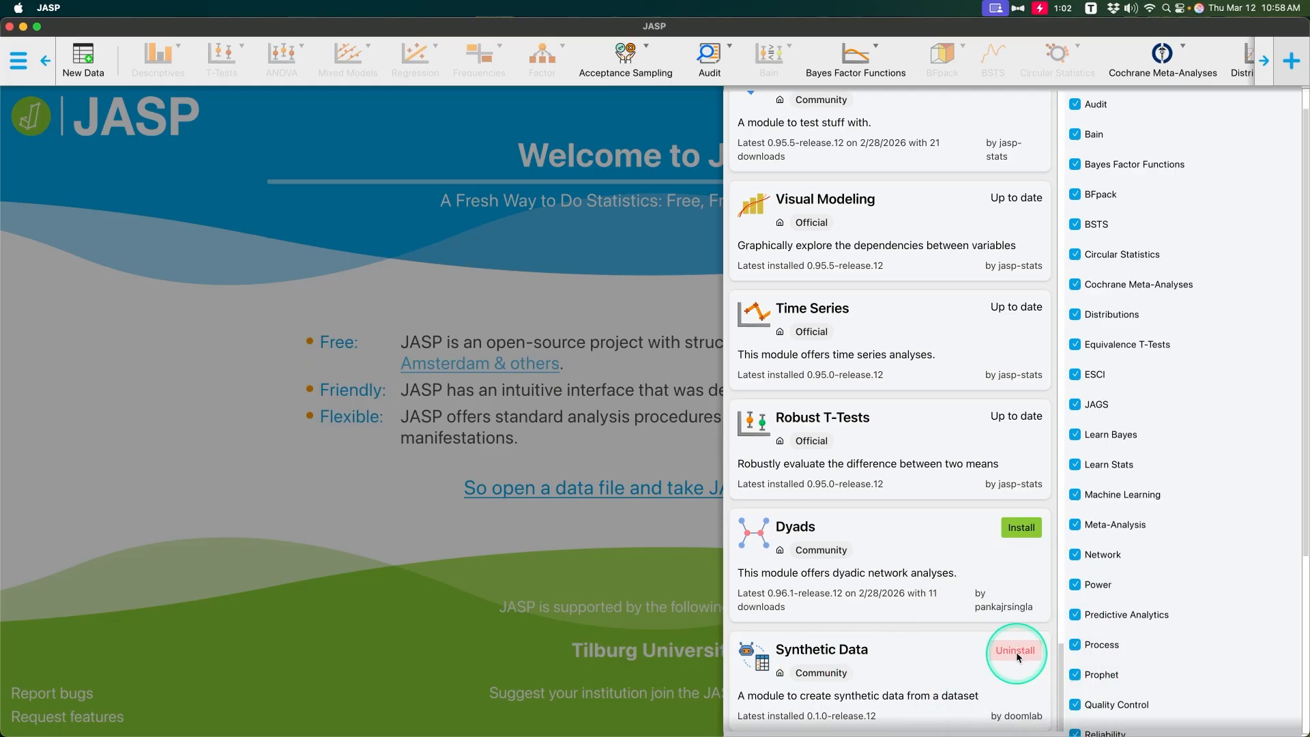
{"action": "scroll", "coordinate": [1276, 709], "scroll_direction": "down", "scroll_amount": 4}
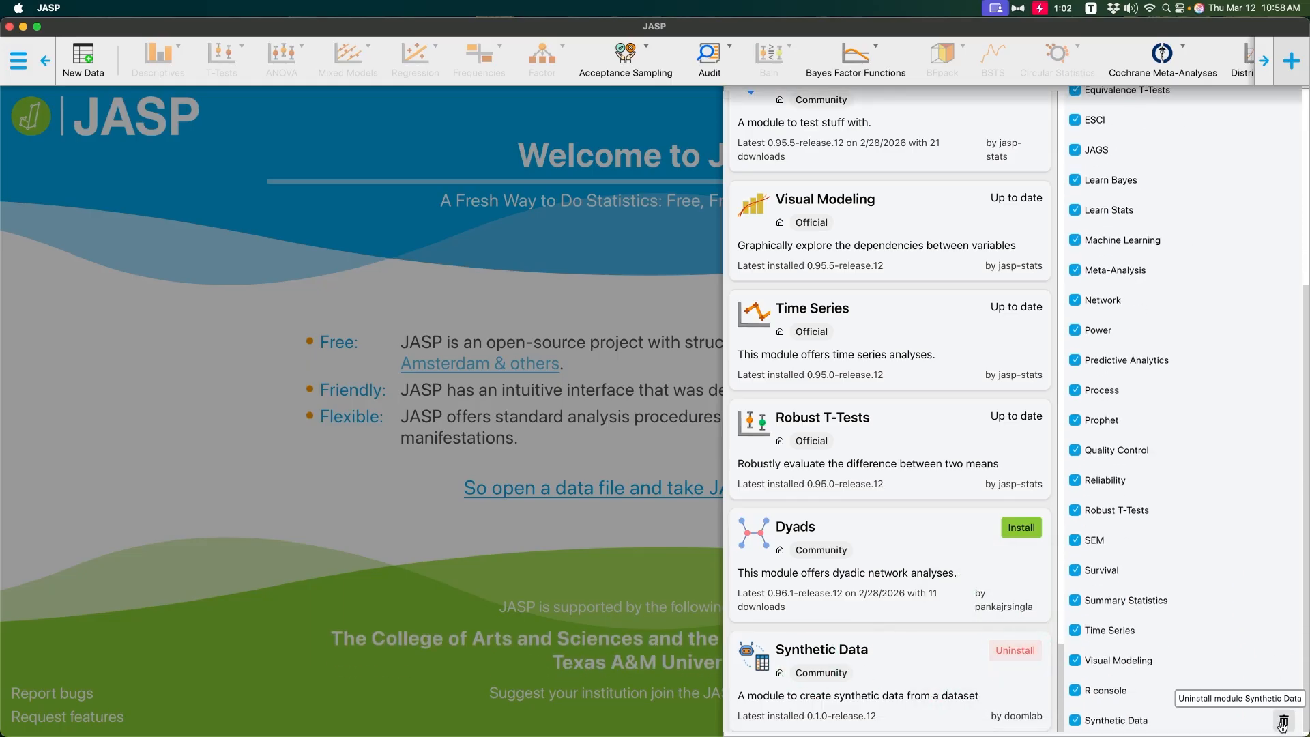
{"action": "left_click", "coordinate": [1021, 528]}
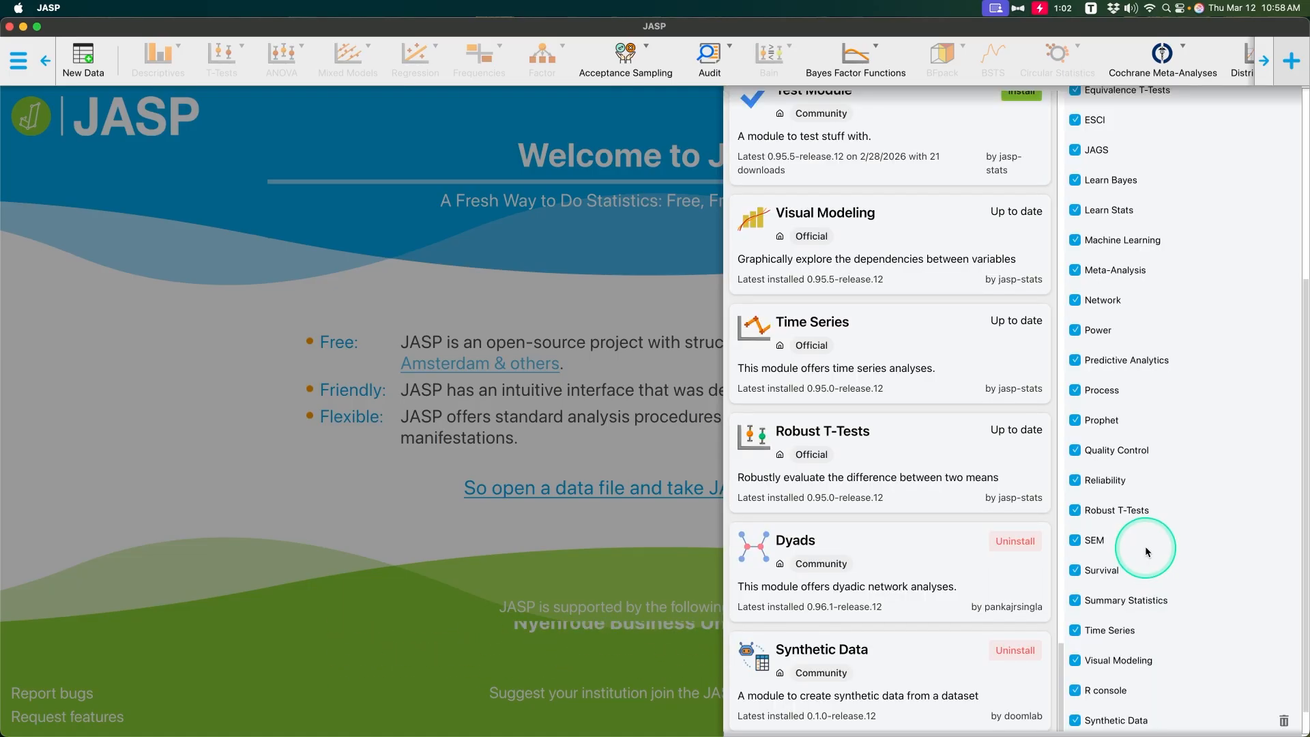
Find Dyads among the enabled modules and view its single-level and multi-level analyses in the ribbon.
{"action": "scroll", "coordinate": [1145, 546], "scroll_direction": "up", "scroll_amount": 2}
{"action": "scroll", "coordinate": [898, 566], "scroll_direction": "up", "scroll_amount": 1}
{"action": "scroll", "coordinate": [1108, 568], "scroll_direction": "up", "scroll_amount": 3}
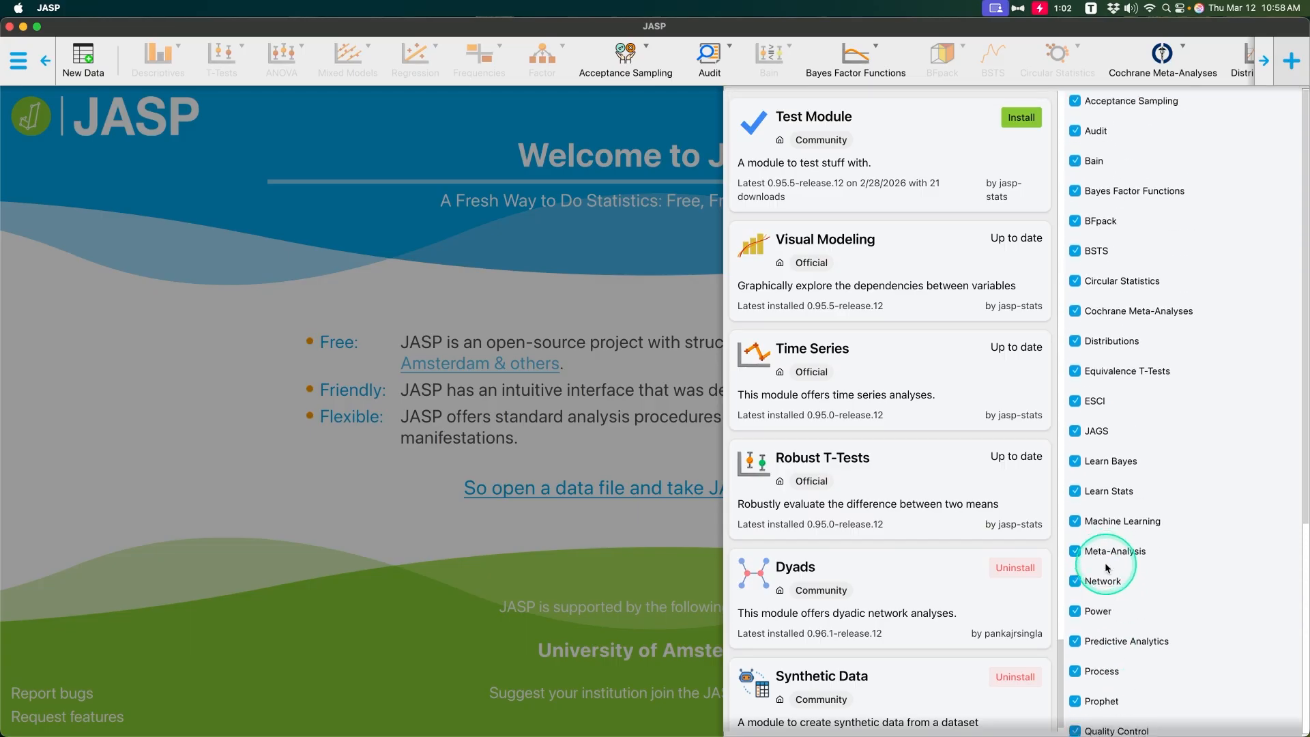
{"action": "scroll", "coordinate": [1106, 569], "scroll_direction": "down", "scroll_amount": 6}
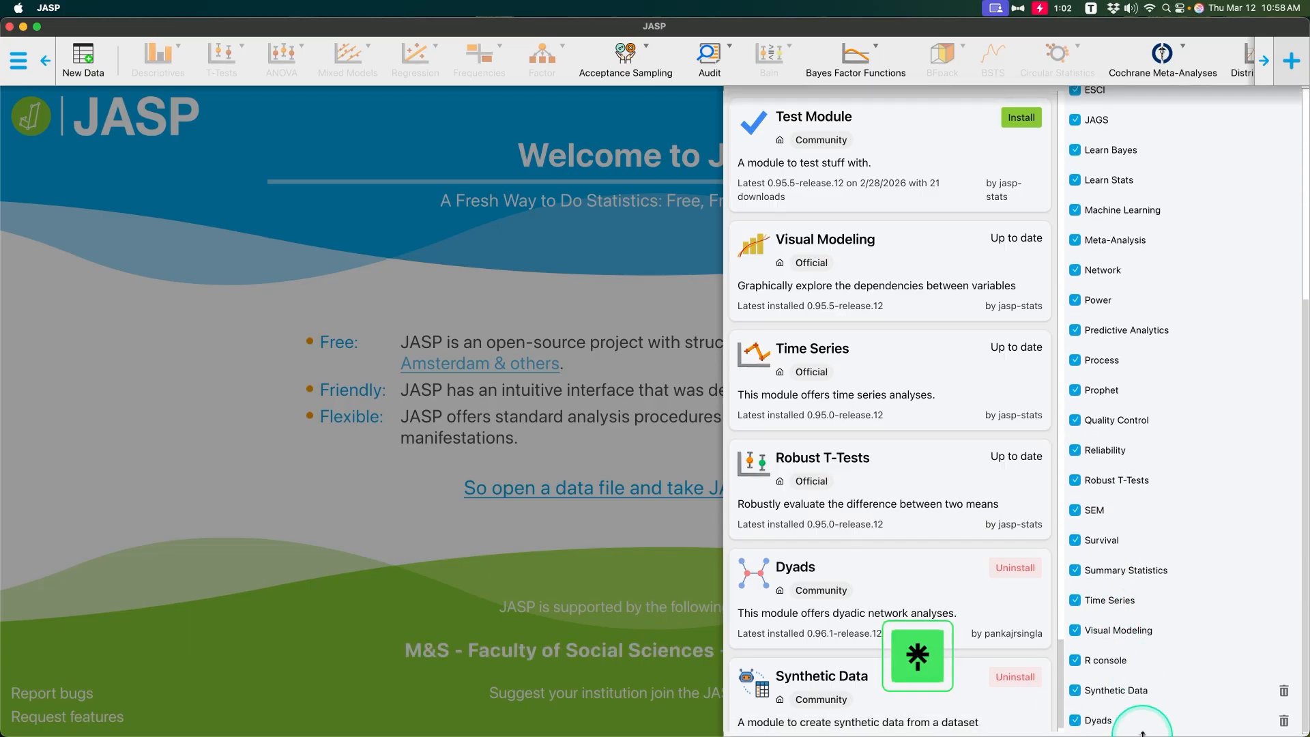
{"action": "scroll", "coordinate": [926, 62], "scroll_direction": "right", "scroll_amount": 10}
{"action": "scroll", "coordinate": [921, 55], "scroll_direction": "right", "scroll_amount": 10}
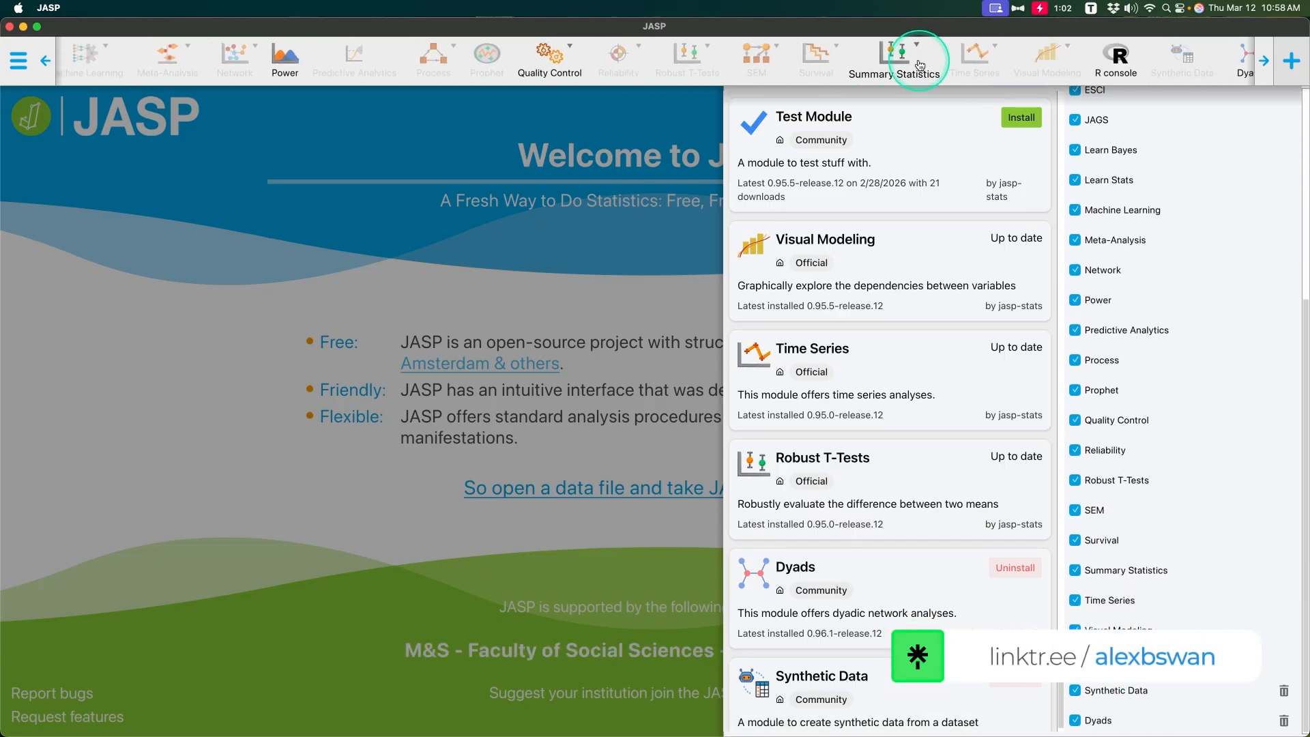
{"action": "left_click", "coordinate": [1229, 56]}
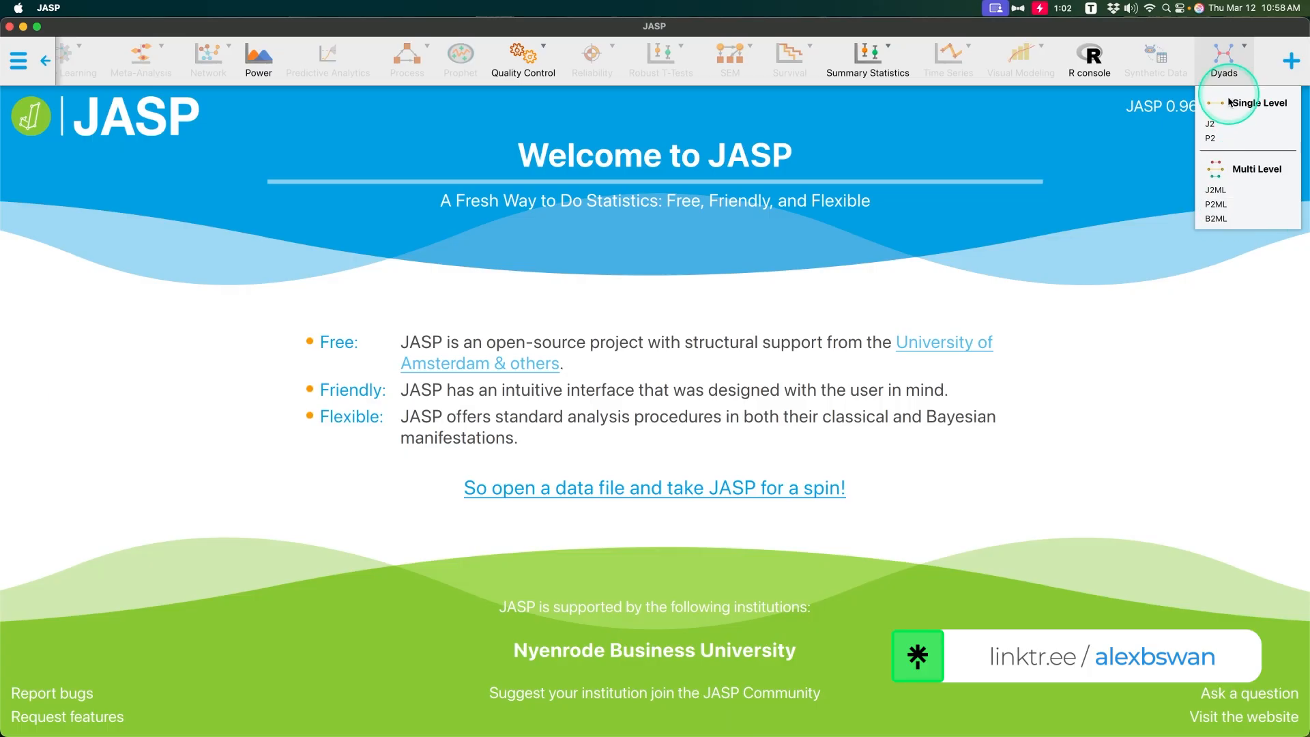
{"action": "left_click", "coordinate": [1145, 62]}
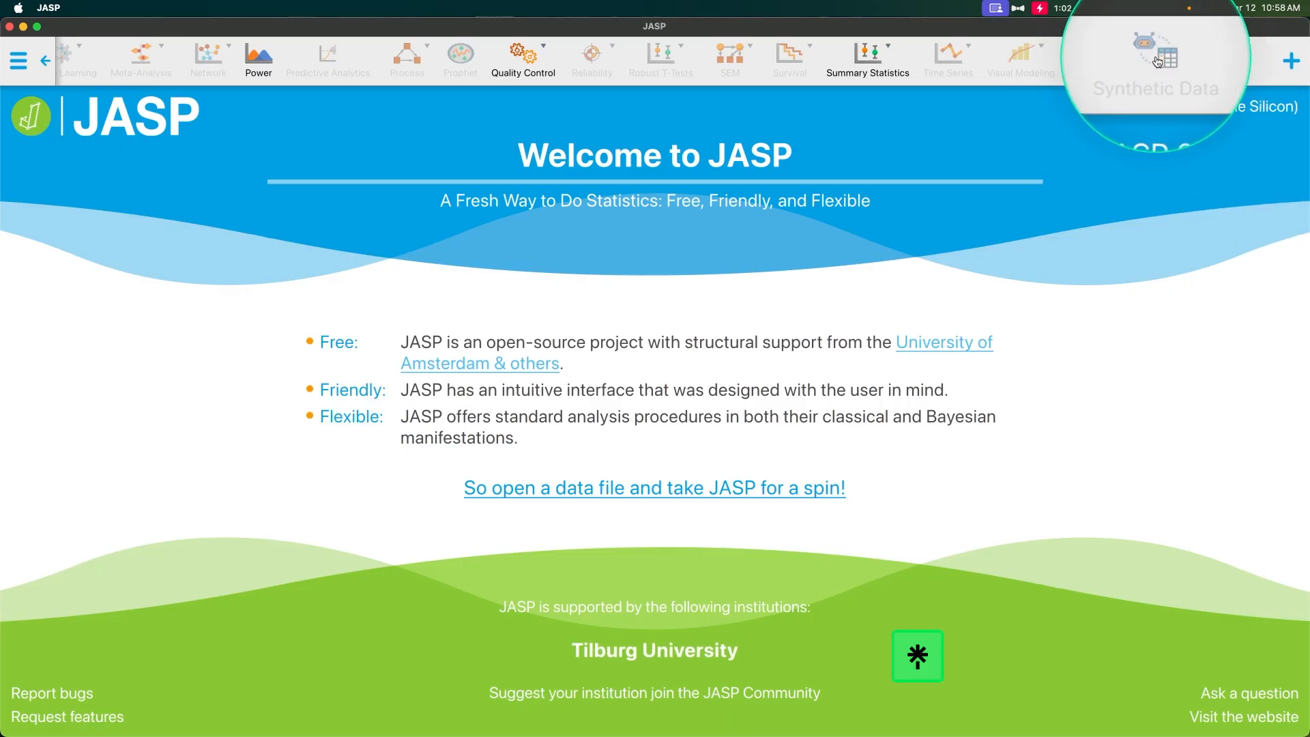
Reopen the module library, skim through its entries and close it.
{"action": "left_click", "coordinate": [1289, 60]}
{"action": "scroll", "coordinate": [1013, 453], "scroll_direction": "down", "scroll_amount": 10}
{"action": "scroll", "coordinate": [1013, 451], "scroll_direction": "up", "scroll_amount": 10}
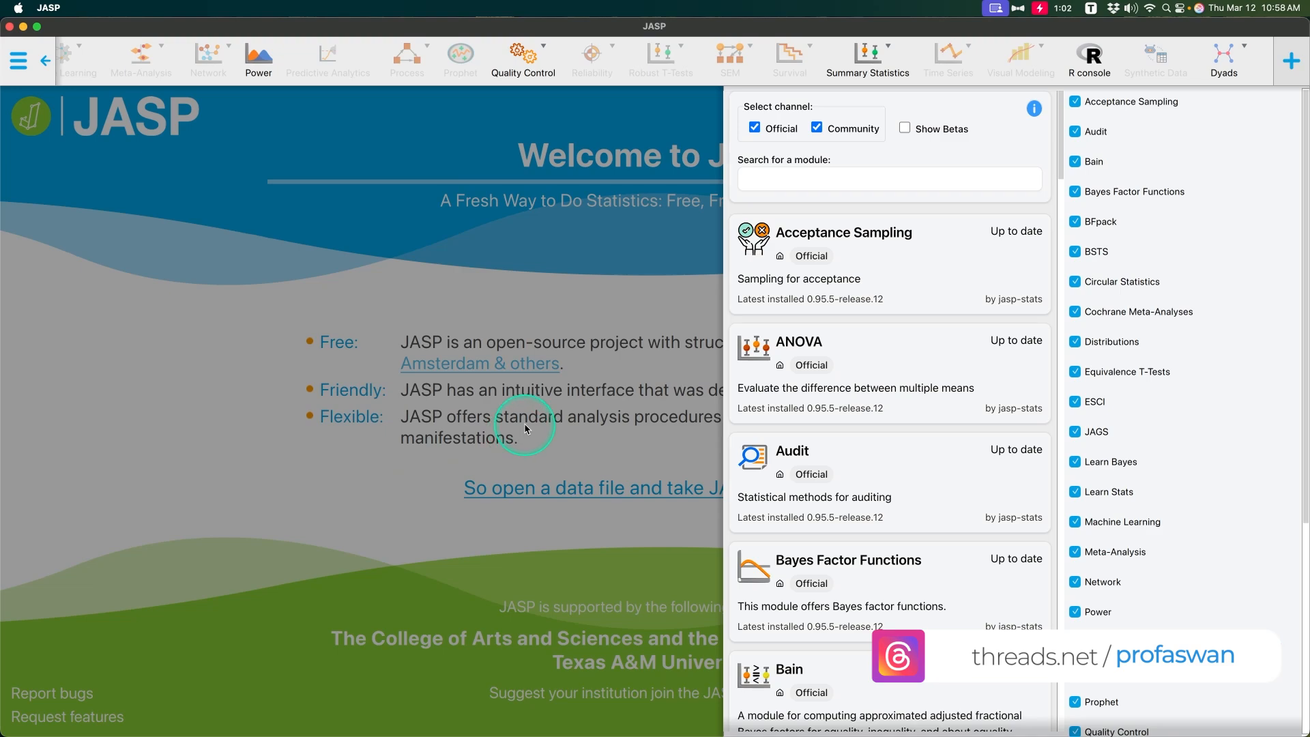
{"action": "left_click", "coordinate": [599, 425]}
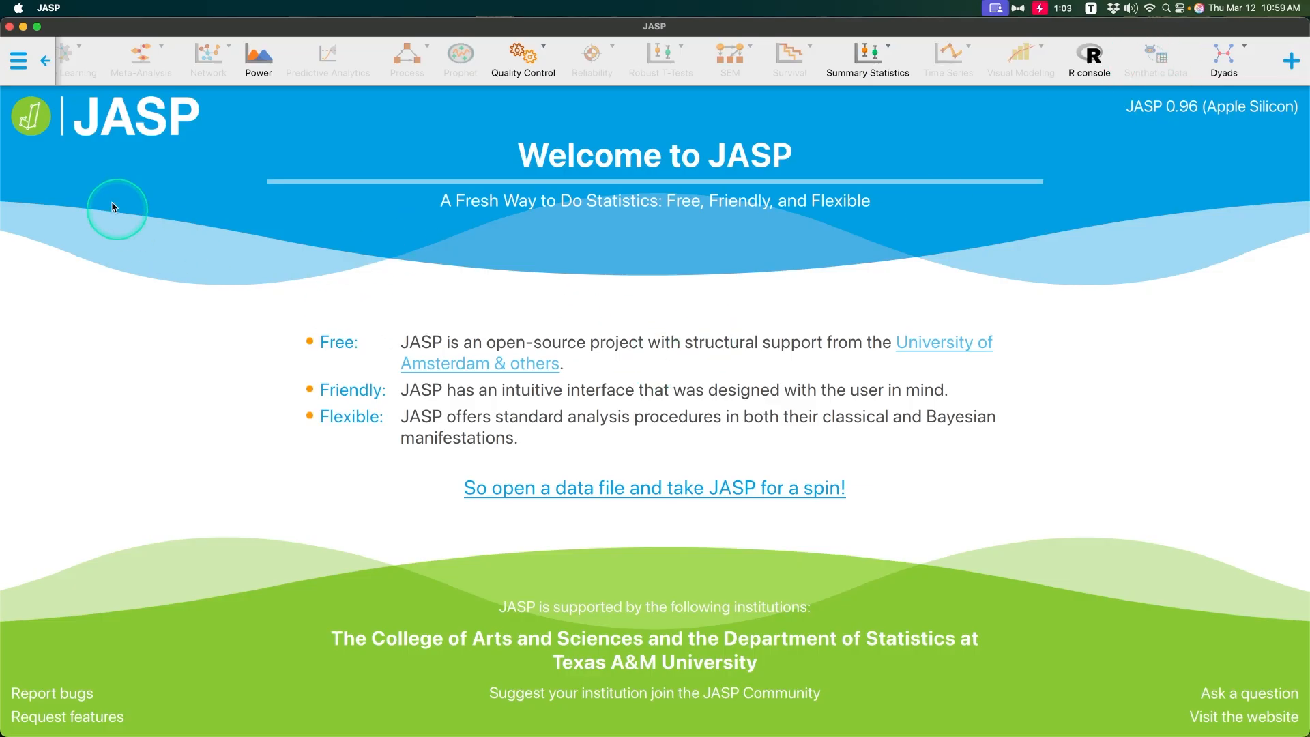
Open the Boxplot example data set from the Descriptives category of the Data Library.
{"action": "left_click", "coordinate": [25, 82]}
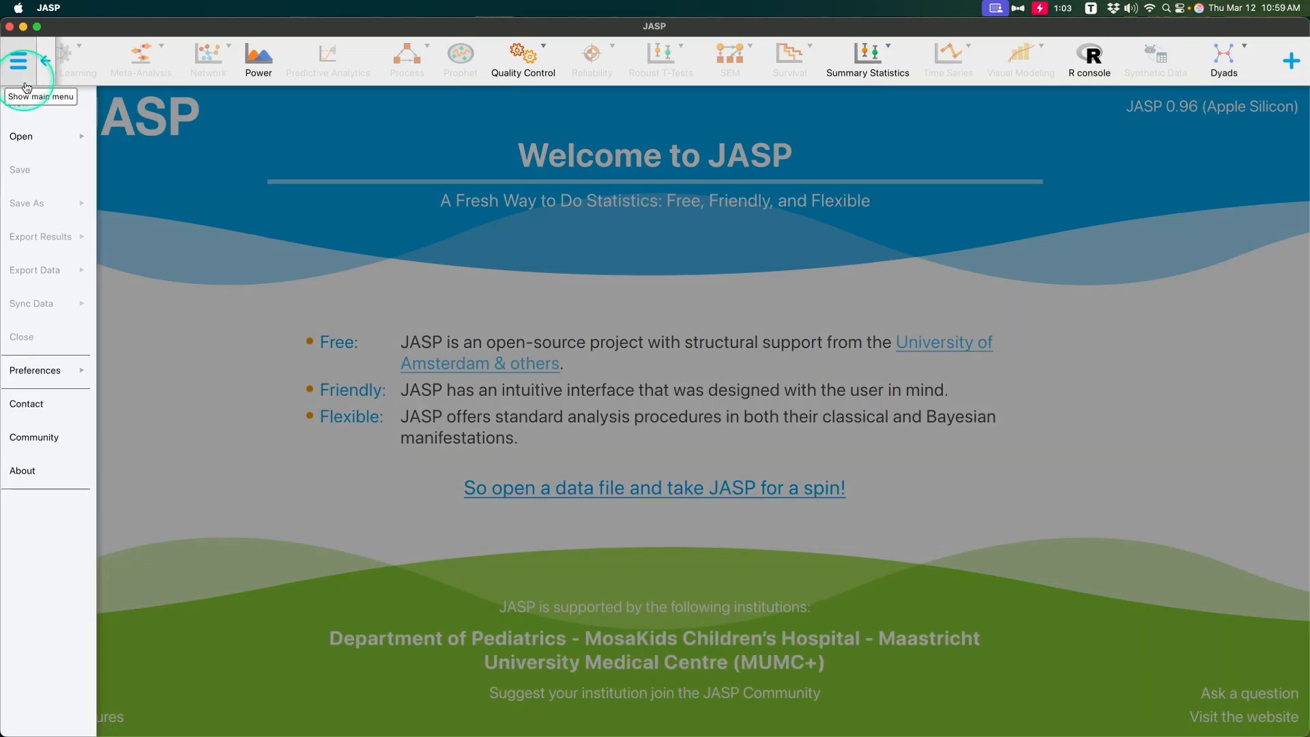
{"action": "left_click", "coordinate": [24, 135]}
{"action": "left_click", "coordinate": [352, 211]}
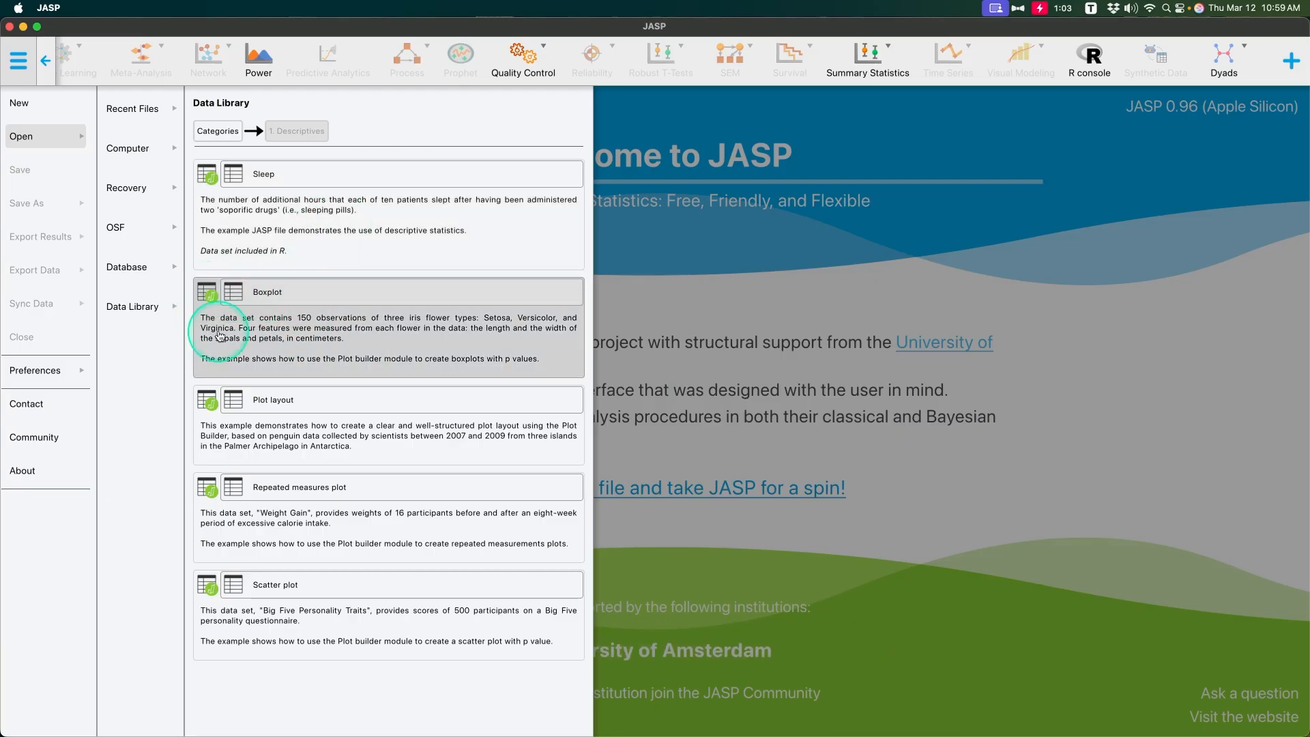
{"action": "left_click", "coordinate": [324, 291]}
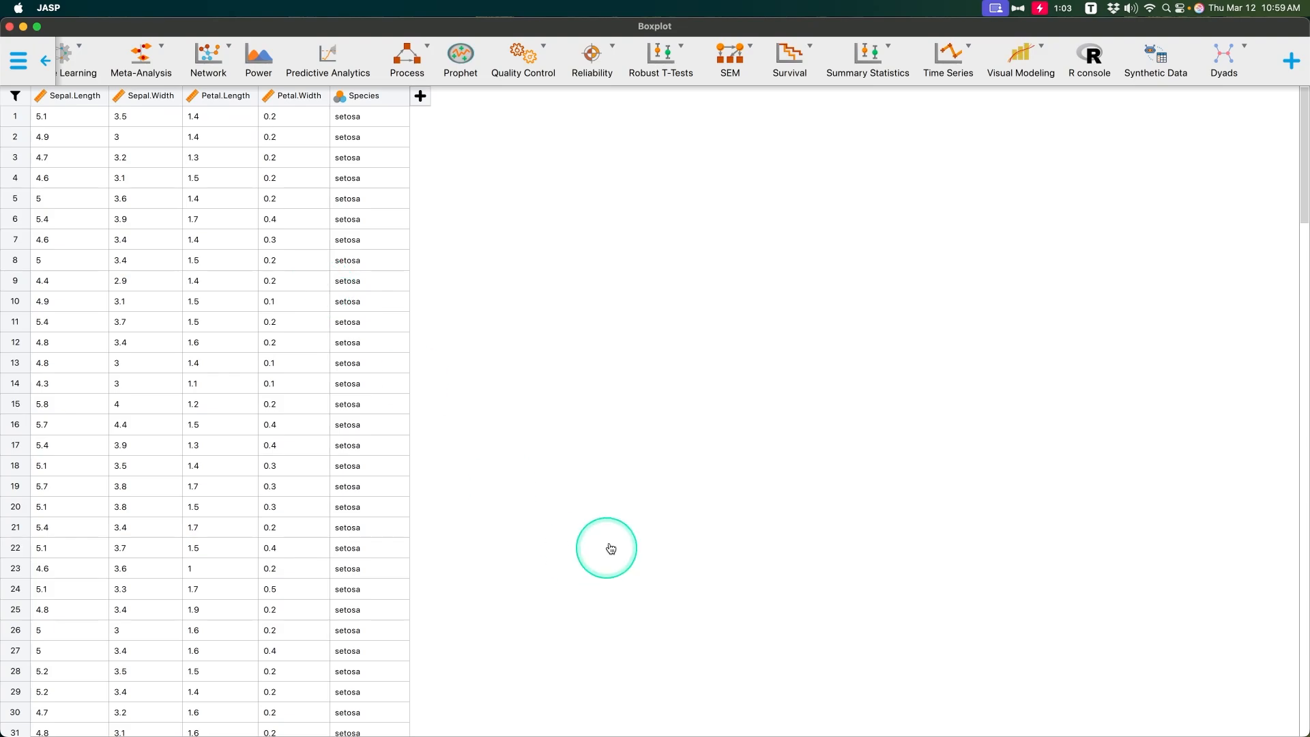
Look through the rows of the Boxplot data set in JASP and in the Boxplot.csv workbook in Excel.
{"action": "scroll", "coordinate": [341, 455], "scroll_direction": "down", "scroll_amount": 20}
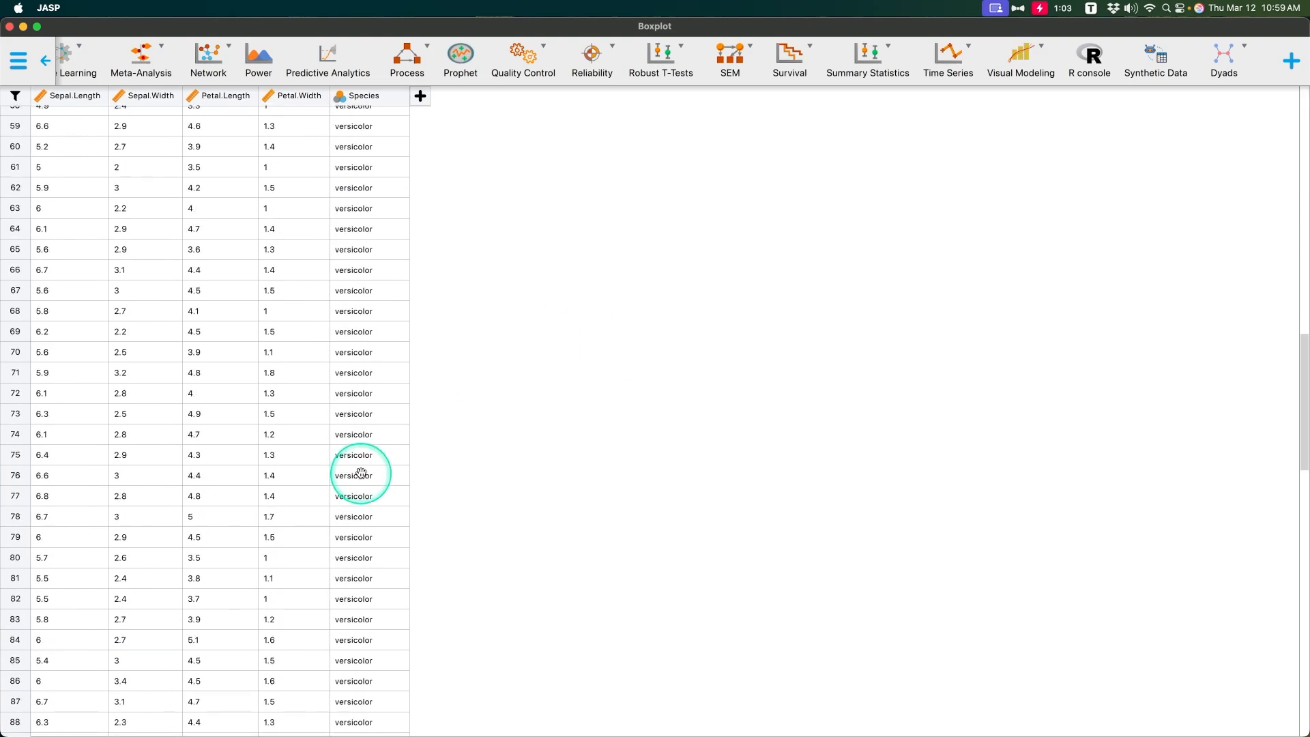
{"action": "scroll", "coordinate": [410, 499], "scroll_direction": "up", "scroll_amount": 20}
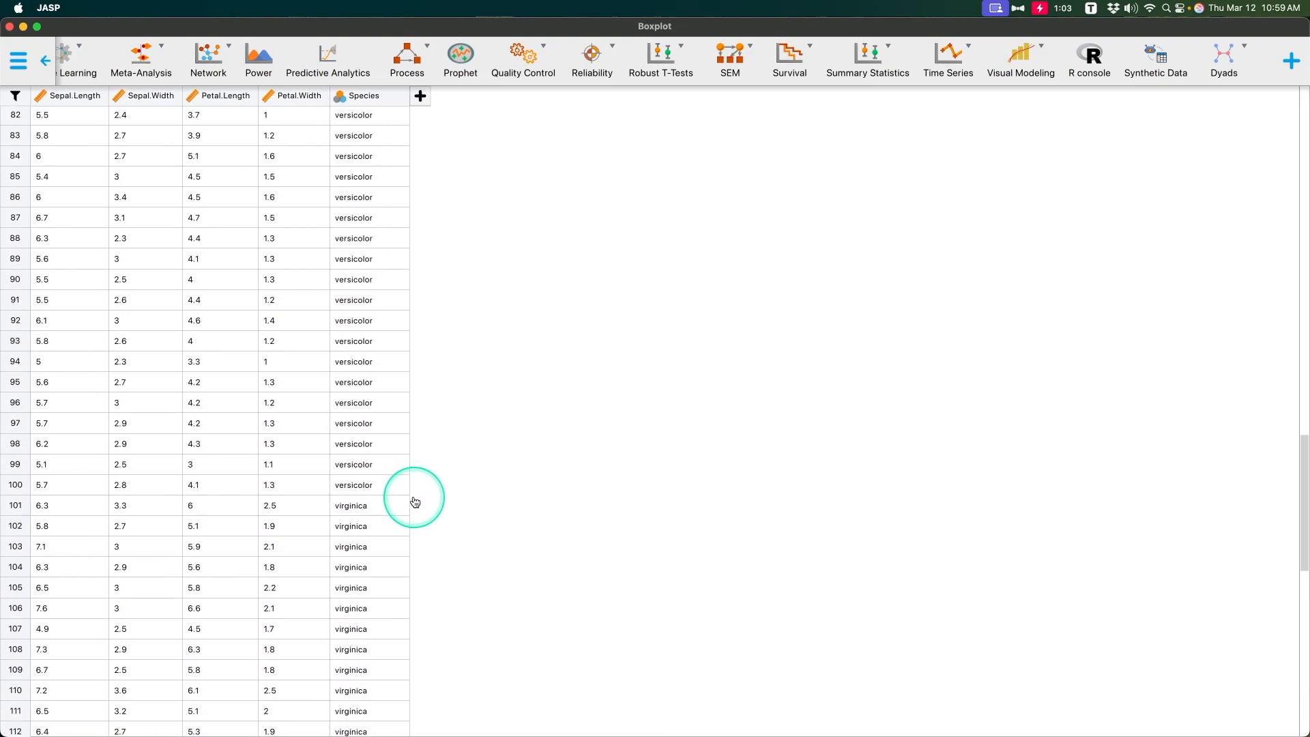
{"action": "scroll", "coordinate": [414, 505], "scroll_direction": "down", "scroll_amount": 20}
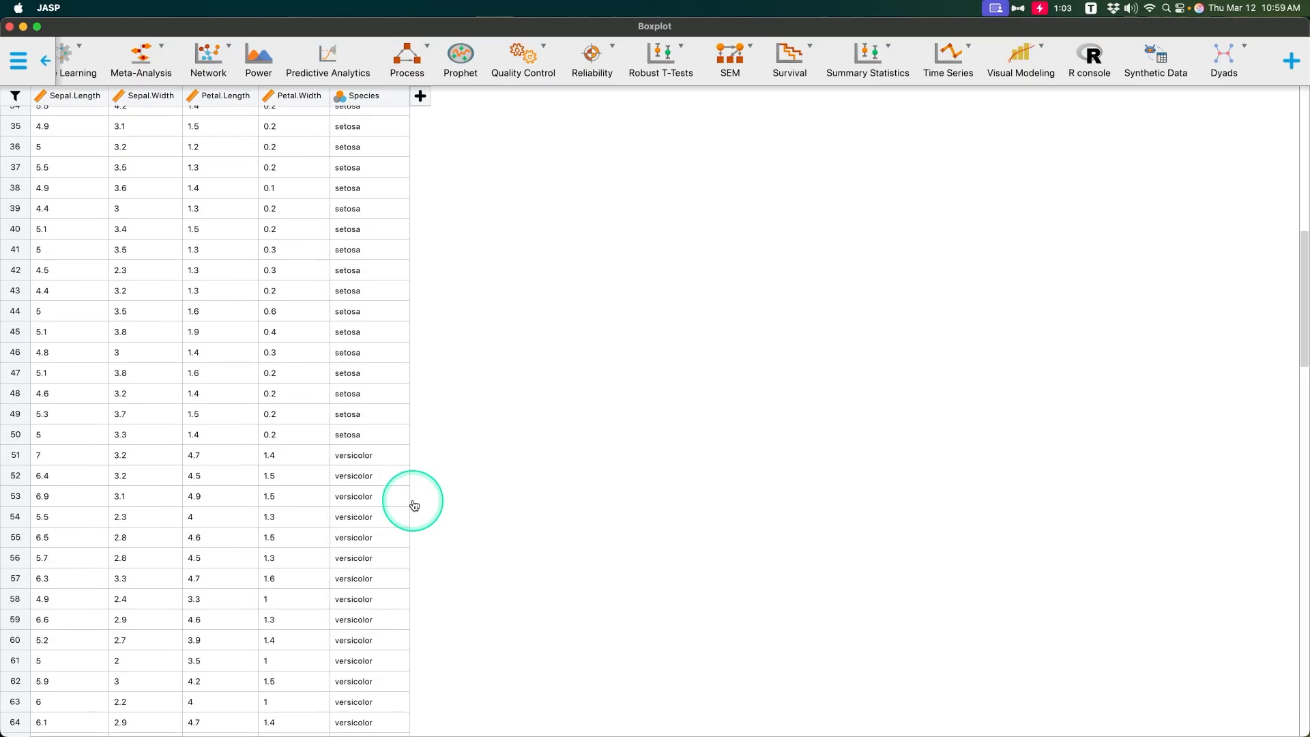
{"action": "scroll", "coordinate": [414, 504], "scroll_direction": "up", "scroll_amount": 18}
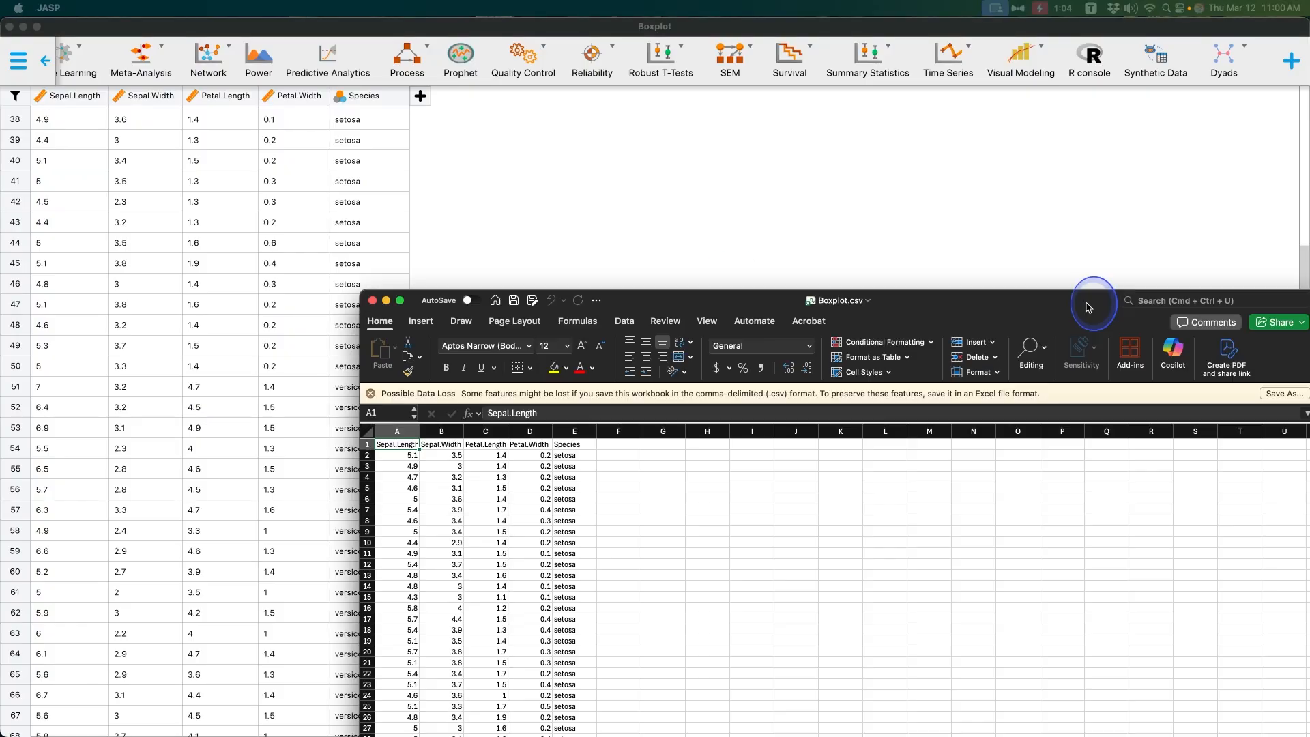
{"action": "scroll", "coordinate": [301, 331], "scroll_direction": "down", "scroll_amount": 15}
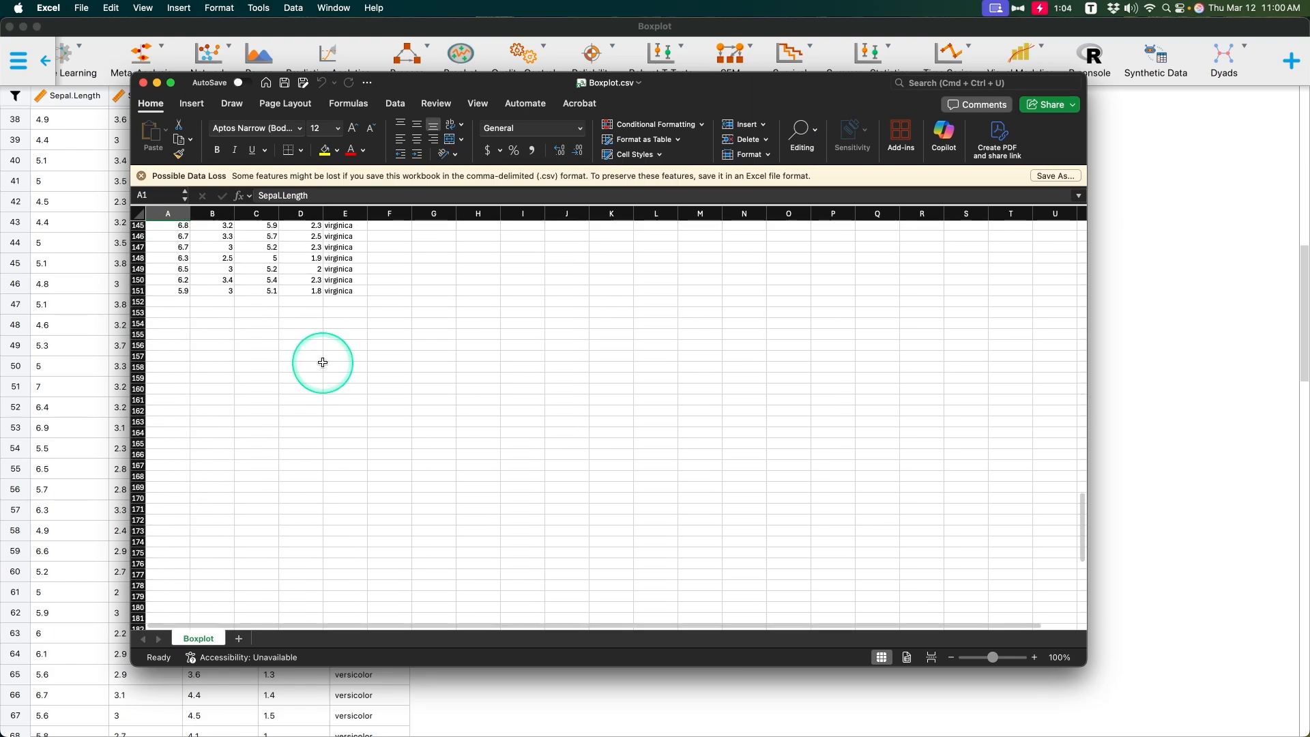
{"action": "scroll", "coordinate": [321, 360], "scroll_direction": "up", "scroll_amount": 5}
{"action": "scroll", "coordinate": [479, 377], "scroll_direction": "down", "scroll_amount": 3}
{"action": "scroll", "coordinate": [478, 376], "scroll_direction": "up", "scroll_amount": 20}
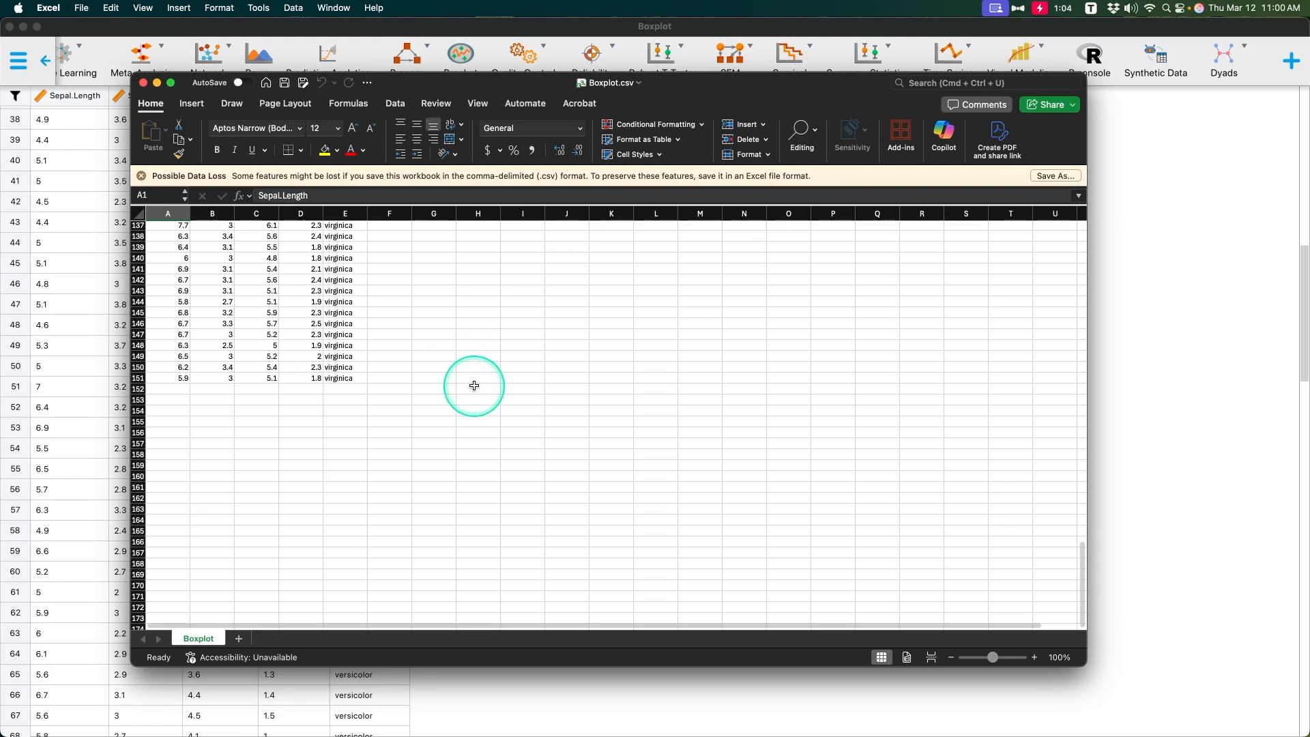
{"action": "scroll", "coordinate": [380, 484], "scroll_direction": "up", "scroll_amount": 15}
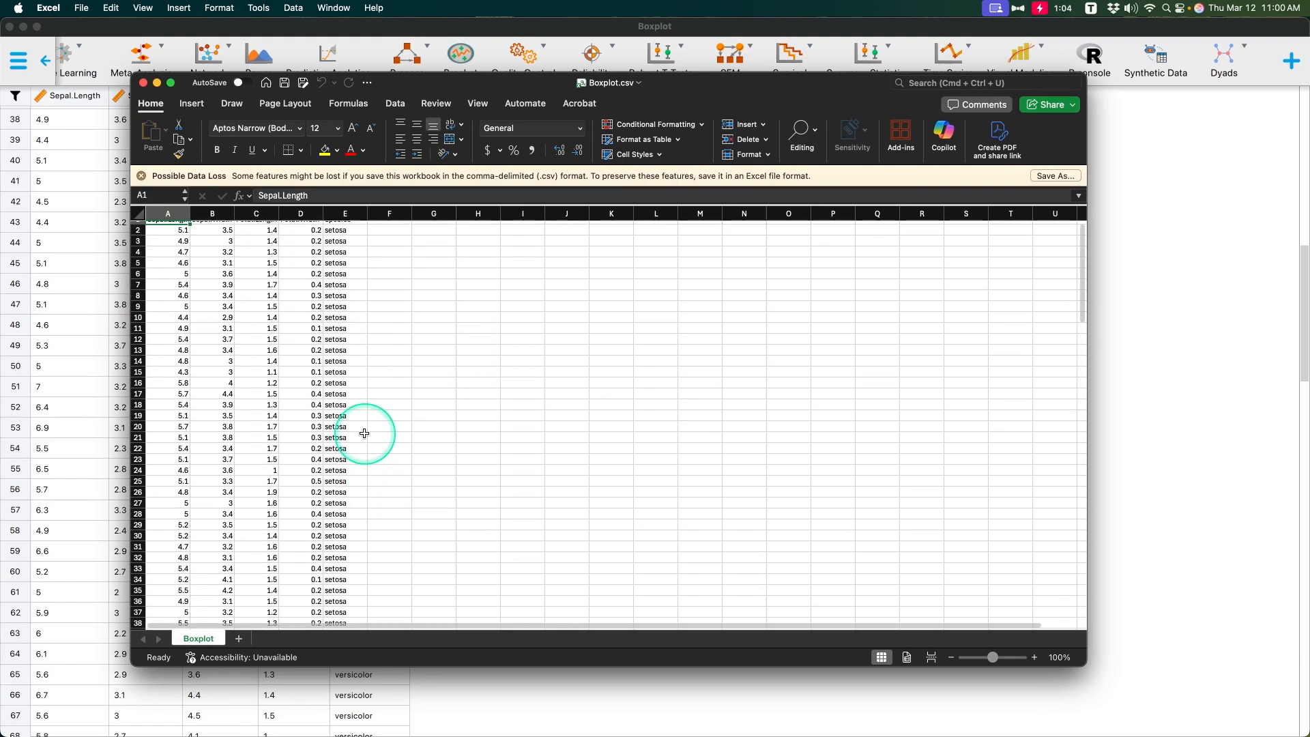
{"action": "double_click", "coordinate": [524, 83]}
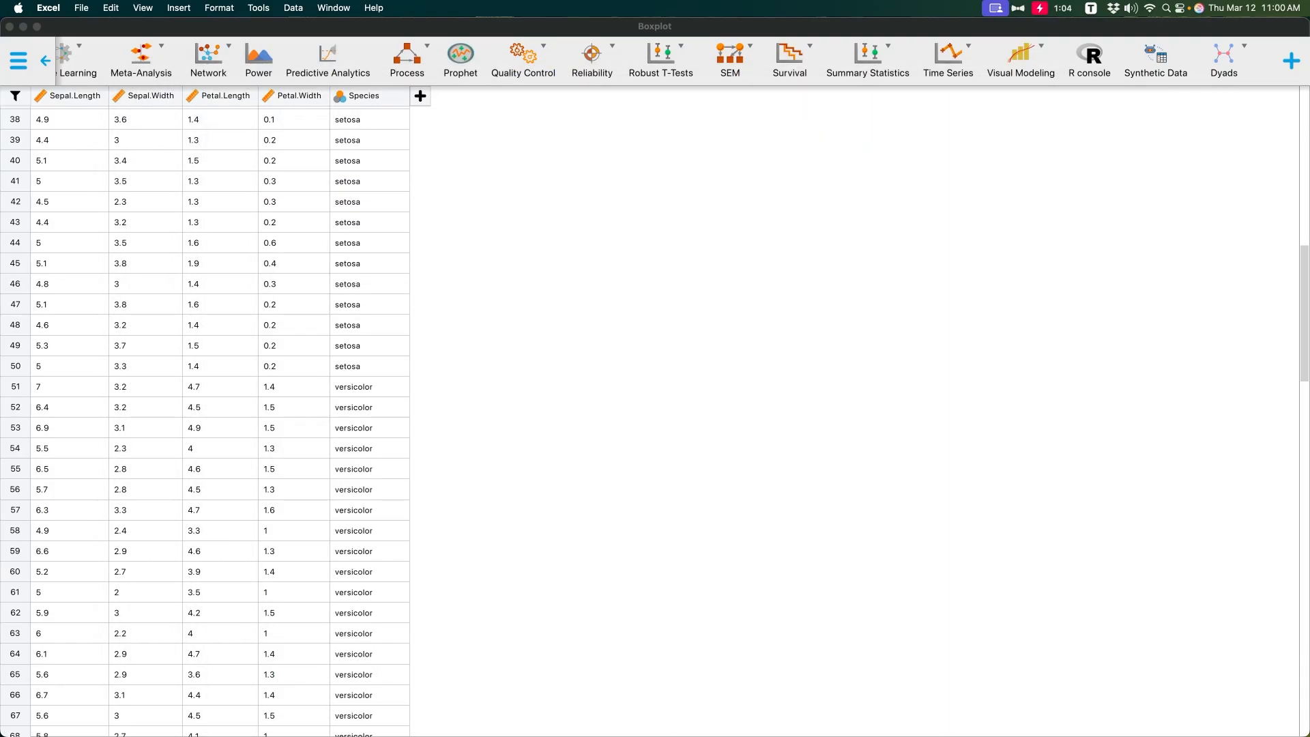
{"action": "left_click", "coordinate": [1152, 54]}
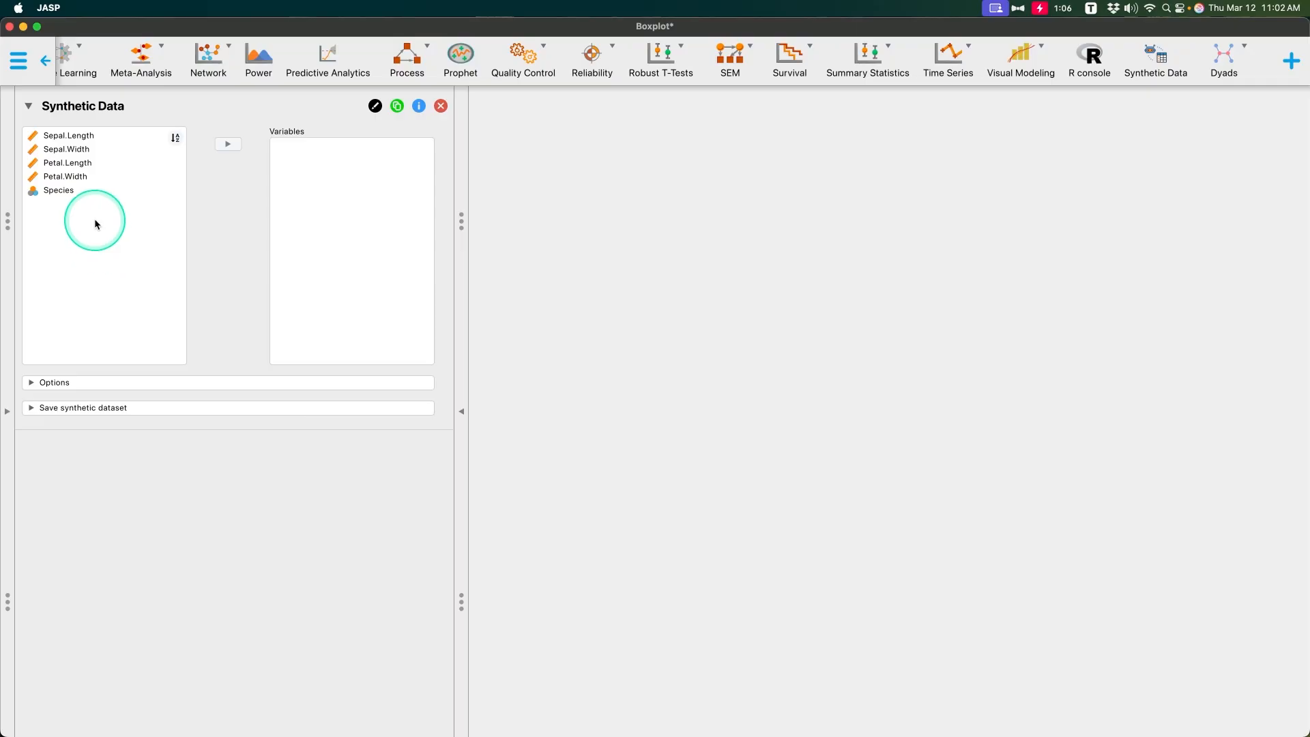
{"action": "left_click", "coordinate": [71, 175], "text": "shift"}
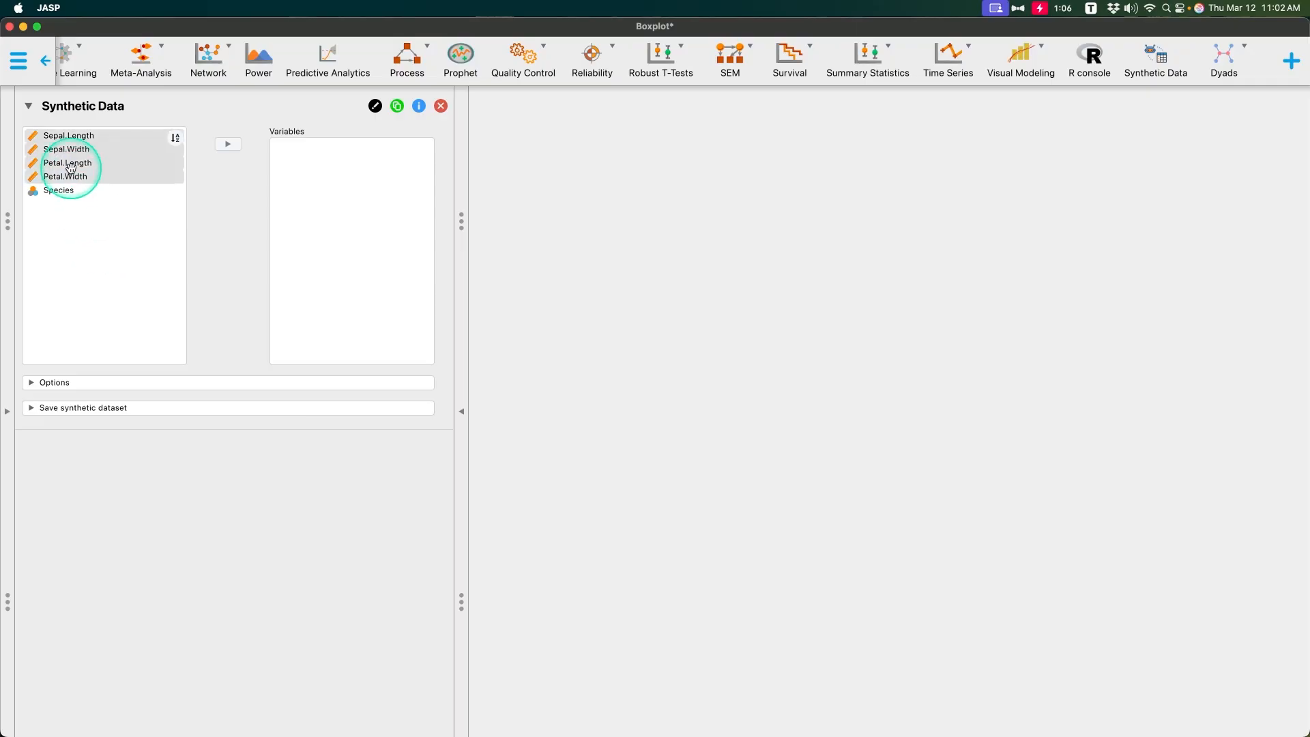
{"action": "left_click", "coordinate": [228, 145]}
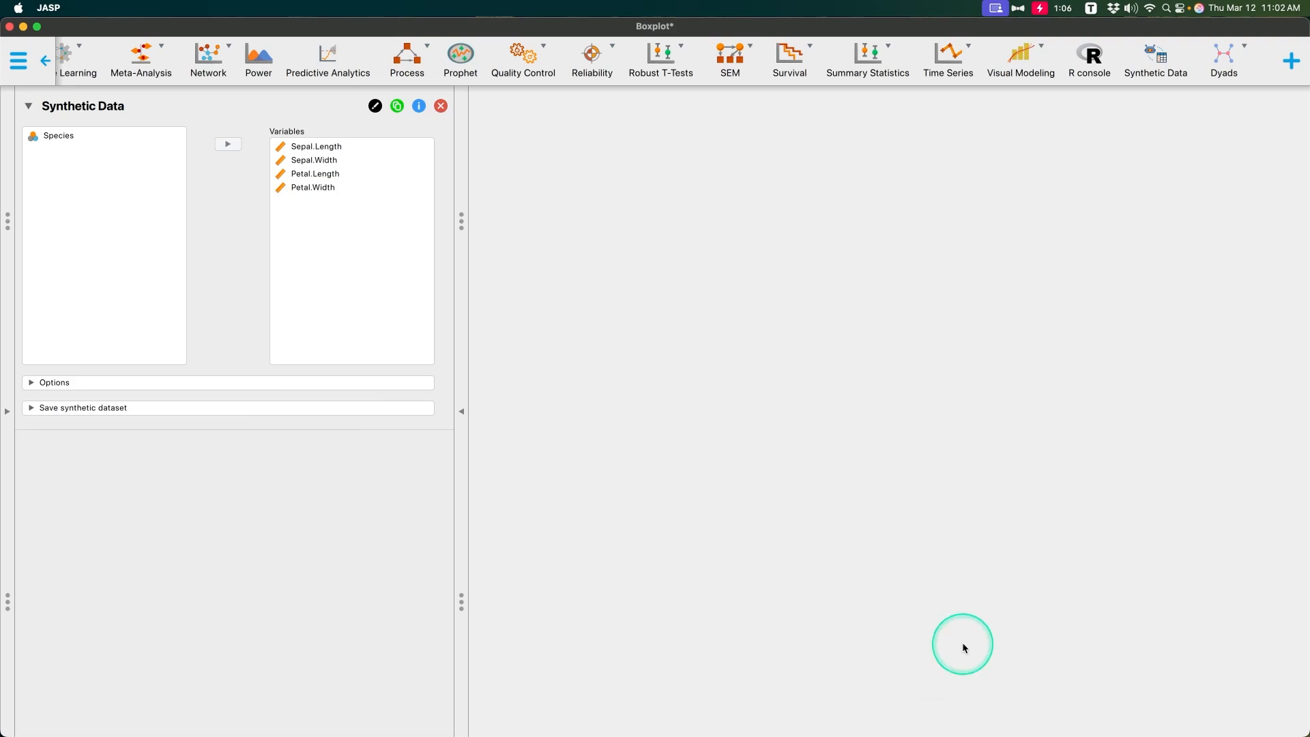
{"action": "left_click", "coordinate": [254, 382]}
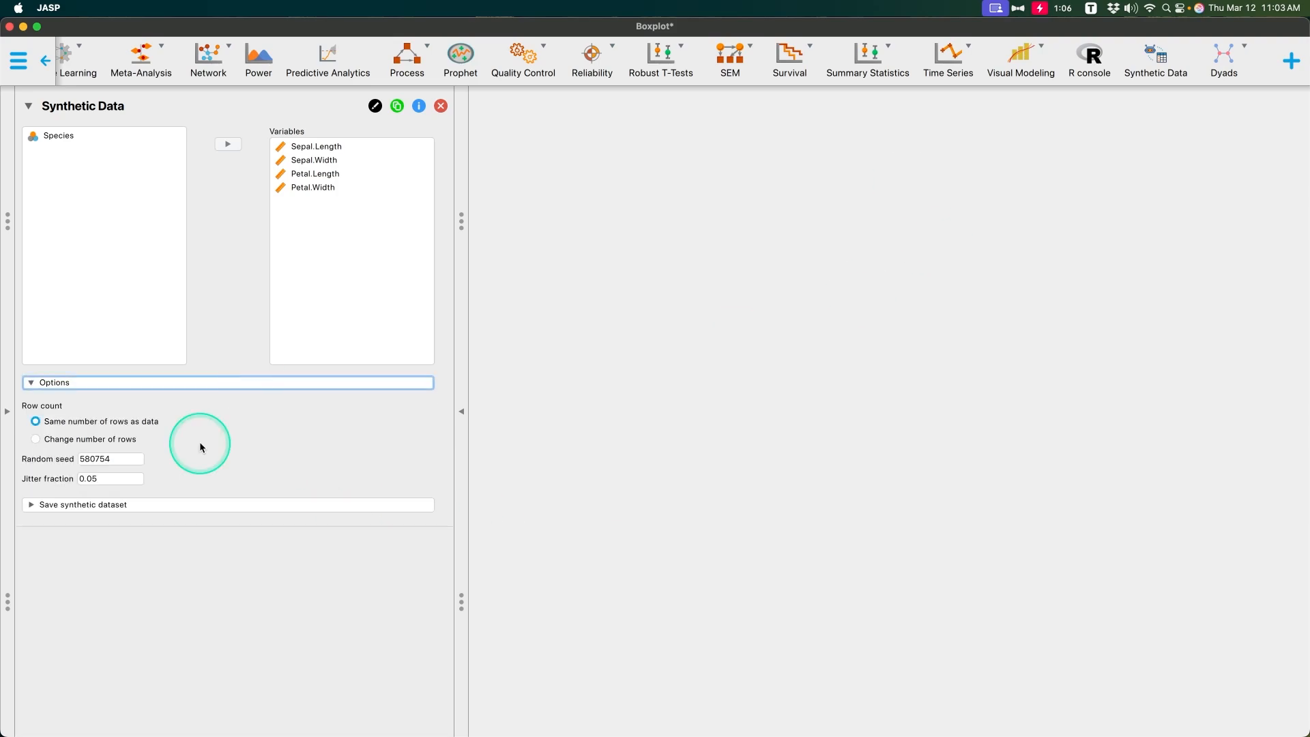
{"action": "left_click", "coordinate": [441, 106]}
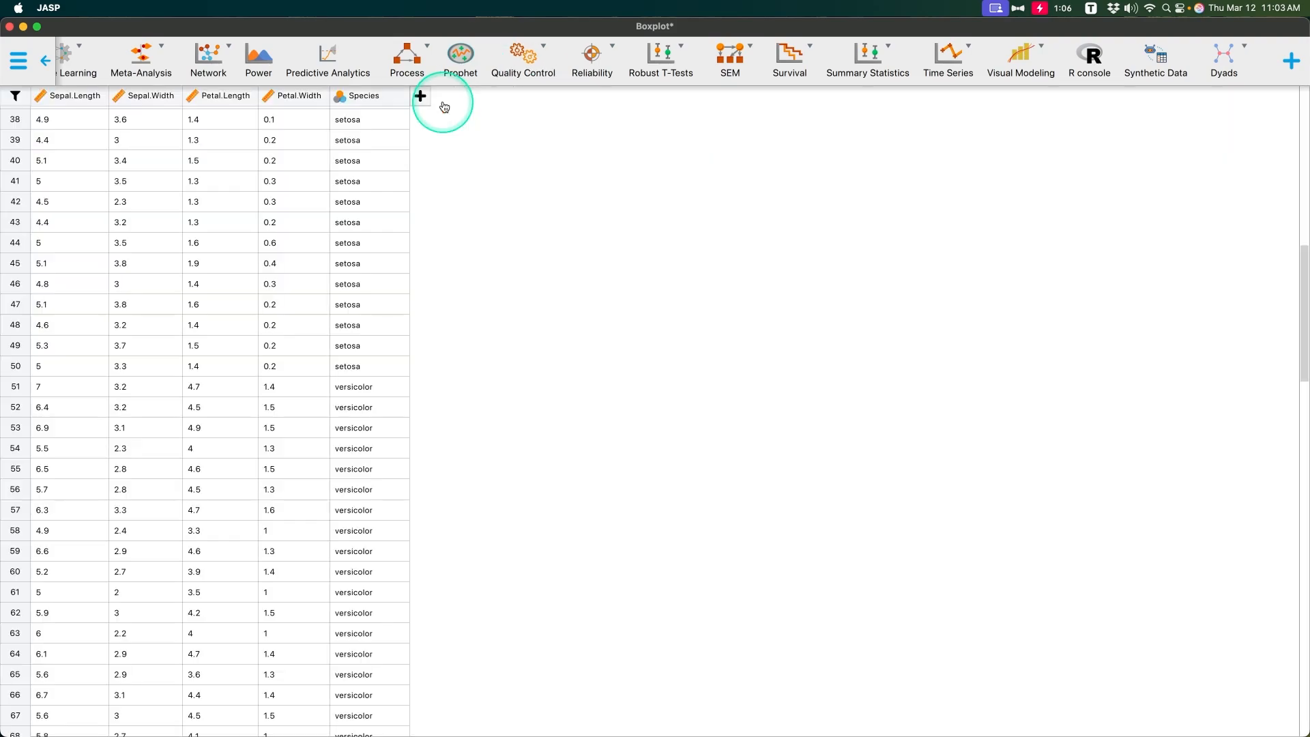
Start a Synthetic Data analysis with Sepal.Length, Sepal.Width, Petal.Length and Petal.Width as its variables.
{"action": "left_click", "coordinate": [1176, 66]}
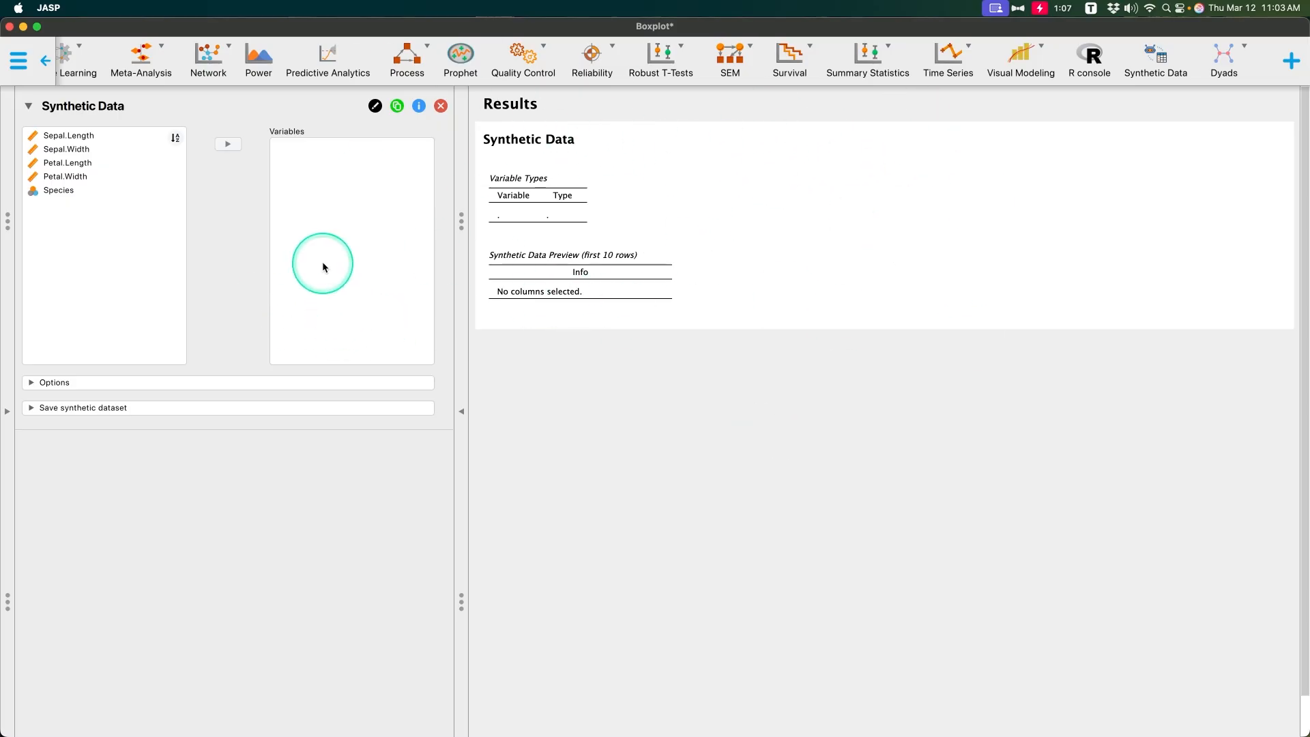
{"action": "left_click", "coordinate": [69, 136]}
{"action": "left_click", "coordinate": [67, 176], "text": "shift"}
{"action": "left_click", "coordinate": [228, 144]}
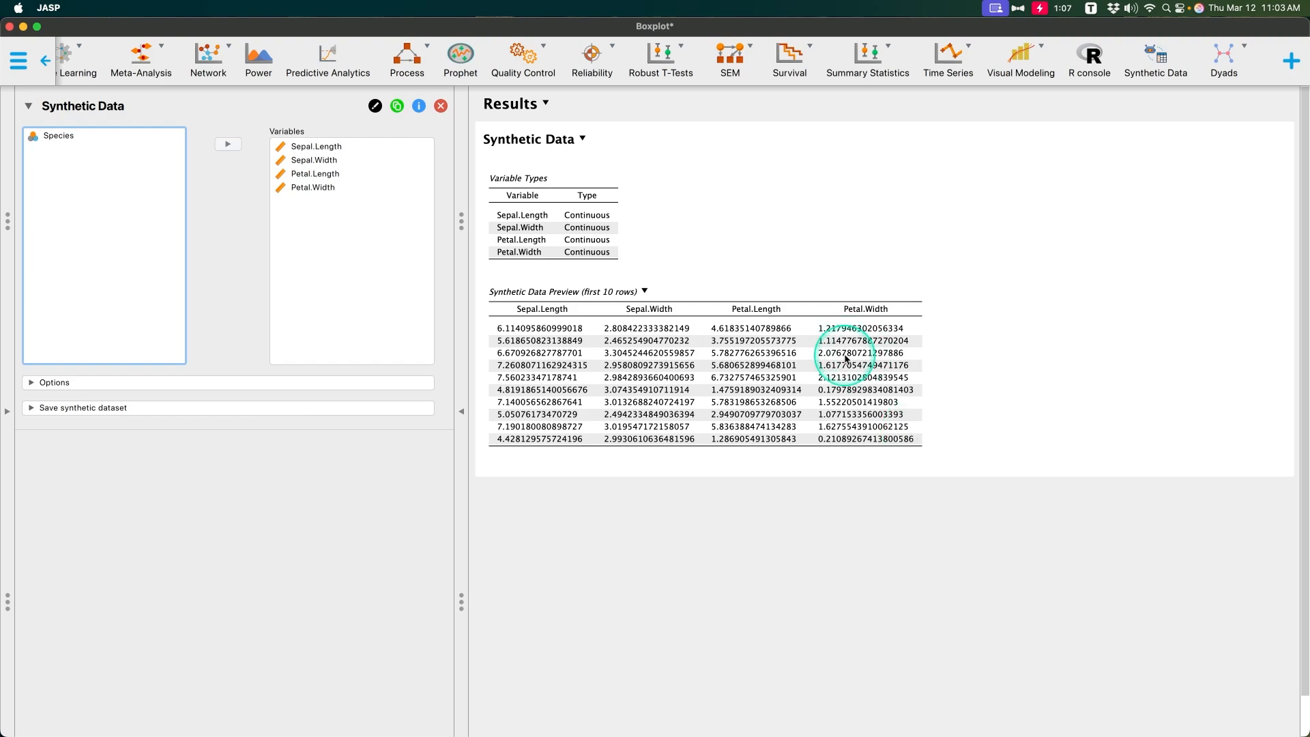
Try a changed row count, restore the same number of rows as the data, and add Species to the synthetic variables.
{"action": "left_click", "coordinate": [242, 382]}
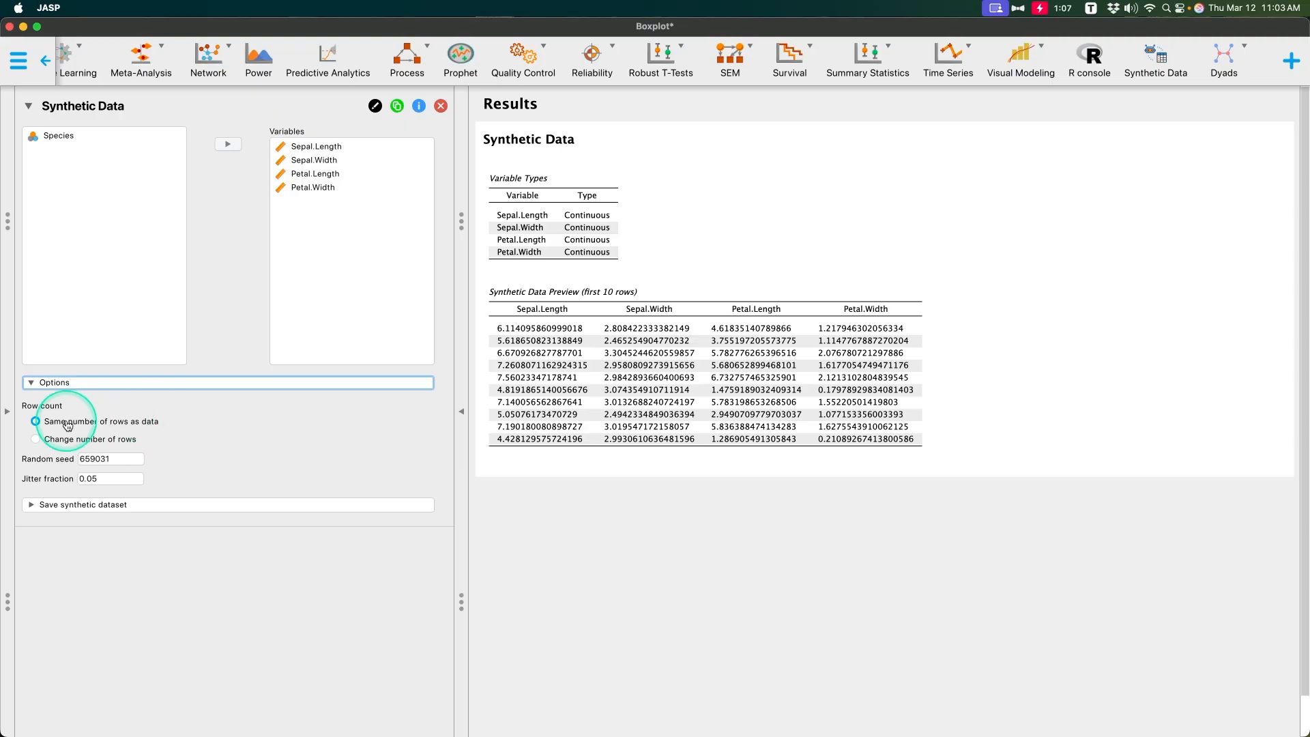
{"action": "left_click", "coordinate": [103, 440]}
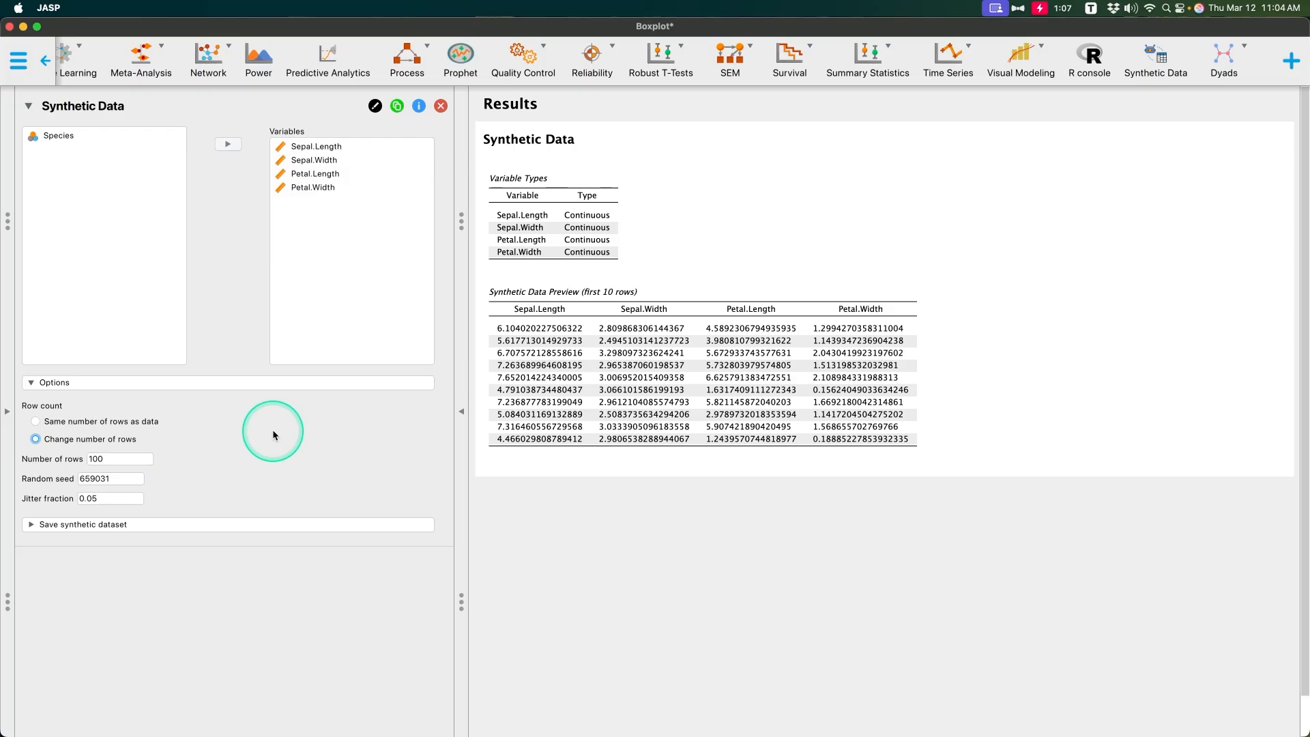
{"action": "left_click", "coordinate": [102, 422]}
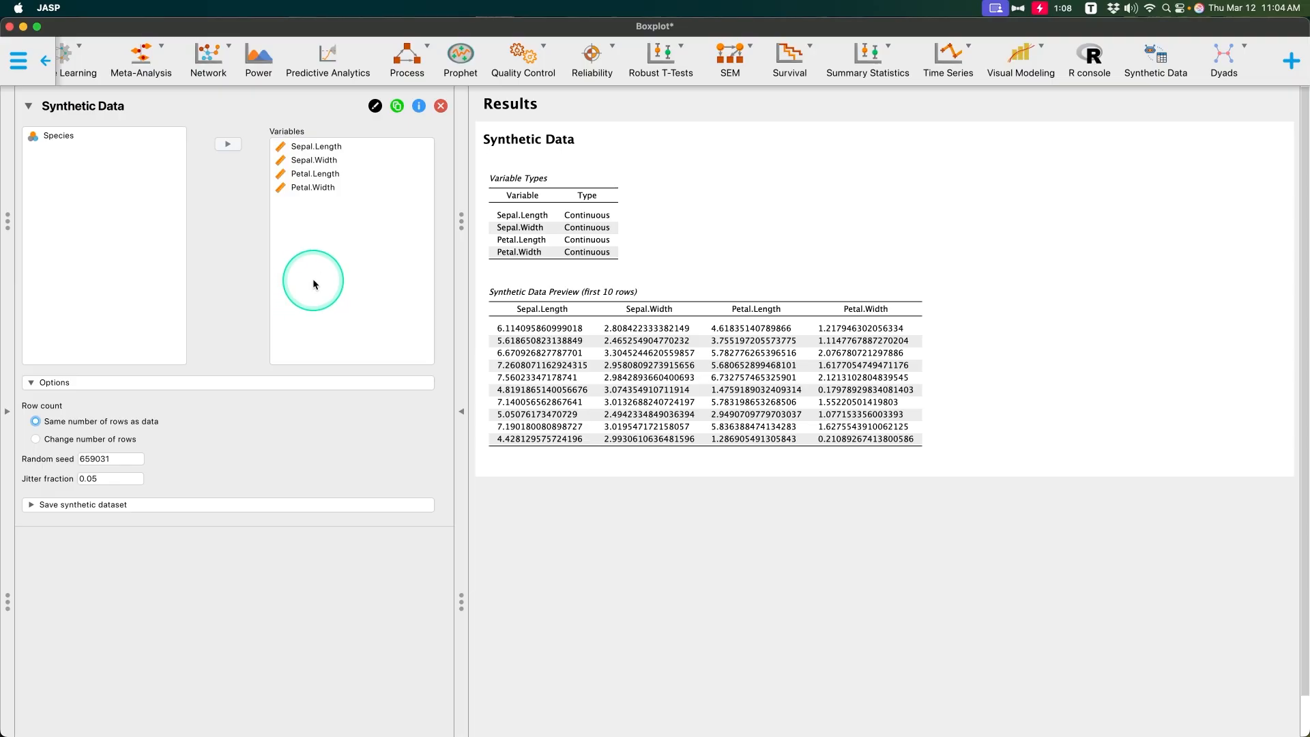
{"action": "double_click", "coordinate": [58, 135]}
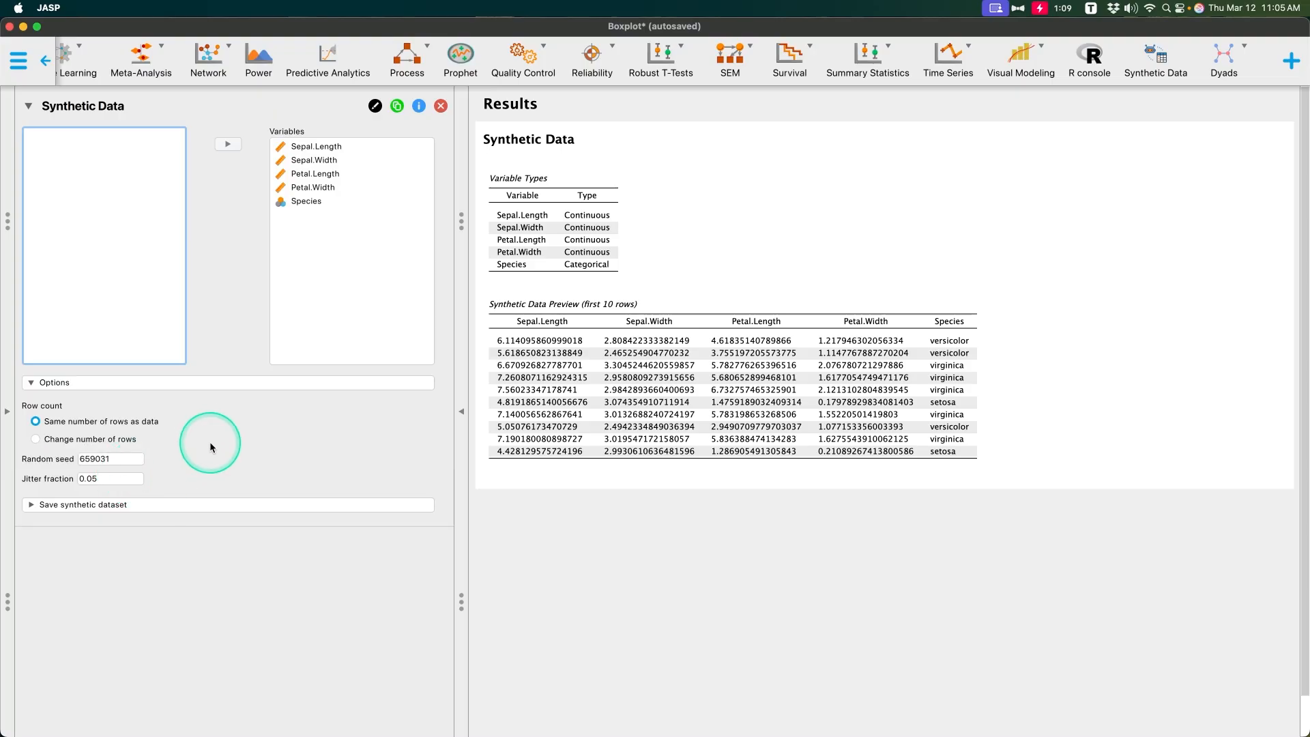
Compare the original rows of Boxplot.csv in Excel with the synthetic data preview in JASP.
{"action": "mouse_move", "coordinate": [131, 481]}
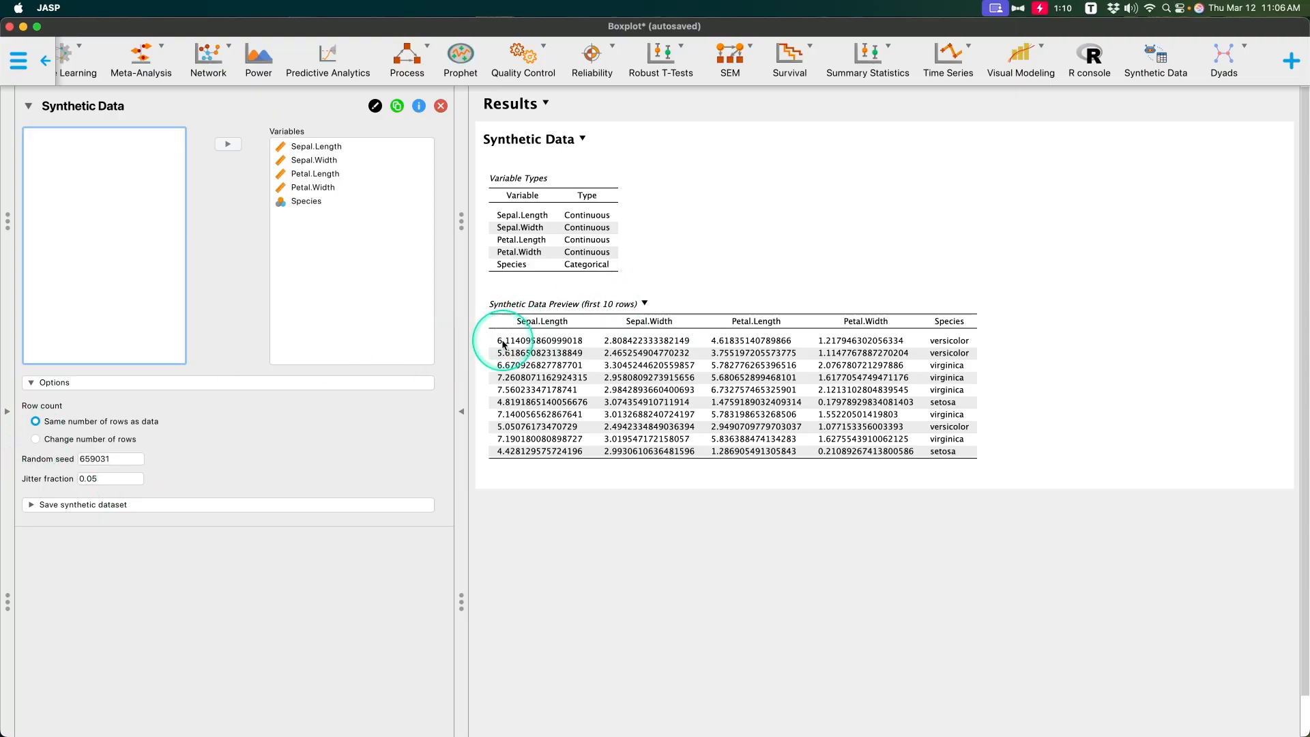
{"action": "left_click_drag", "start_coordinate": [1307, 382], "coordinate": [723, 136]}
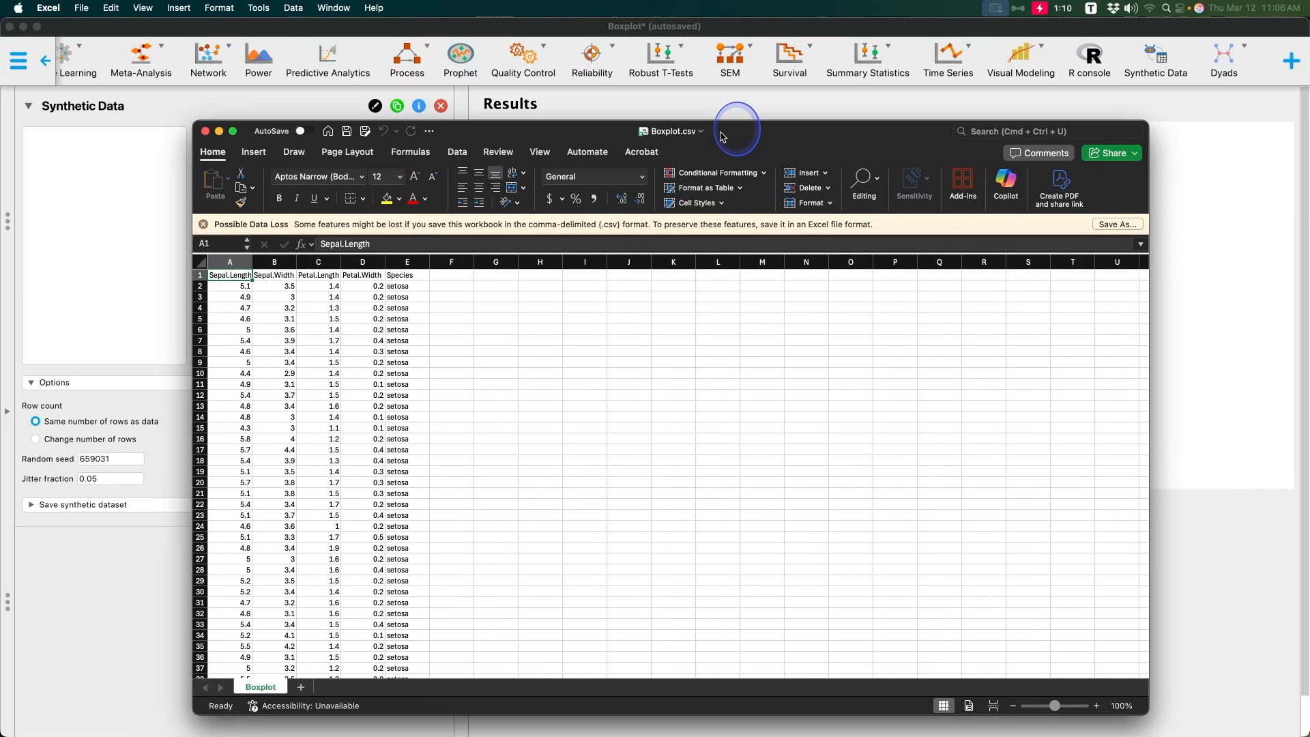
{"action": "left_click_drag", "start_coordinate": [821, 132], "coordinate": [1308, 202]}
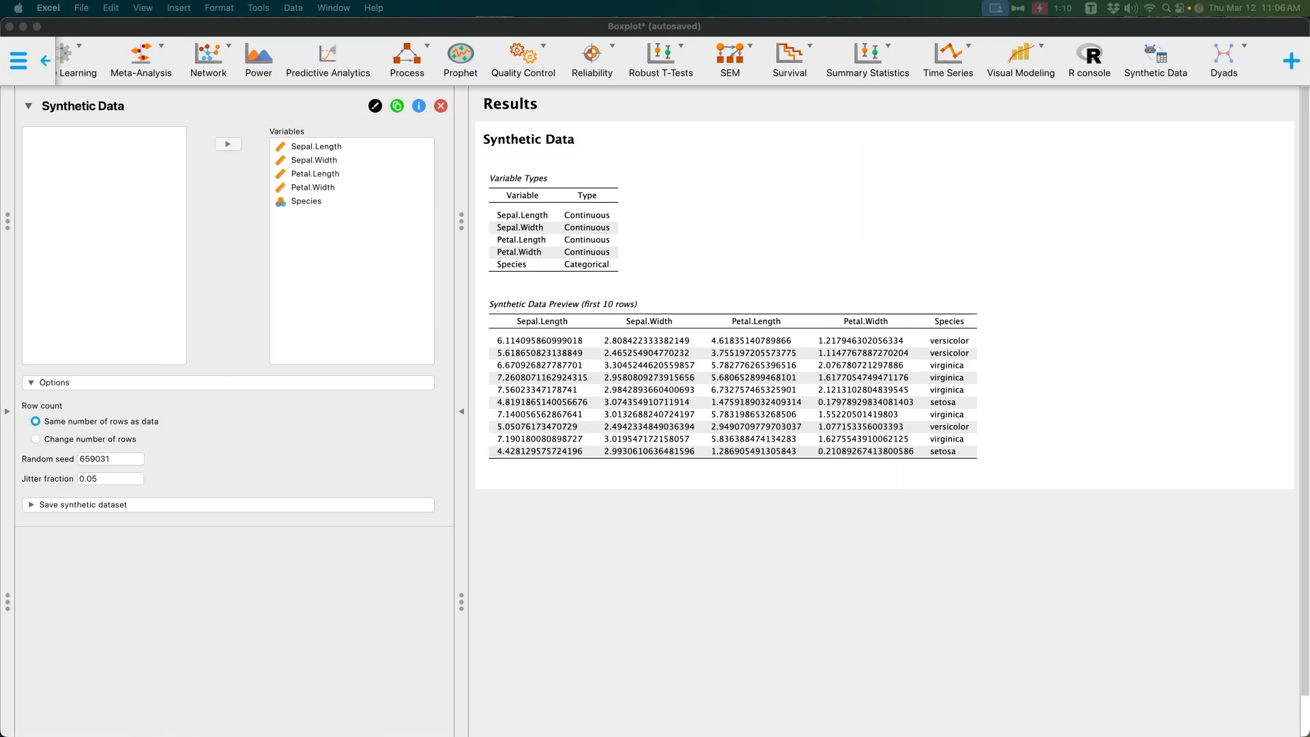
{"action": "left_click_drag", "start_coordinate": [1307, 382], "coordinate": [1308, 205]}
{"action": "left_click", "coordinate": [321, 311]}
Read what the Synthetic Data help says about its options, including the jitter fraction, and close the help.
{"action": "left_click", "coordinate": [419, 106]}
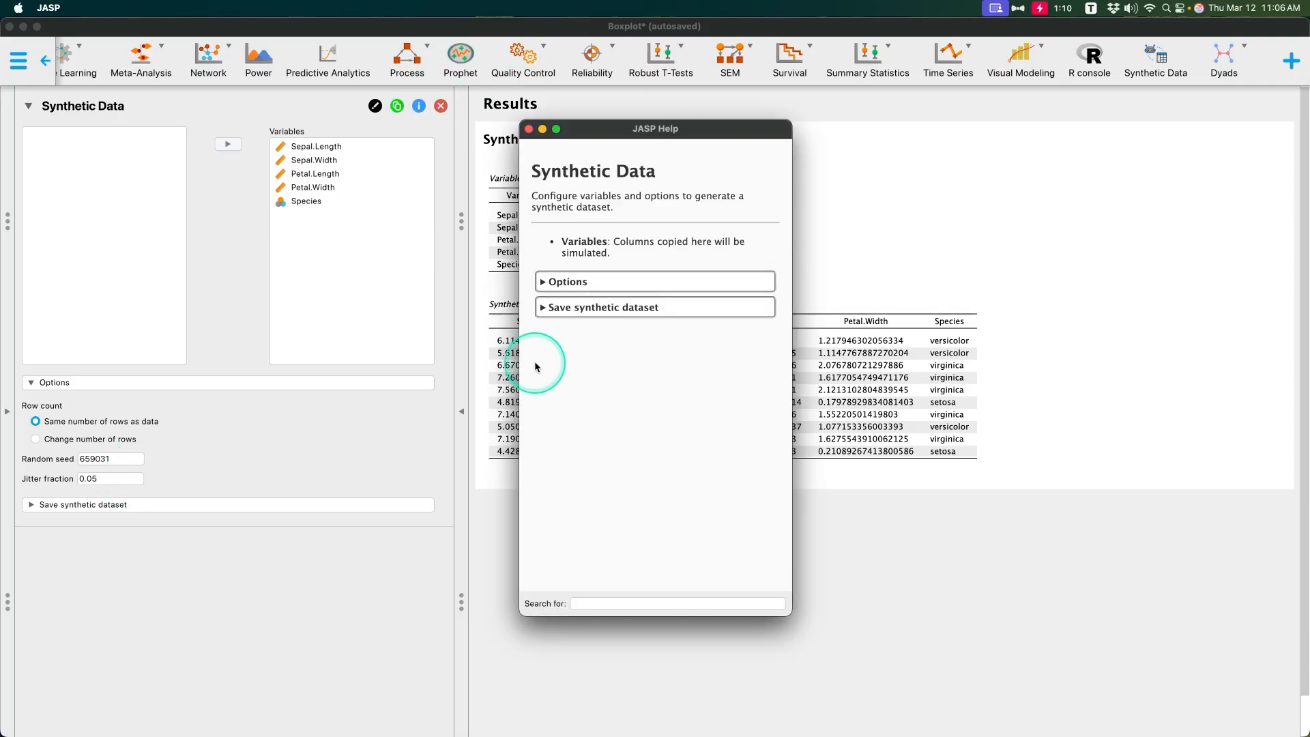
{"action": "left_click", "coordinate": [614, 282]}
{"action": "scroll", "coordinate": [655, 409], "scroll_direction": "down", "scroll_amount": 2}
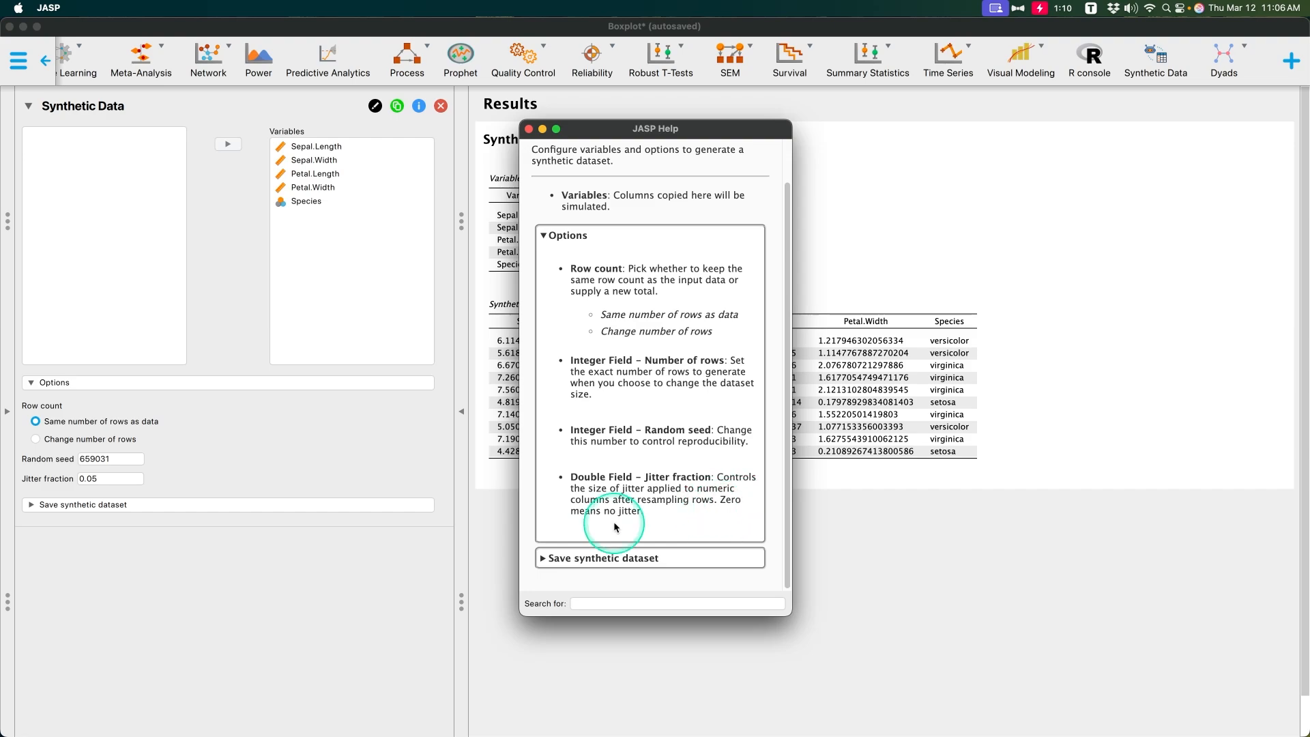
{"action": "left_click", "coordinate": [528, 129]}
Set the jitter fraction of the synthetic data to 0.
{"action": "left_click", "coordinate": [140, 475]}
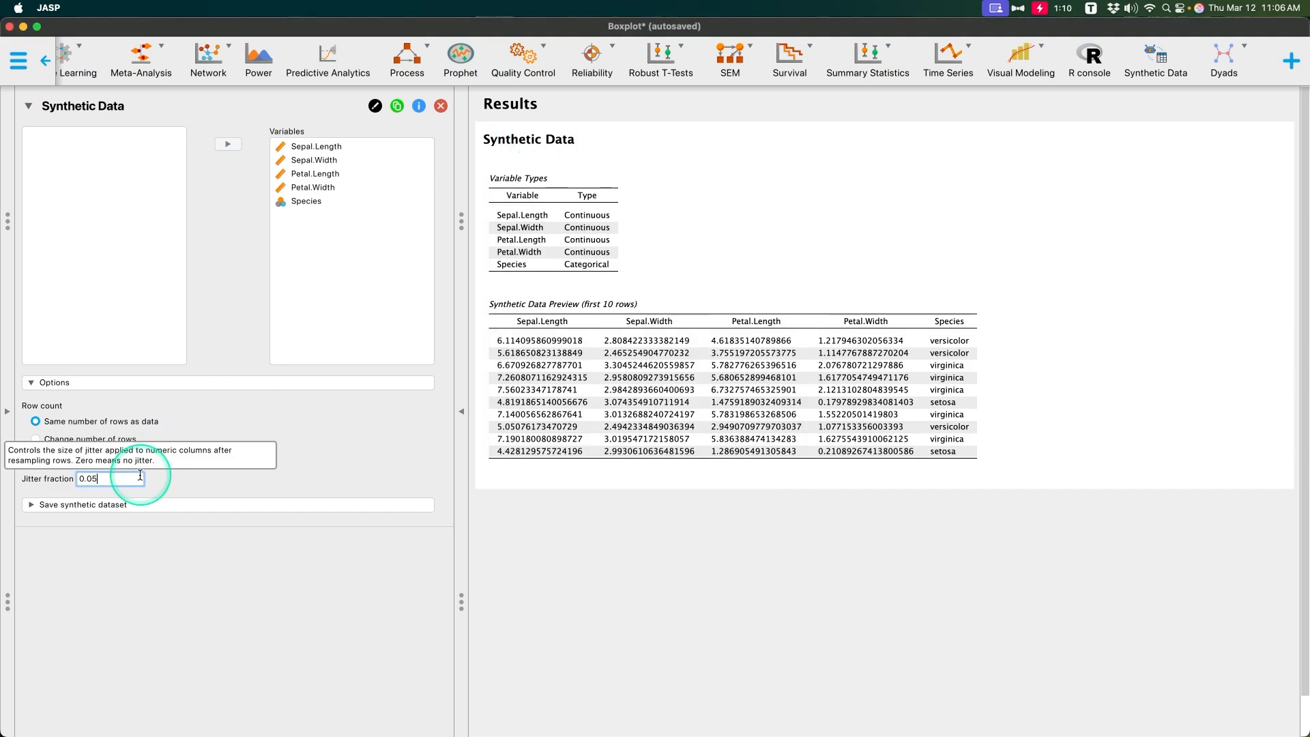
{"action": "key", "text": "super+a"}
{"action": "type", "text": "0"}
{"action": "key", "text": "Return"}
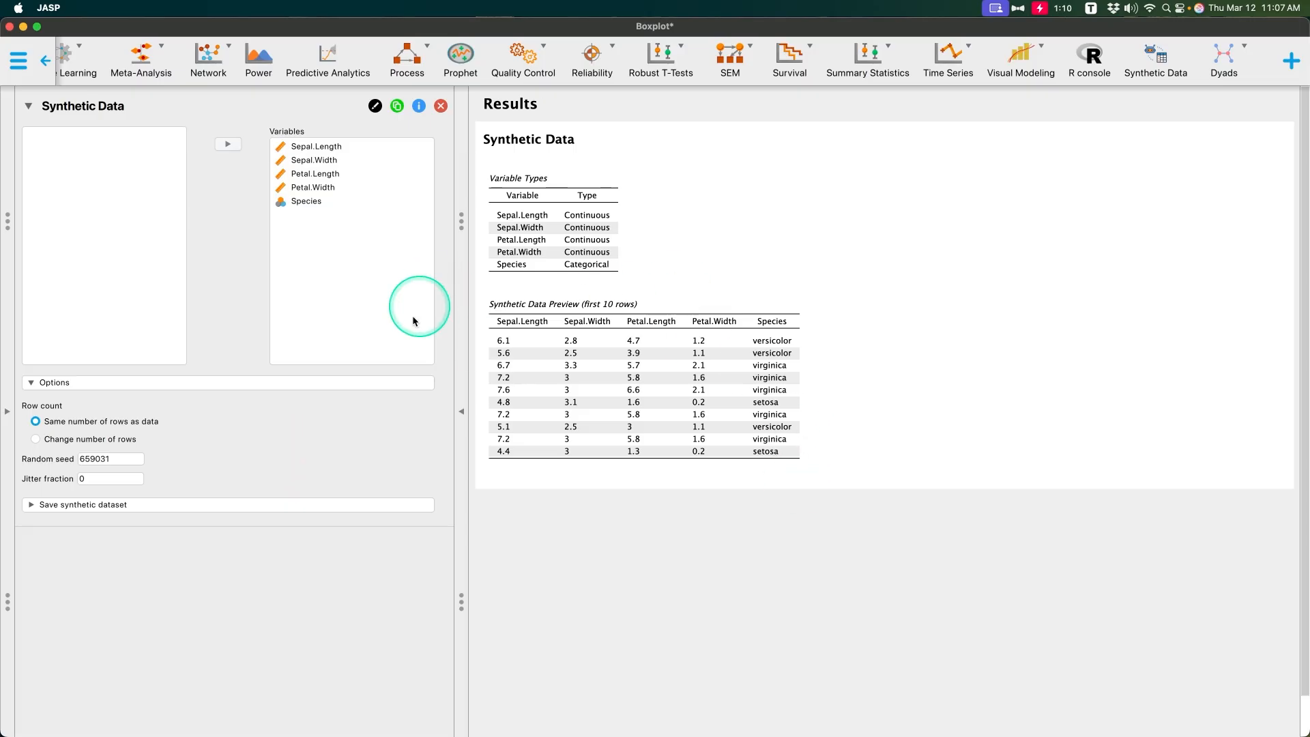
Try a jitter fraction of 0.5 for the synthetic data and return it to 0.
{"action": "double_click", "coordinate": [95, 479]}
{"action": "type", "text": ".5"}
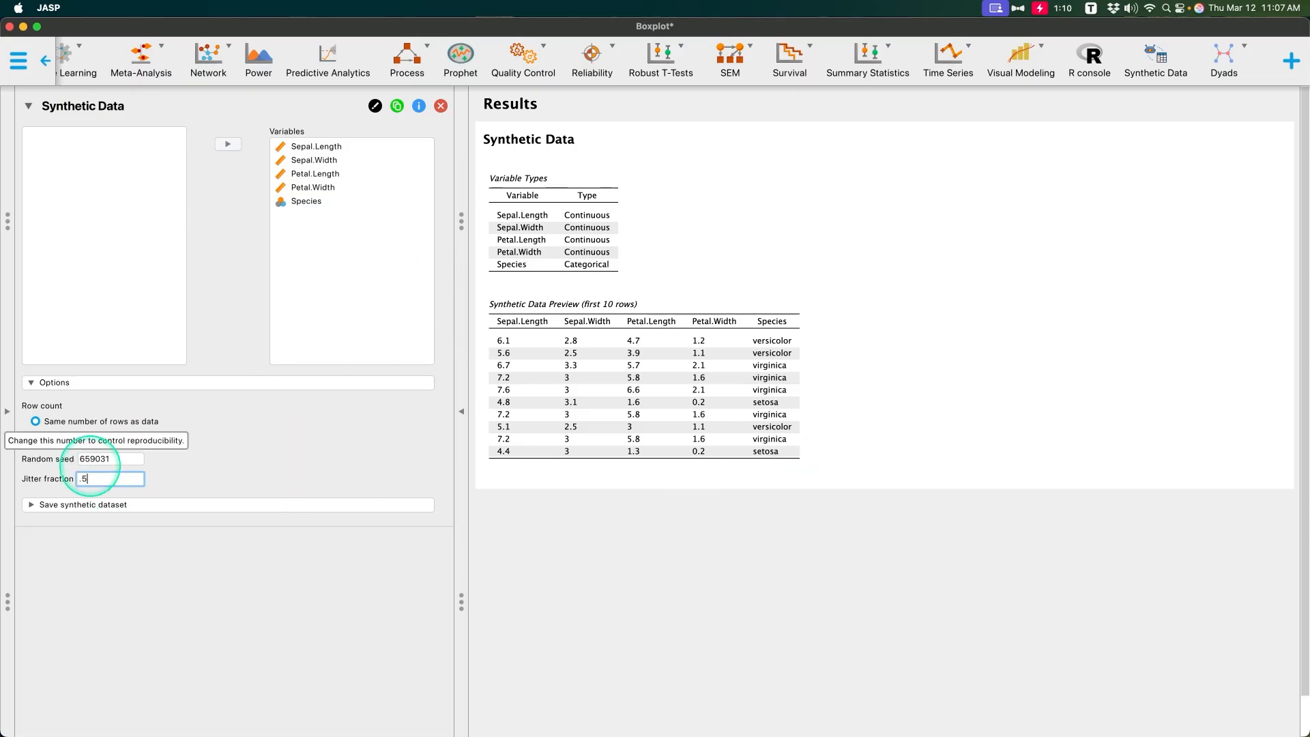
{"action": "left_click", "coordinate": [367, 440]}
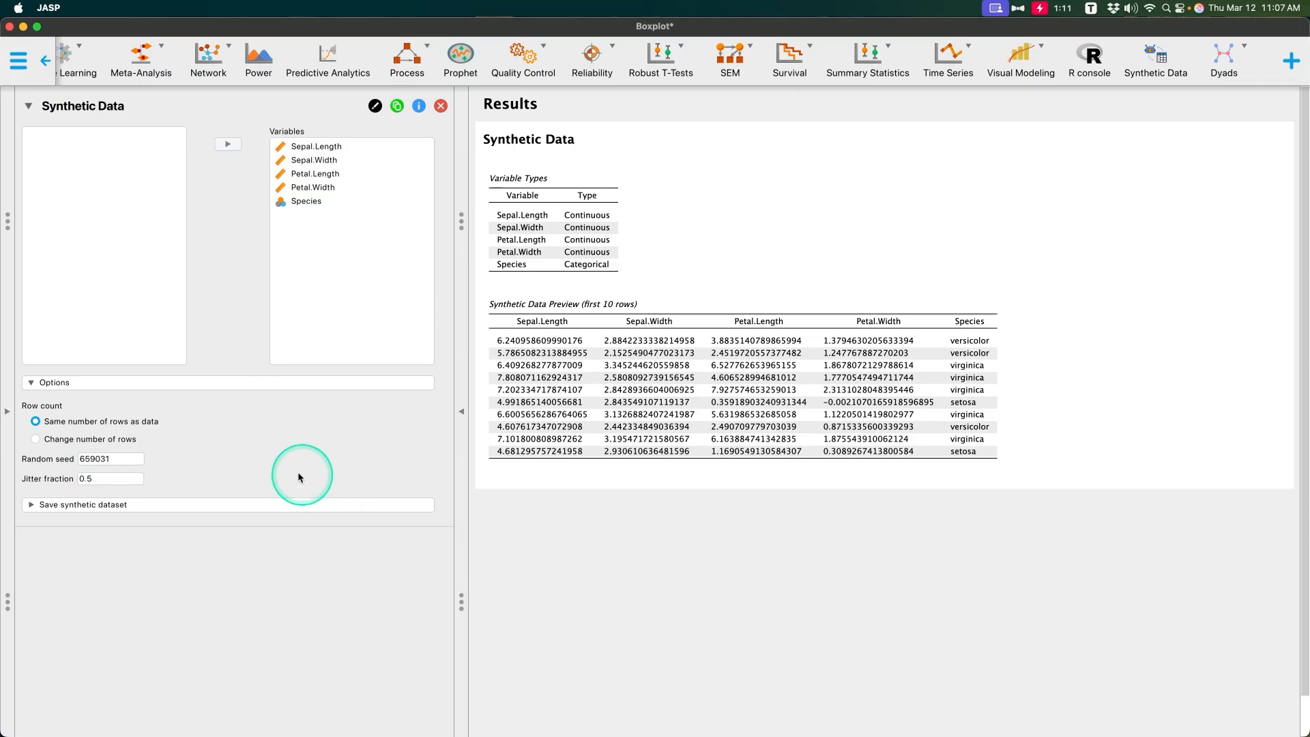
{"action": "left_click", "coordinate": [123, 481]}
{"action": "key", "text": "BackSpace"}
{"action": "key", "text": "BackSpace"}
{"action": "key", "text": "BackSpace"}
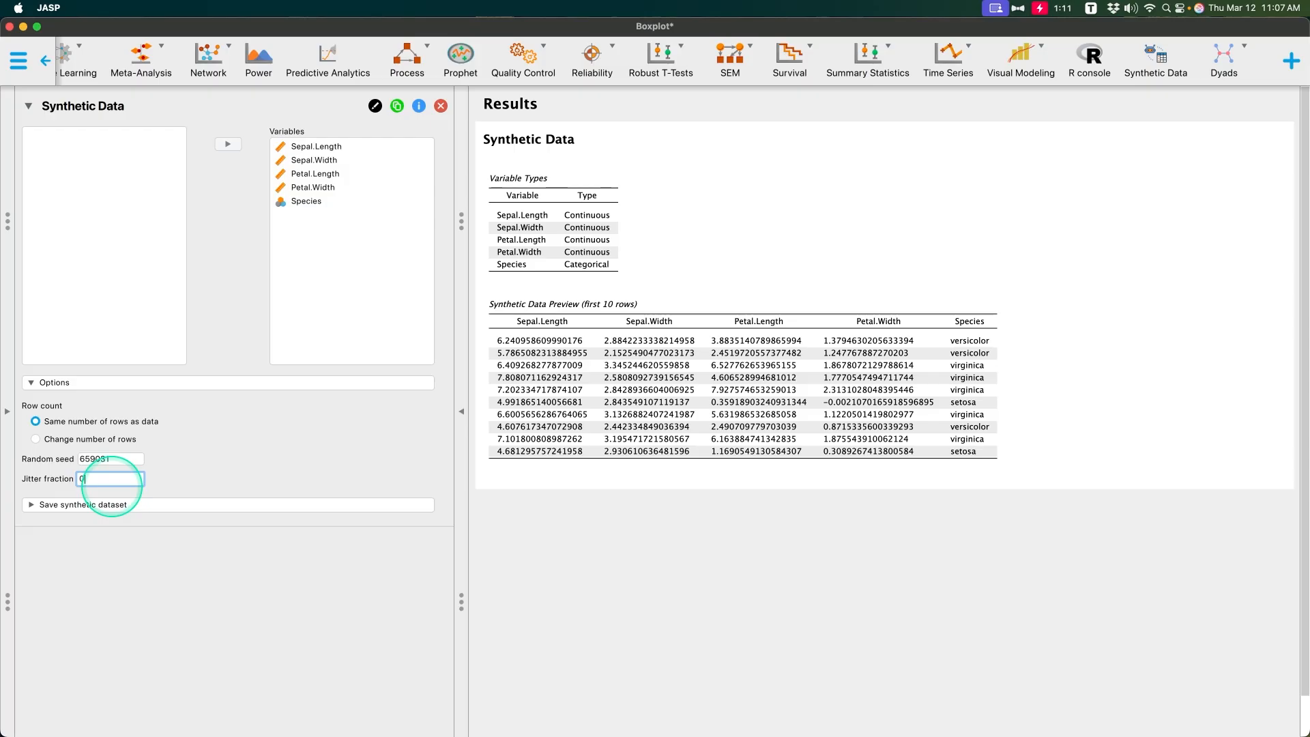
{"action": "type", "text": "0"}
{"action": "left_click", "coordinate": [342, 444]}
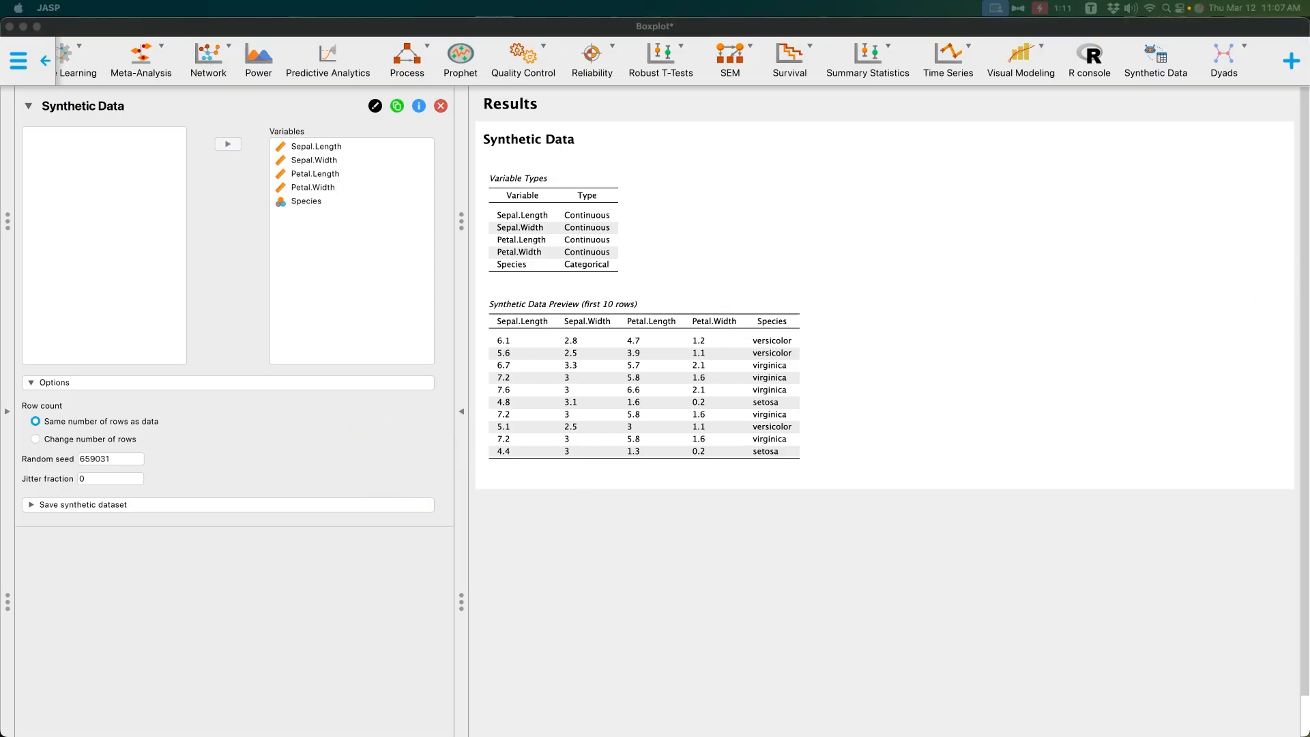
Check the original values of Boxplot.csv in Excel against the synthetic preview without jitter, and move the workbook out of view.
{"action": "left_click_drag", "start_coordinate": [1309, 346], "coordinate": [653, 99]}
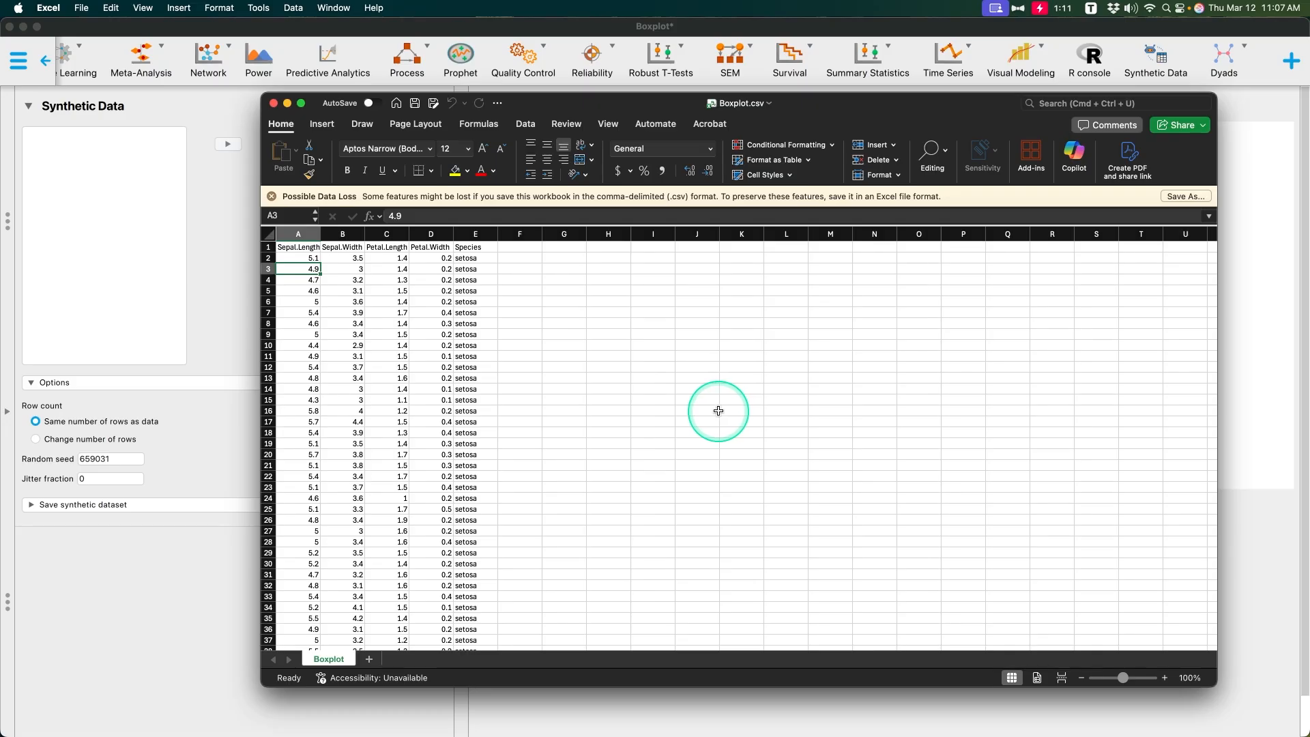
{"action": "left_click_drag", "start_coordinate": [615, 104], "coordinate": [1309, 306]}
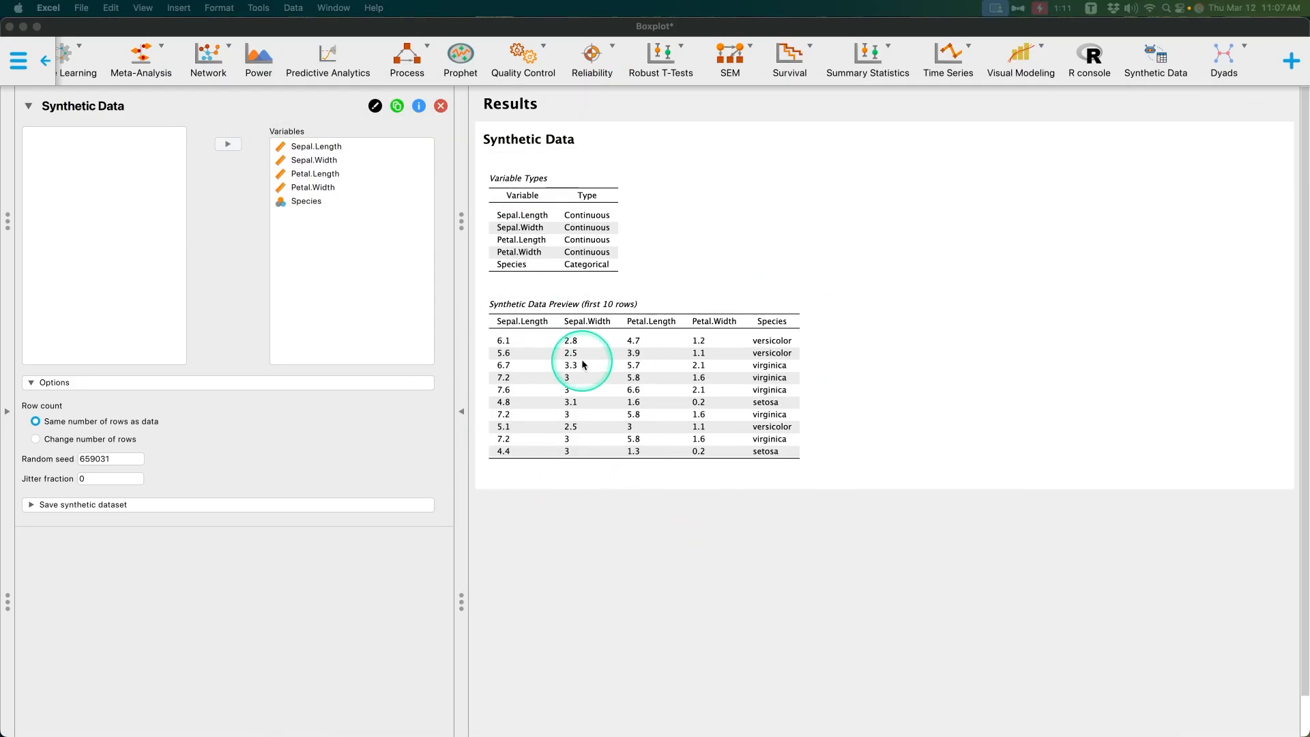
Try jitter fractions of 0.1, 0.05 and 0.5 for the synthetic data and return the fraction to 0.
{"action": "left_click", "coordinate": [117, 481]}
{"action": "type", "text": ".1"}
{"action": "left_click", "coordinate": [319, 472]}
{"action": "double_click", "coordinate": [114, 477]}
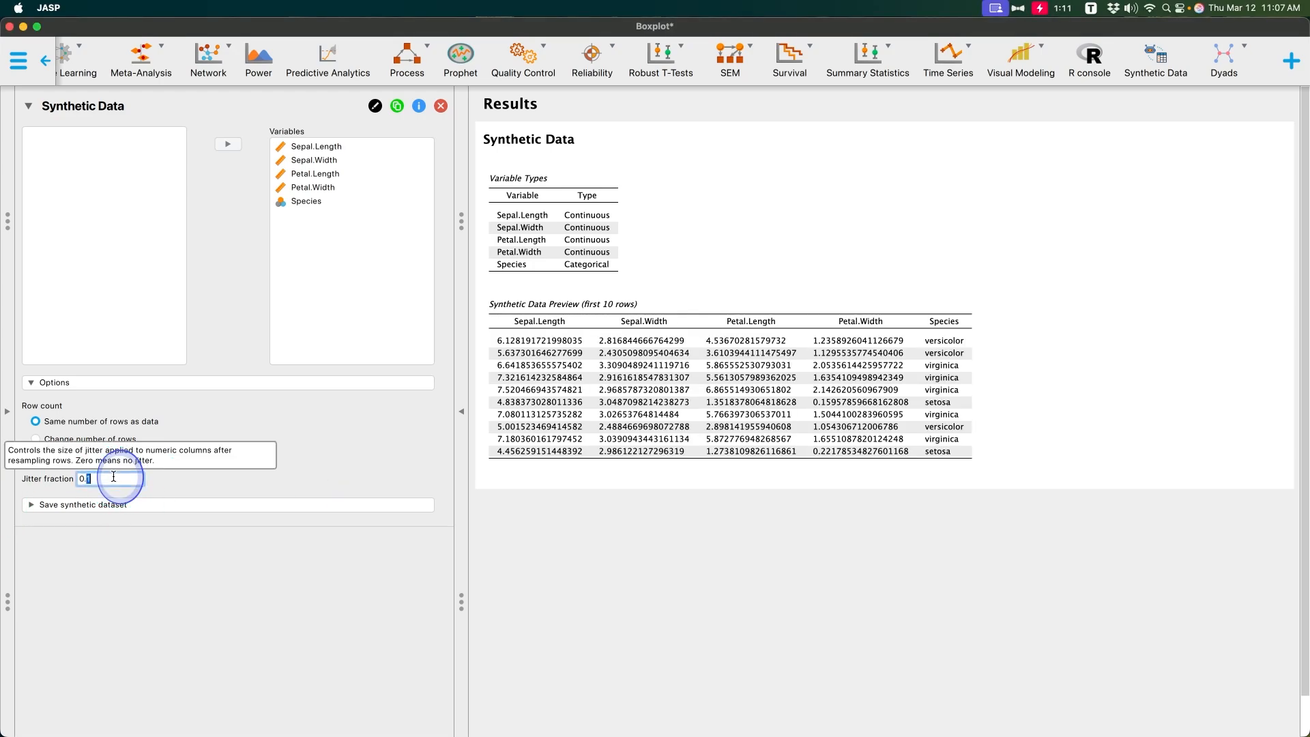
{"action": "type", "text": "05"}
{"action": "left_click", "coordinate": [255, 469]}
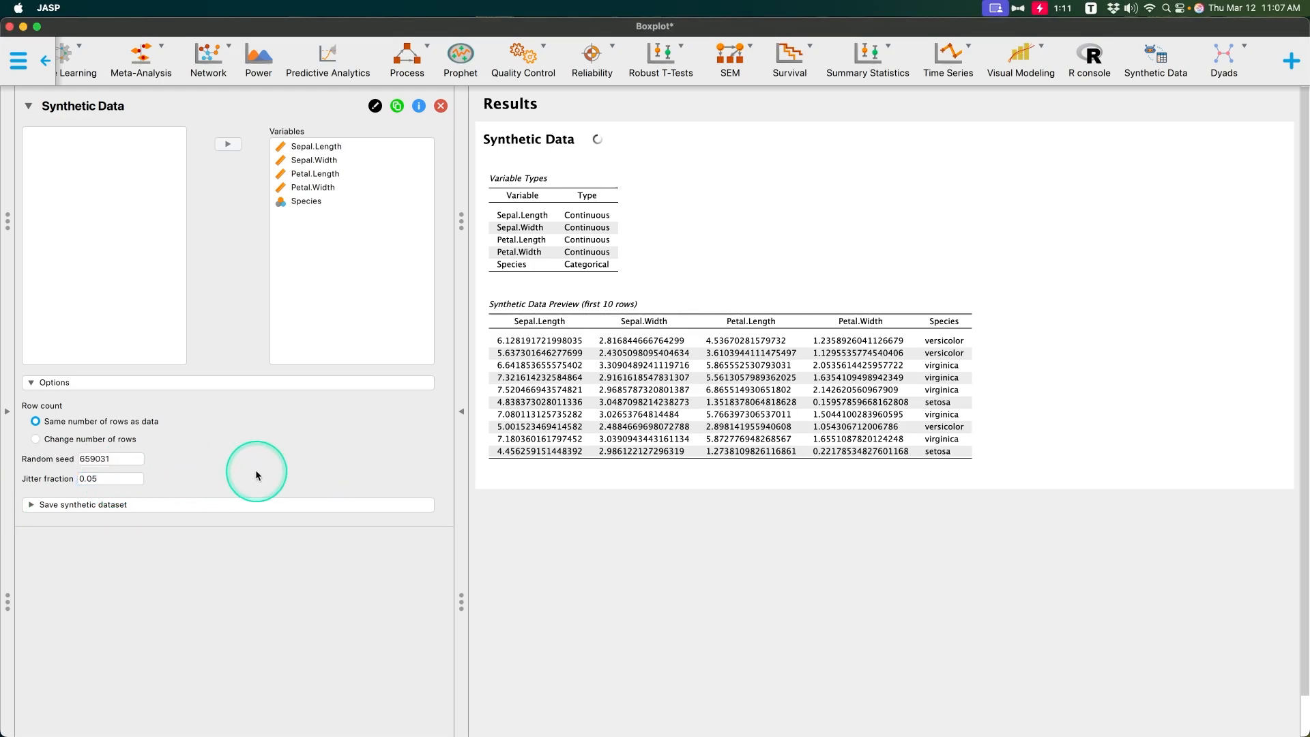
{"action": "double_click", "coordinate": [118, 477]}
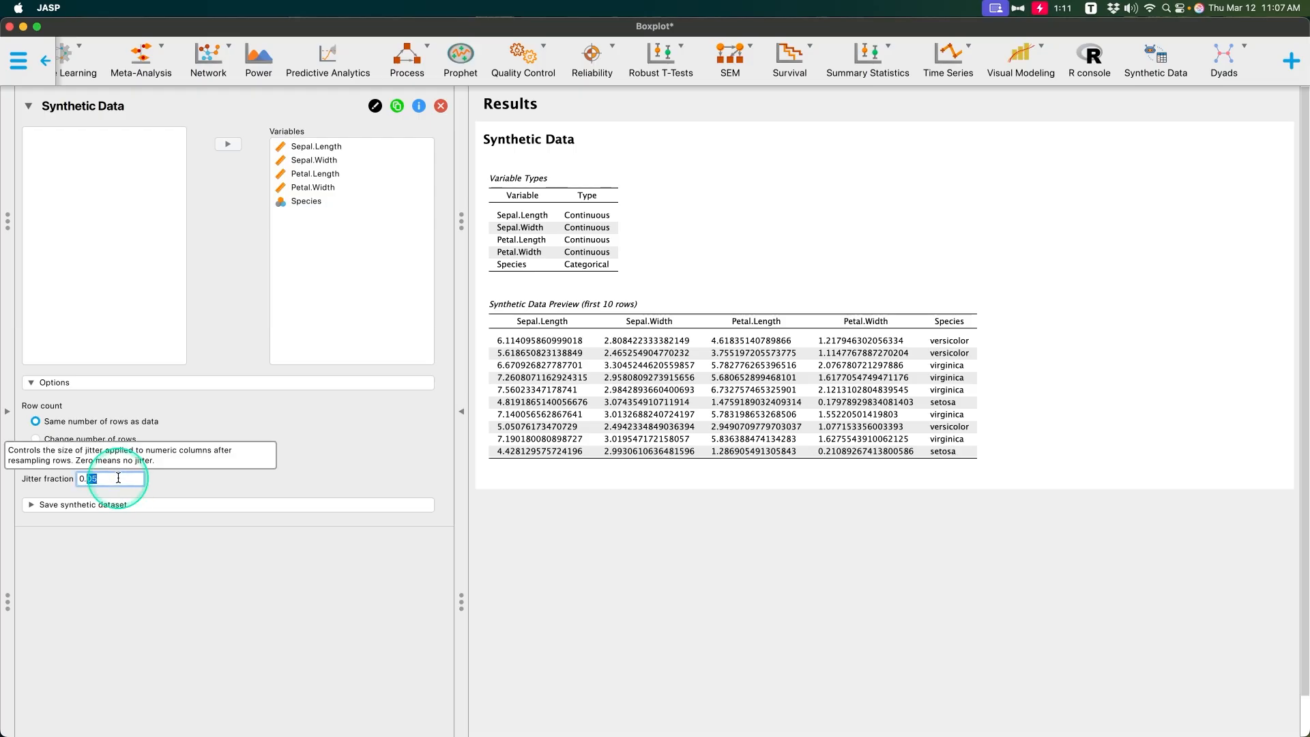
{"action": "type", "text": "5"}
{"action": "left_click", "coordinate": [292, 469]}
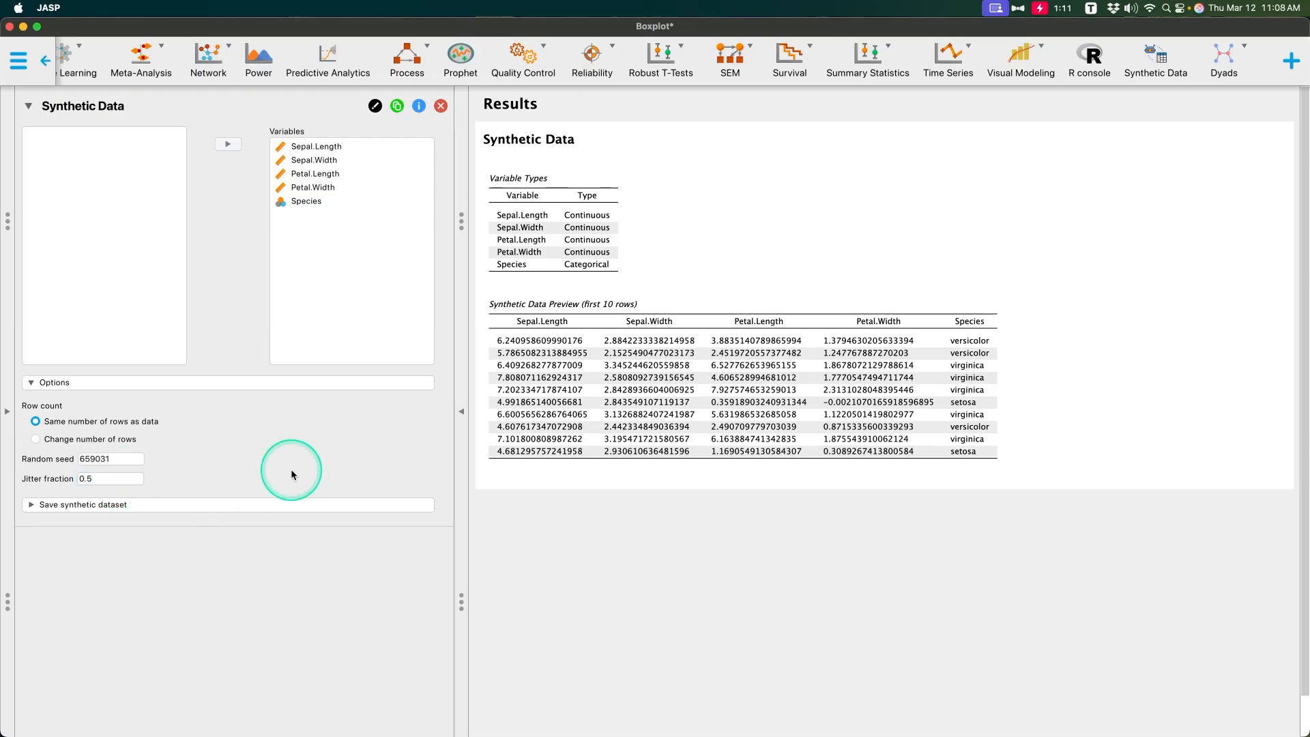
{"action": "double_click", "coordinate": [116, 479]}
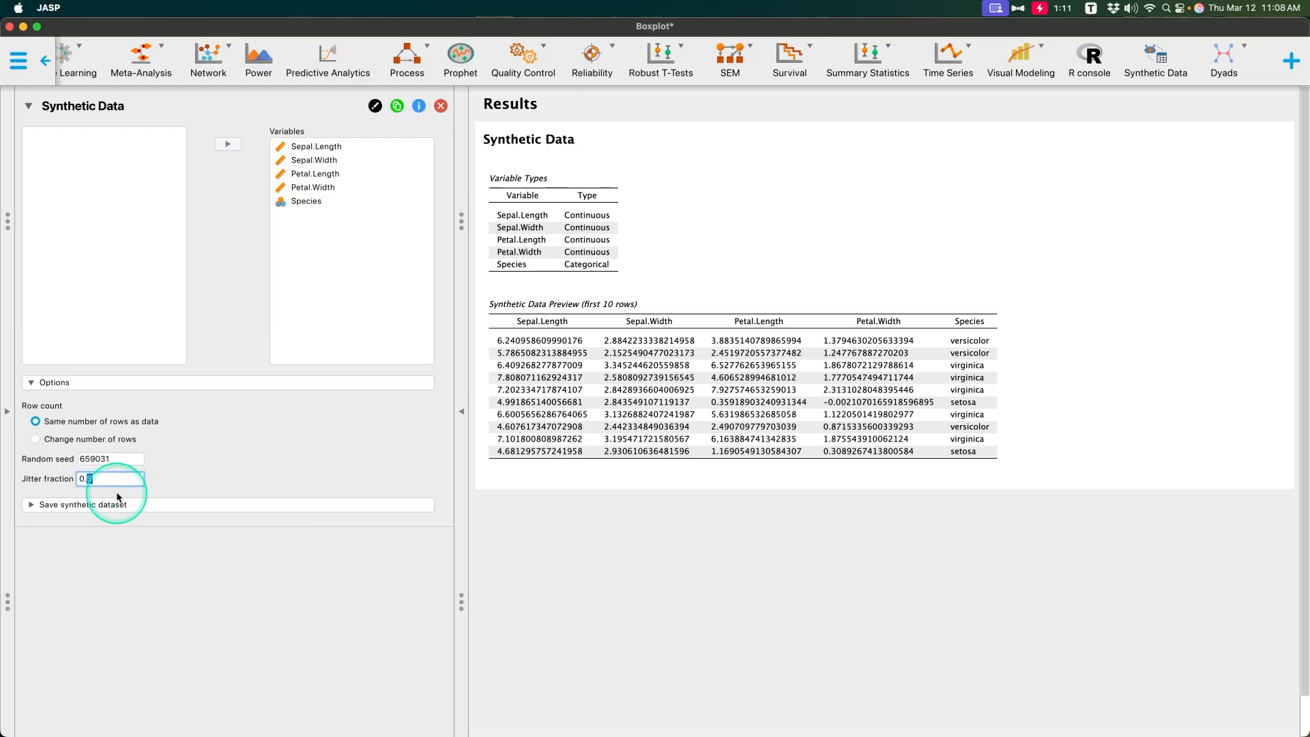
{"action": "left_click", "coordinate": [336, 457]}
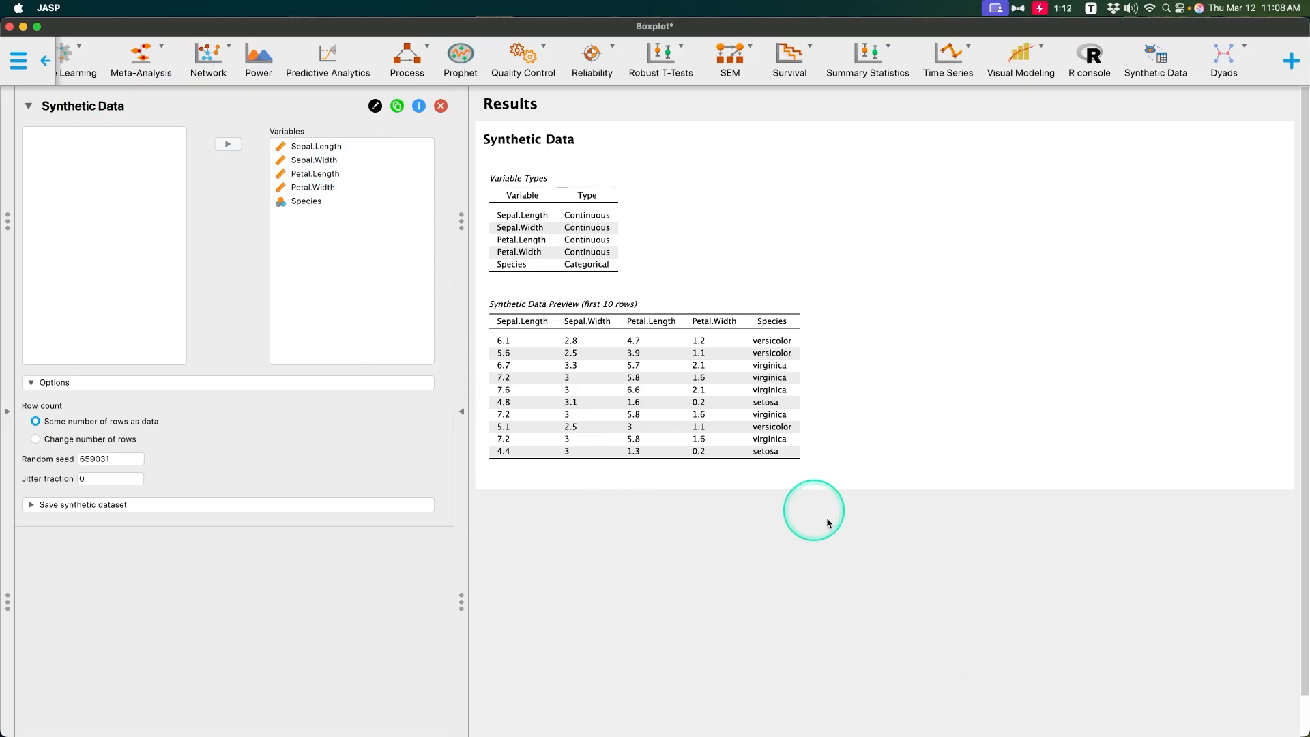
Look at the options for saving the synthetic dataset, including choosing a save location, and cancel without choosing a file.
{"action": "left_click", "coordinate": [66, 506]}
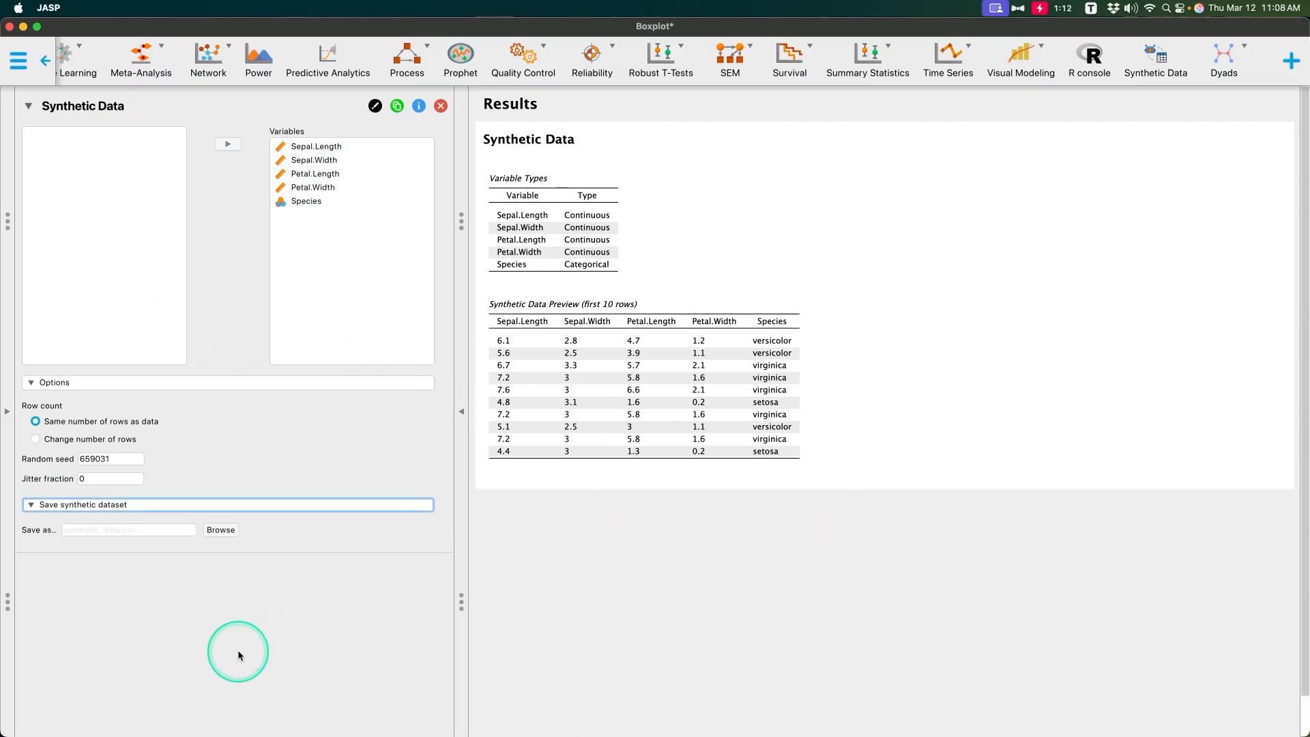
{"action": "left_click", "coordinate": [100, 531]}
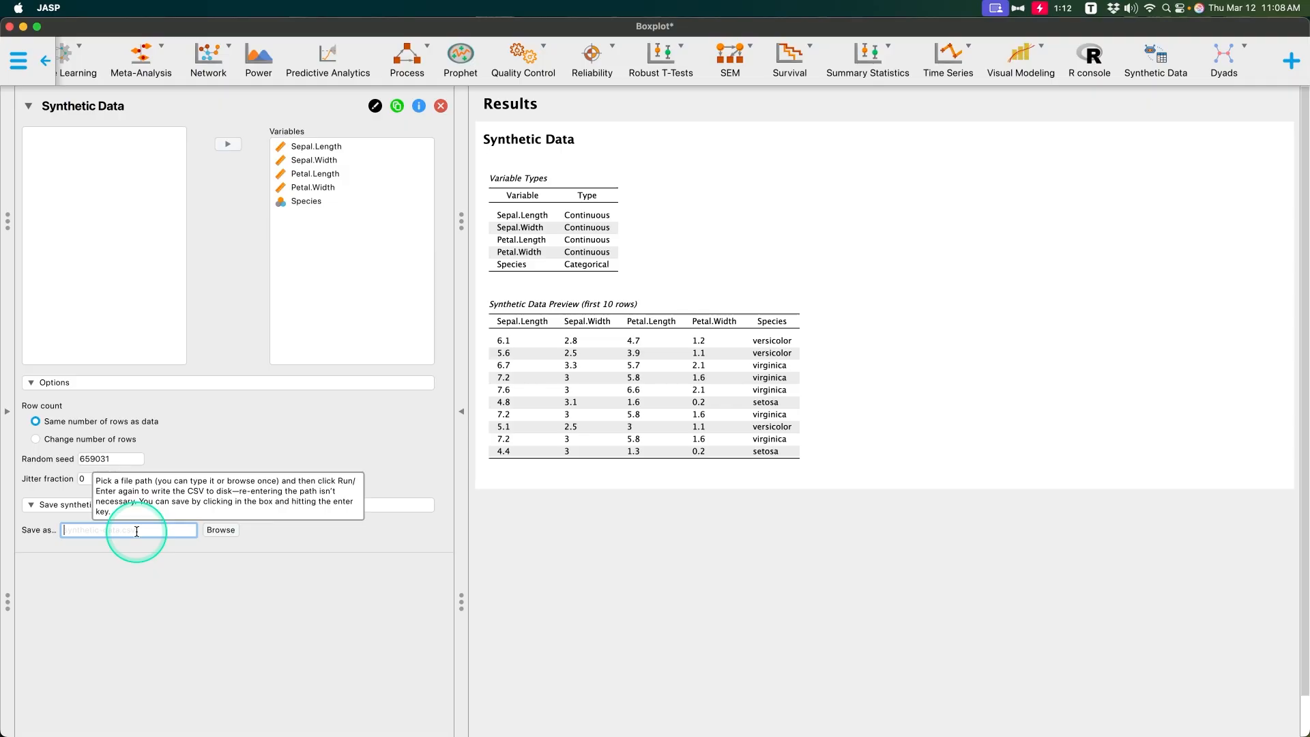
{"action": "left_click", "coordinate": [232, 530]}
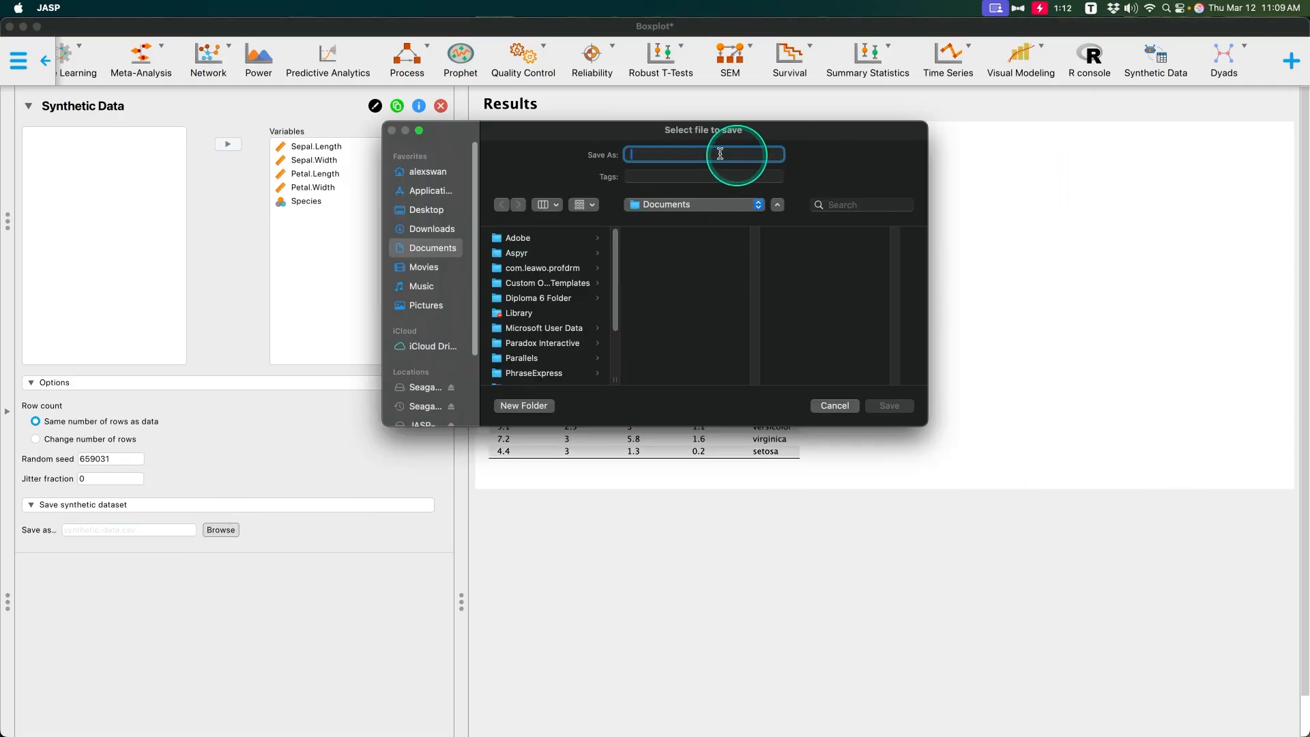
{"action": "left_click", "coordinate": [835, 405]}
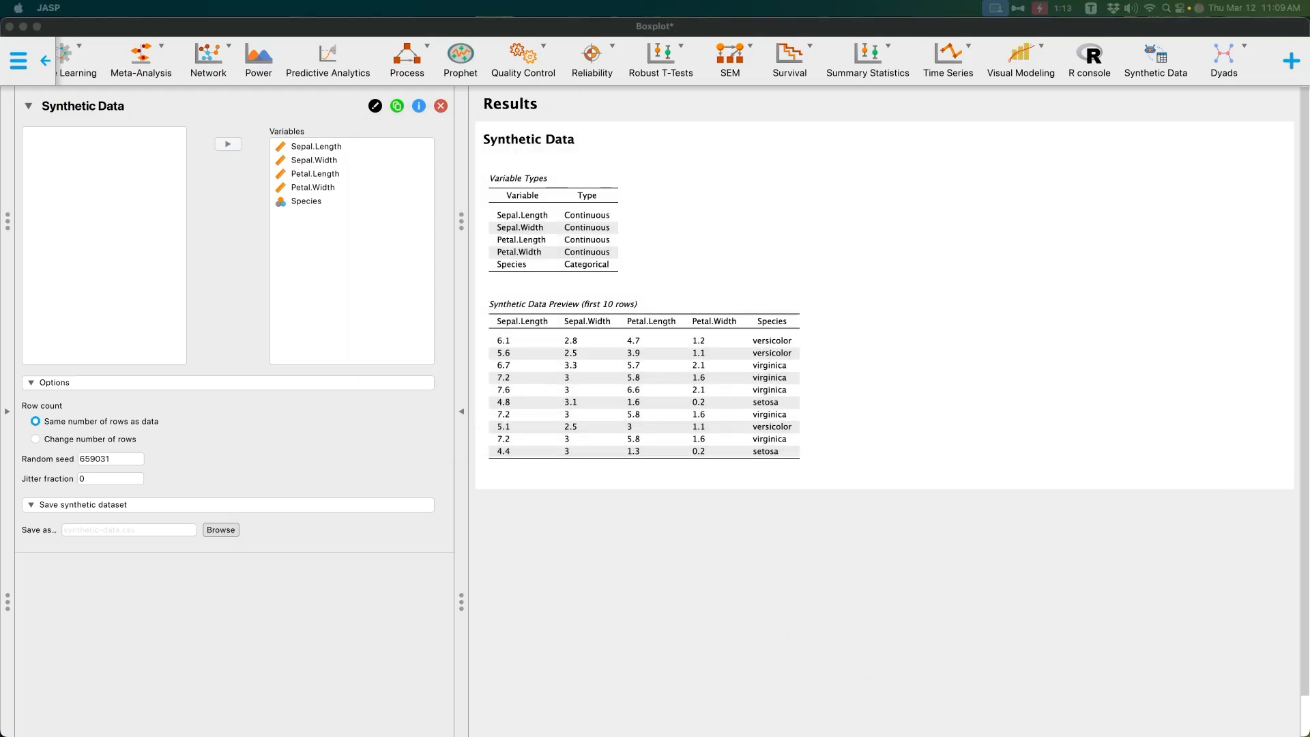
Switch to Excel, bring boxploy-synthetic.csv into view and examine its synthetic values from the first to the last row.
{"action": "left_click_drag", "start_coordinate": [1308, 291], "coordinate": [711, 105]}
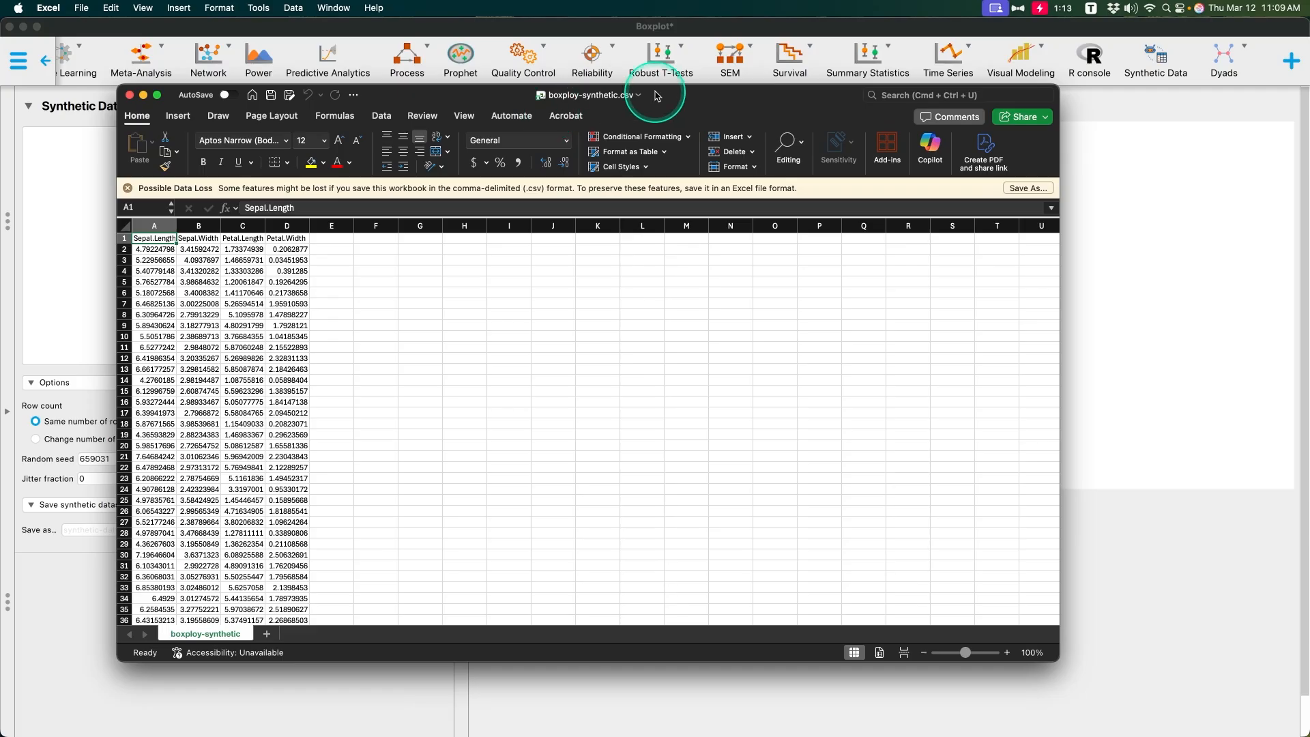
{"action": "scroll", "coordinate": [396, 395], "scroll_direction": "down", "scroll_amount": 10}
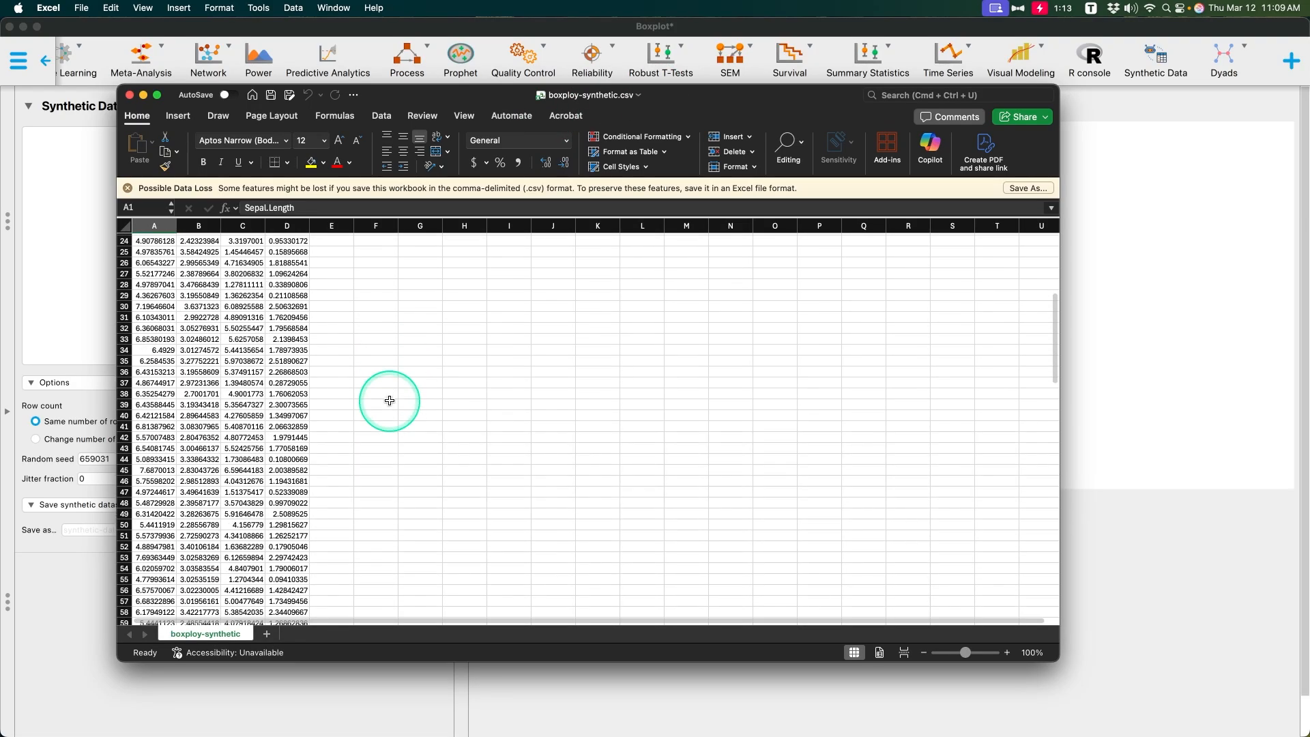
{"action": "scroll", "coordinate": [389, 401], "scroll_direction": "down", "scroll_amount": 10}
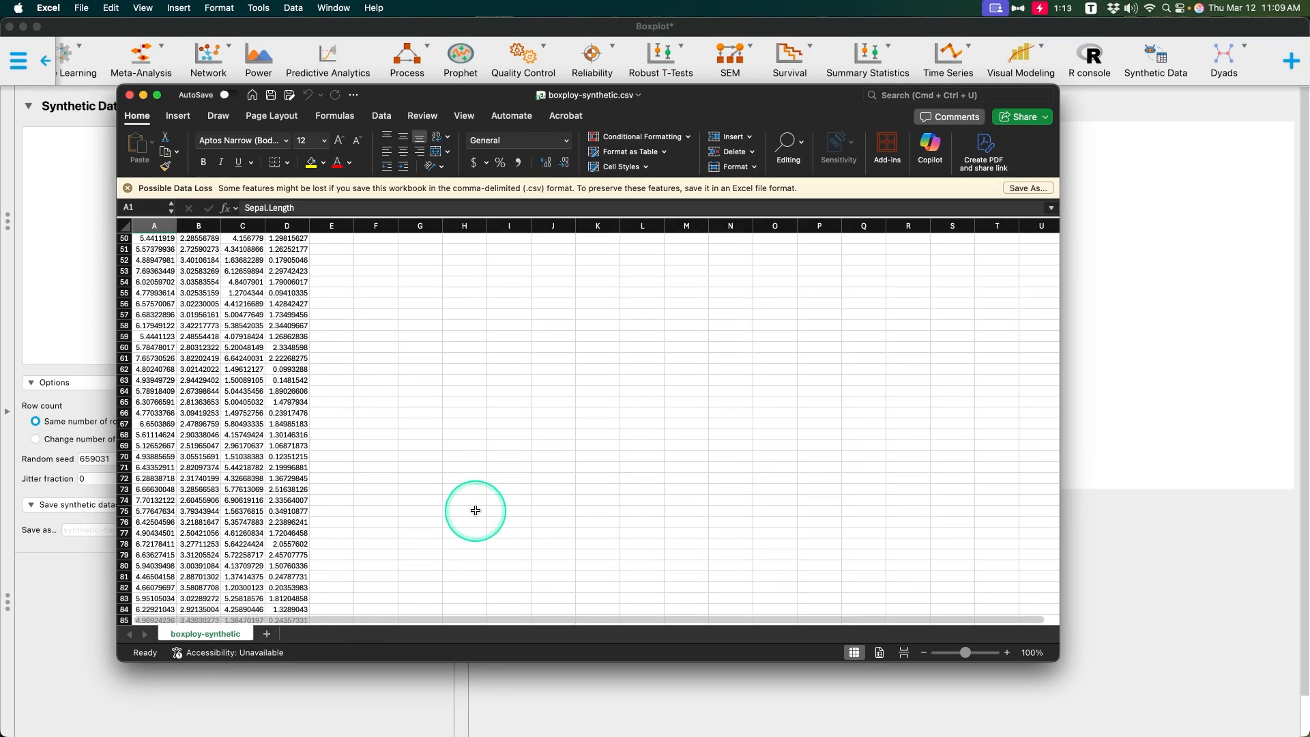
{"action": "scroll", "coordinate": [475, 511], "scroll_direction": "down", "scroll_amount": 2}
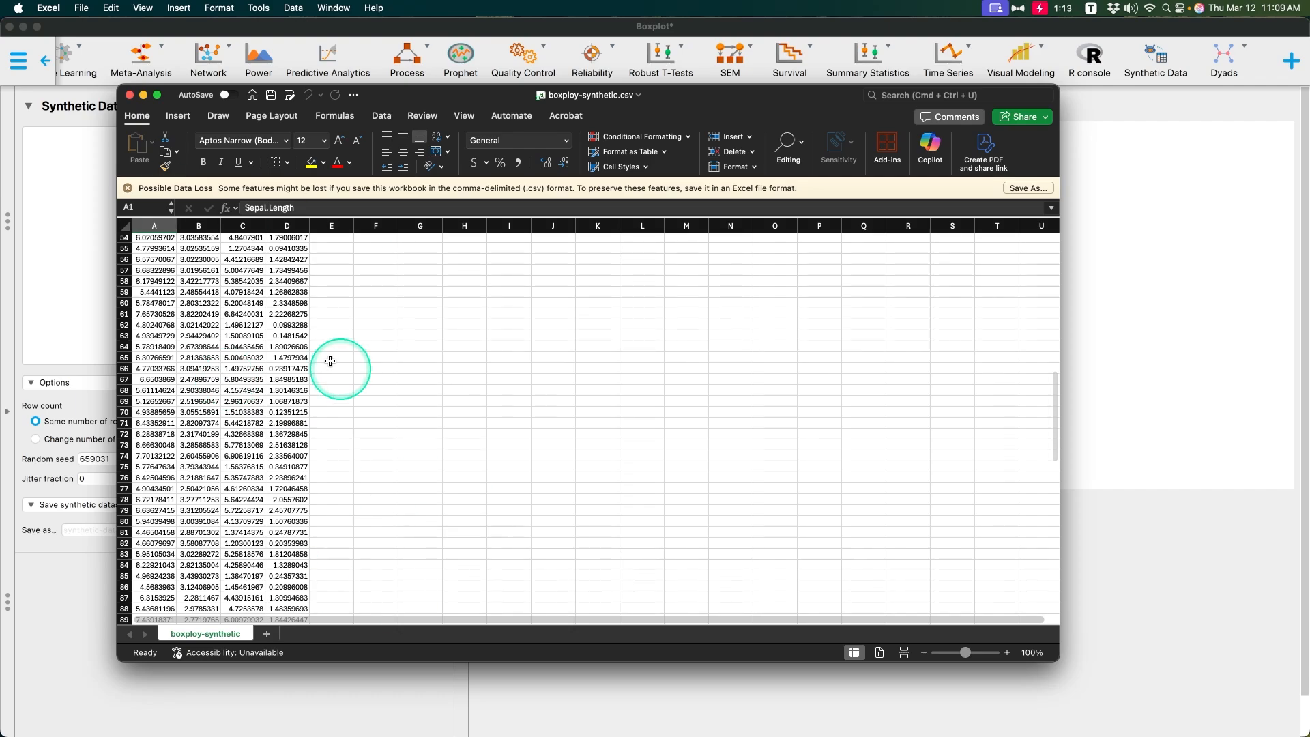
{"action": "scroll", "coordinate": [330, 360], "scroll_direction": "down", "scroll_amount": 20}
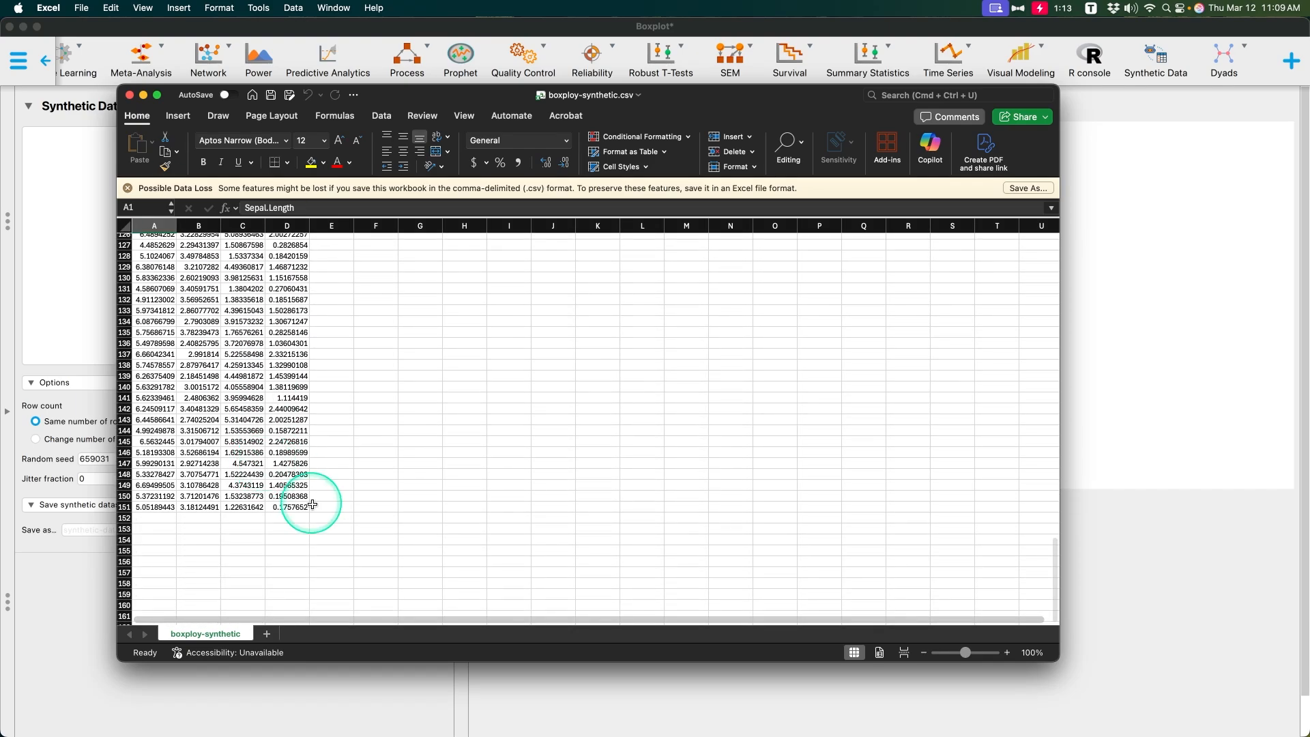
{"action": "scroll", "coordinate": [372, 521], "scroll_direction": "up", "scroll_amount": 20}
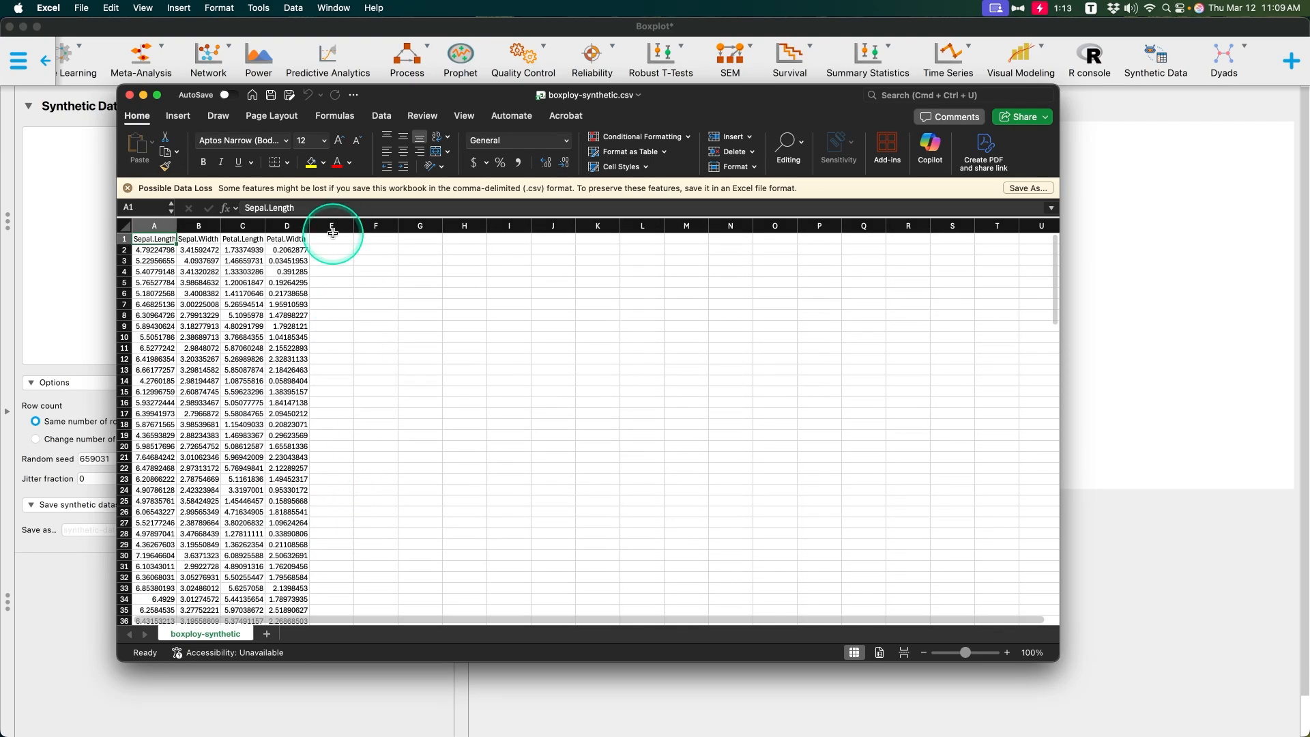
{"action": "scroll", "coordinate": [327, 429], "scroll_direction": "down", "scroll_amount": 20}
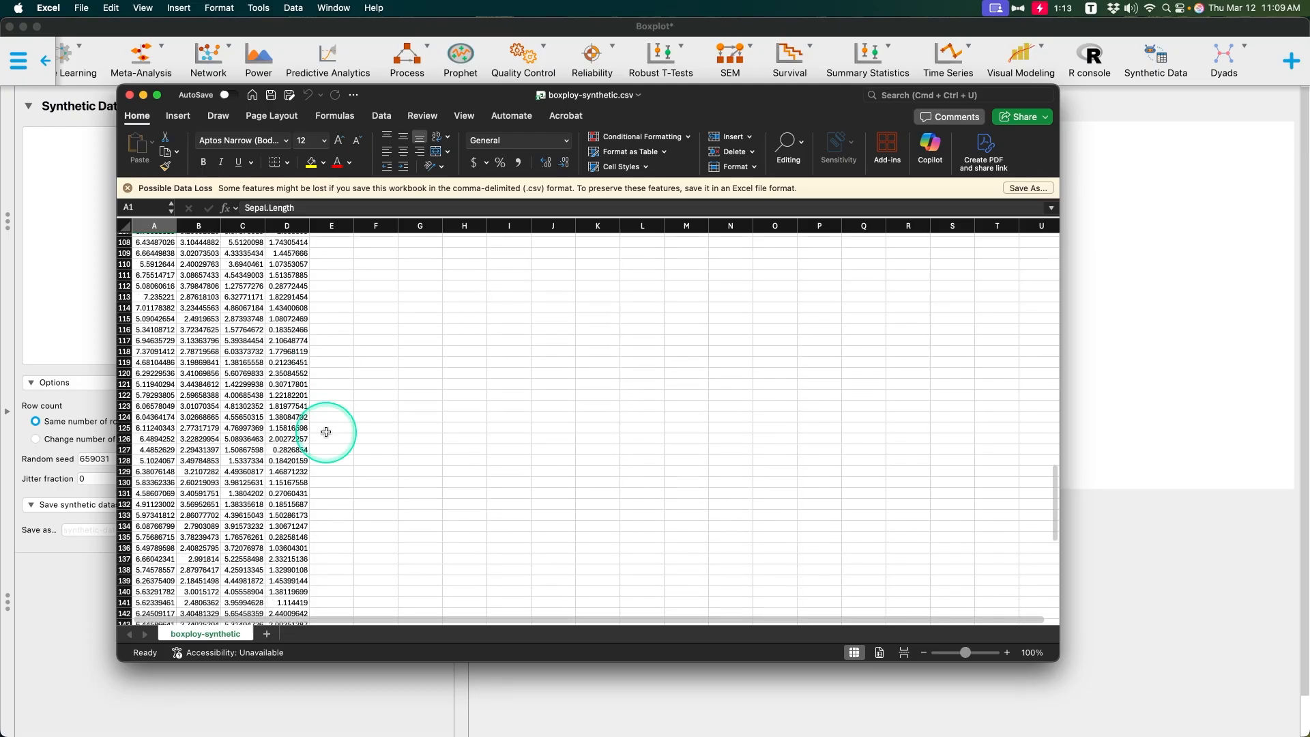
{"action": "scroll", "coordinate": [326, 431], "scroll_direction": "up", "scroll_amount": 20}
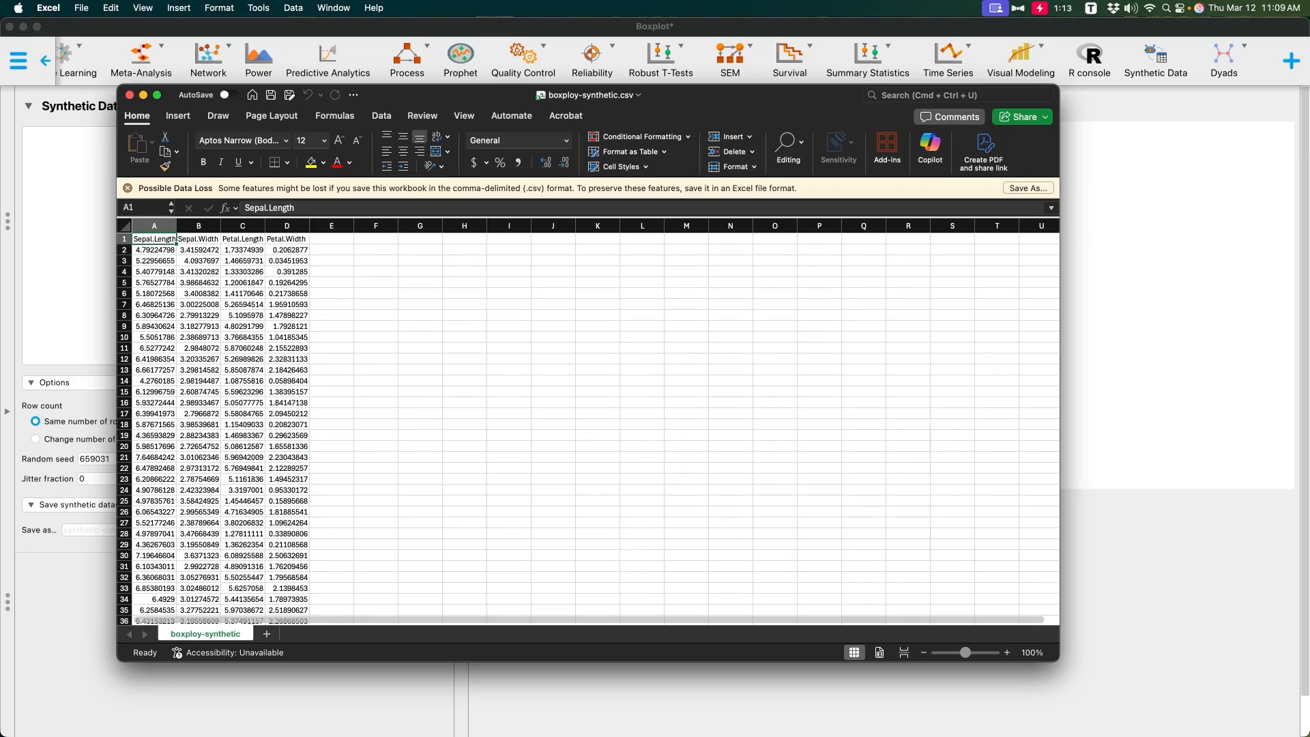
Bring the original Boxplot.csv into view beside the synthetic workbook and return to boxploy-synthetic.csv.
{"action": "left_click_drag", "start_coordinate": [737, 734], "coordinate": [624, 108]}
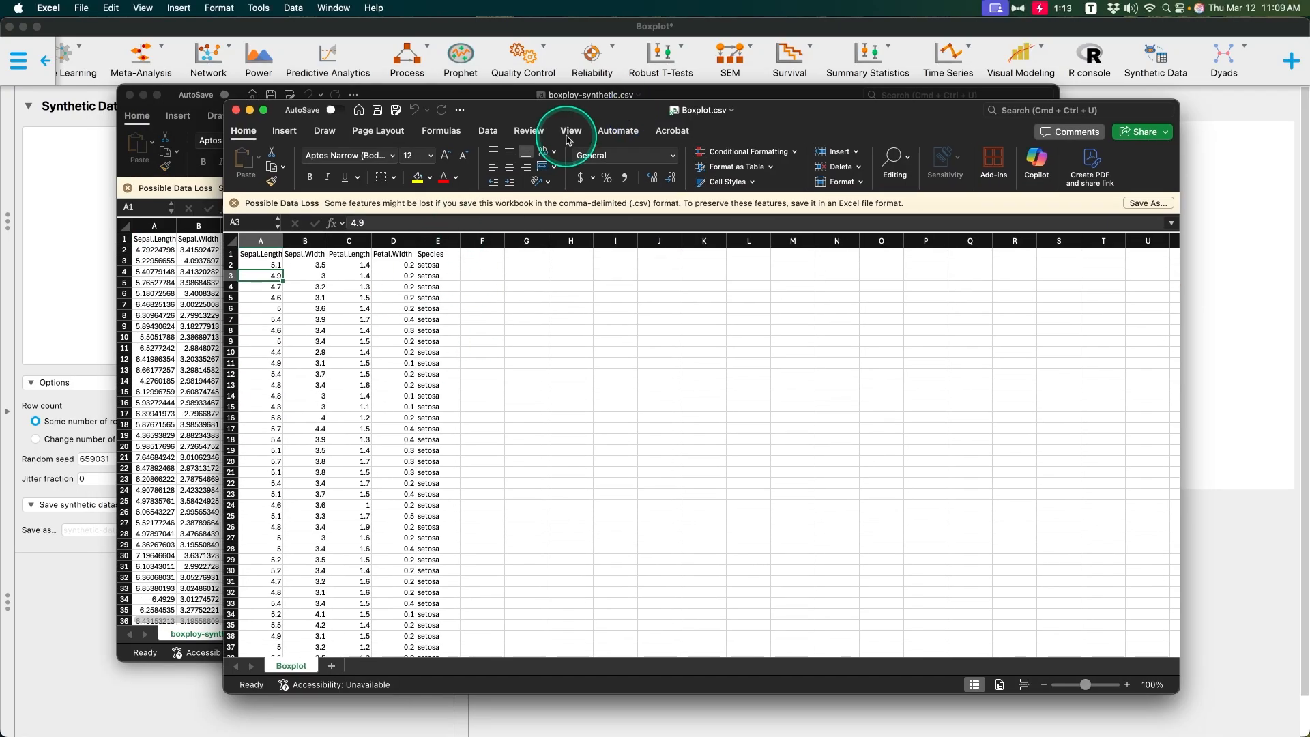
{"action": "left_click", "coordinate": [535, 95]}
{"action": "left_click", "coordinate": [1240, 550]}
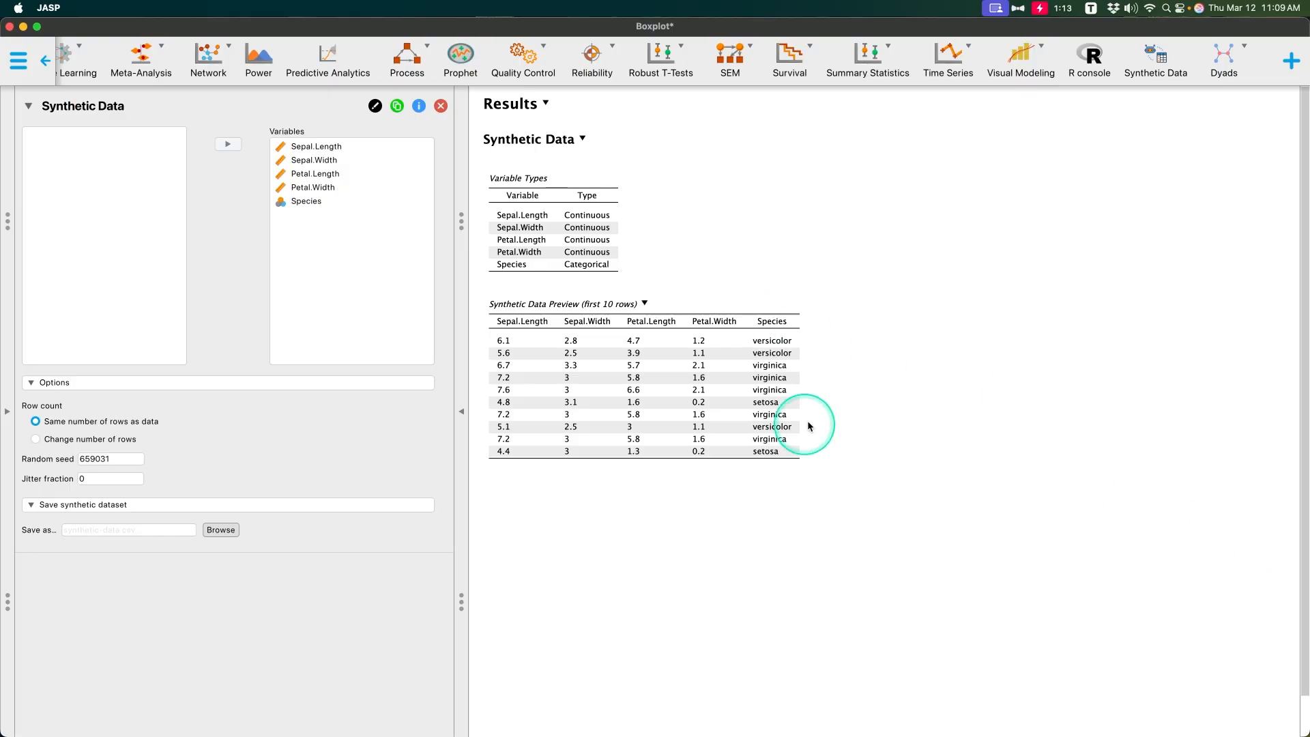
{"action": "key", "text": "ctrl+Up"}
{"action": "left_click", "coordinate": [423, 321]}
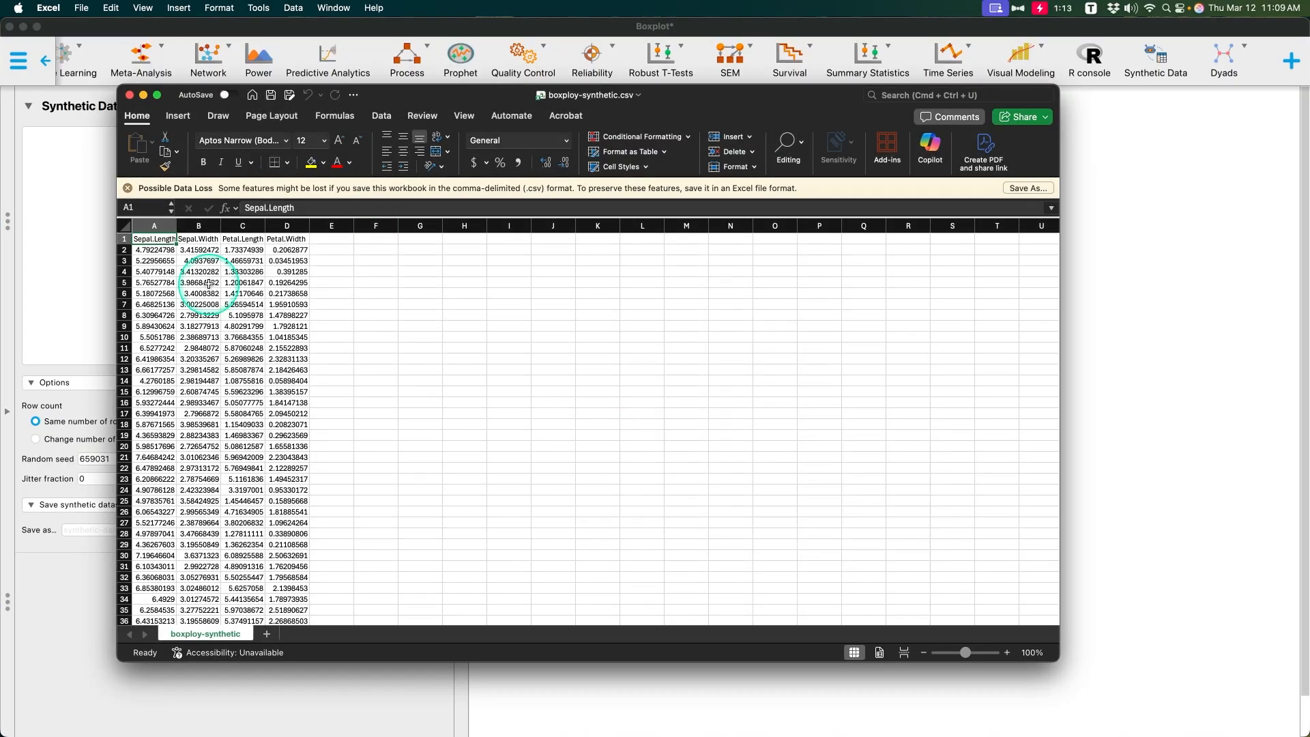
Copy all data rows of boxploy-synthetic.csv without the header and paste them below the original data in Boxplot.csv, starting at A152.
{"action": "left_click_drag", "start_coordinate": [145, 248], "coordinate": [295, 587]}
{"action": "key", "text": "super+c"}
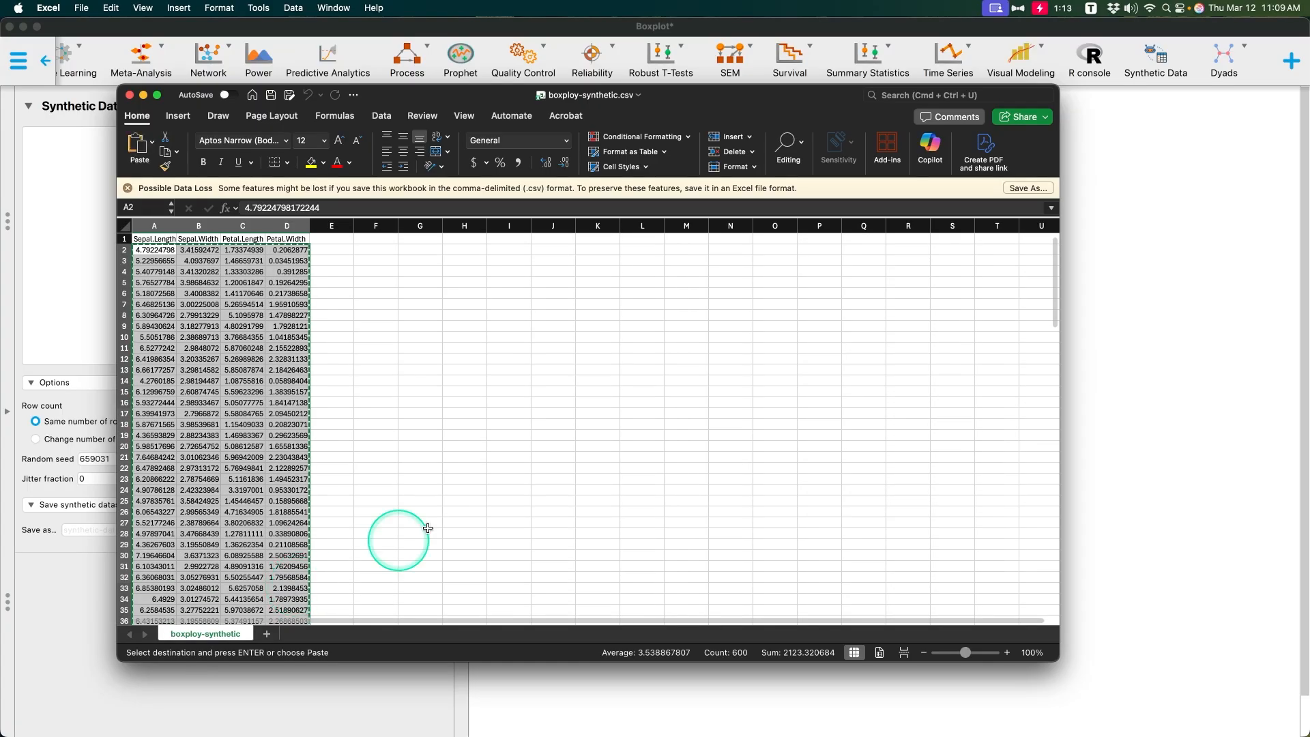
{"action": "left_click_drag", "start_coordinate": [1309, 239], "coordinate": [710, 45]}
{"action": "scroll", "coordinate": [432, 284], "scroll_direction": "down", "scroll_amount": 20}
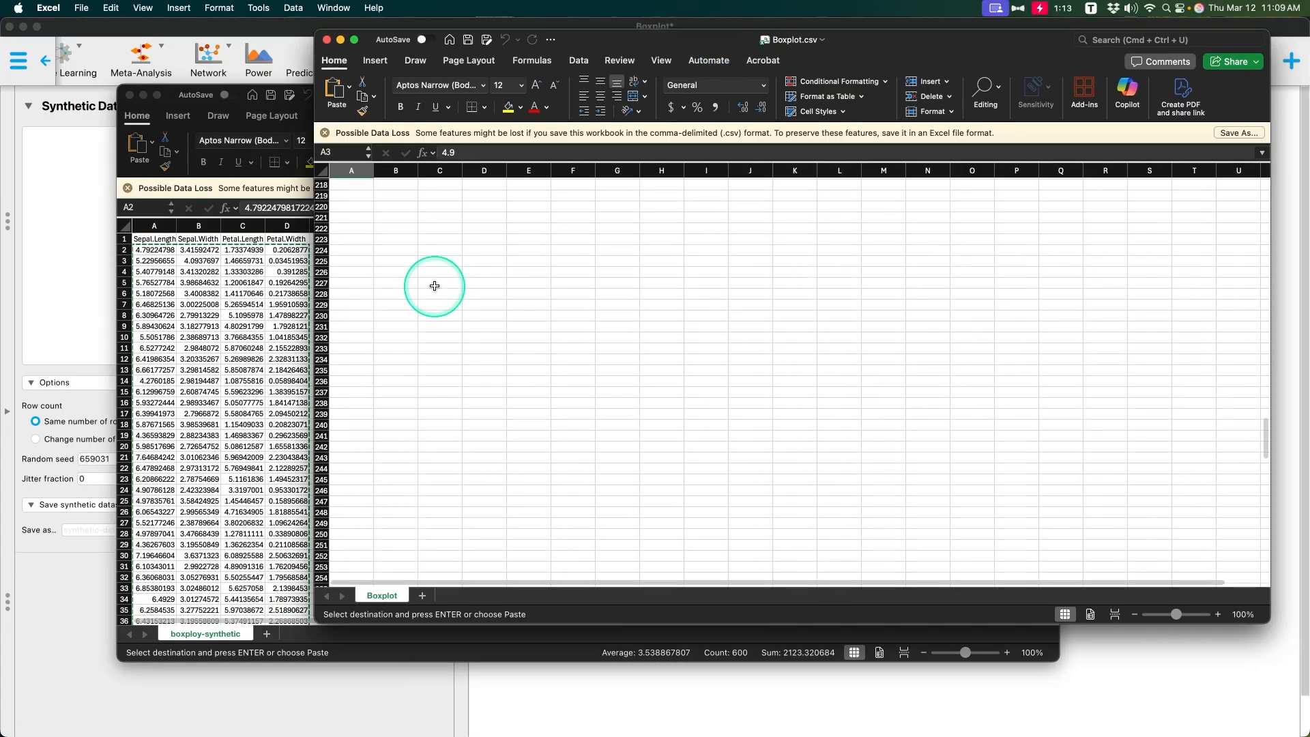
{"action": "scroll", "coordinate": [357, 292], "scroll_direction": "up", "scroll_amount": 5}
{"action": "left_click", "coordinate": [355, 340]}
{"action": "key", "text": "super+v"}
{"action": "left_click", "coordinate": [750, 329]}
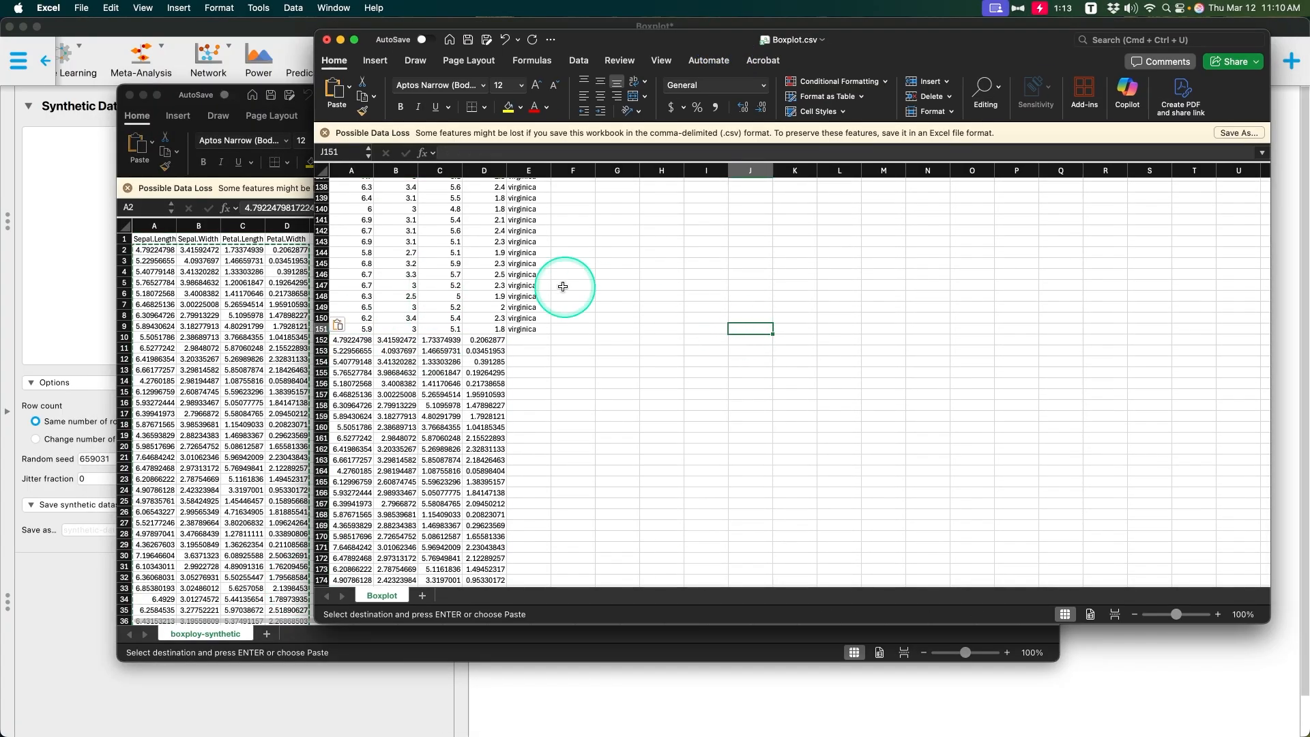
Format the pasted synthetic values in columns A to D of Boxplot.csv to one decimal place.
{"action": "scroll", "coordinate": [496, 424], "scroll_direction": "down", "scroll_amount": 5}
{"action": "scroll", "coordinate": [500, 444], "scroll_direction": "up", "scroll_amount": 10}
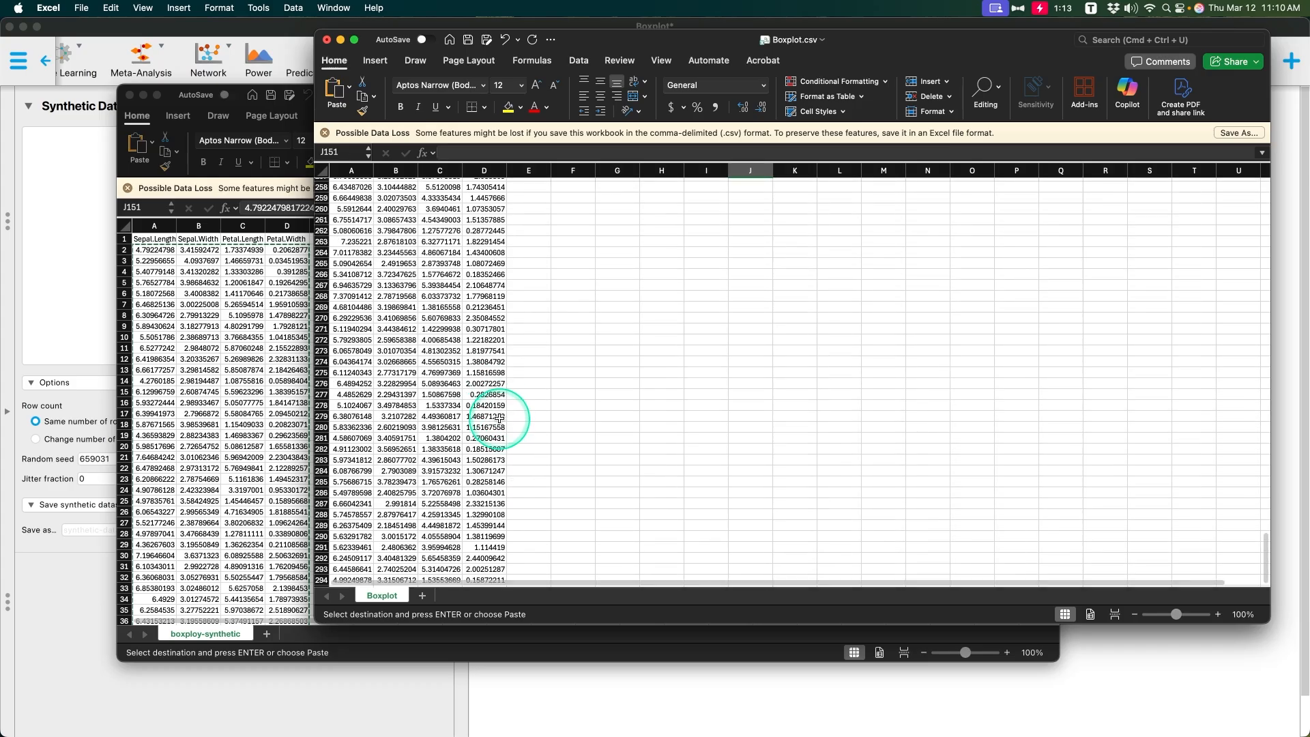
{"action": "scroll", "coordinate": [501, 469], "scroll_direction": "down", "scroll_amount": 15}
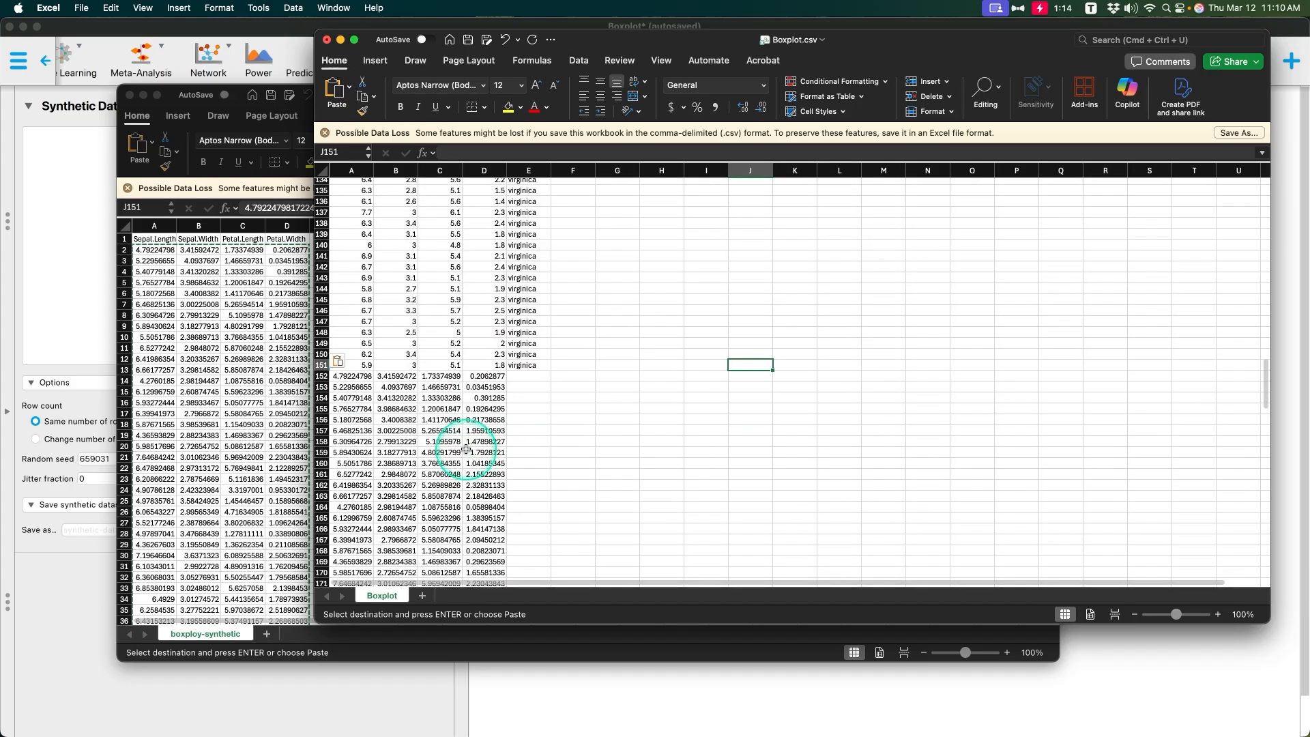
{"action": "scroll", "coordinate": [464, 447], "scroll_direction": "up", "scroll_amount": 12}
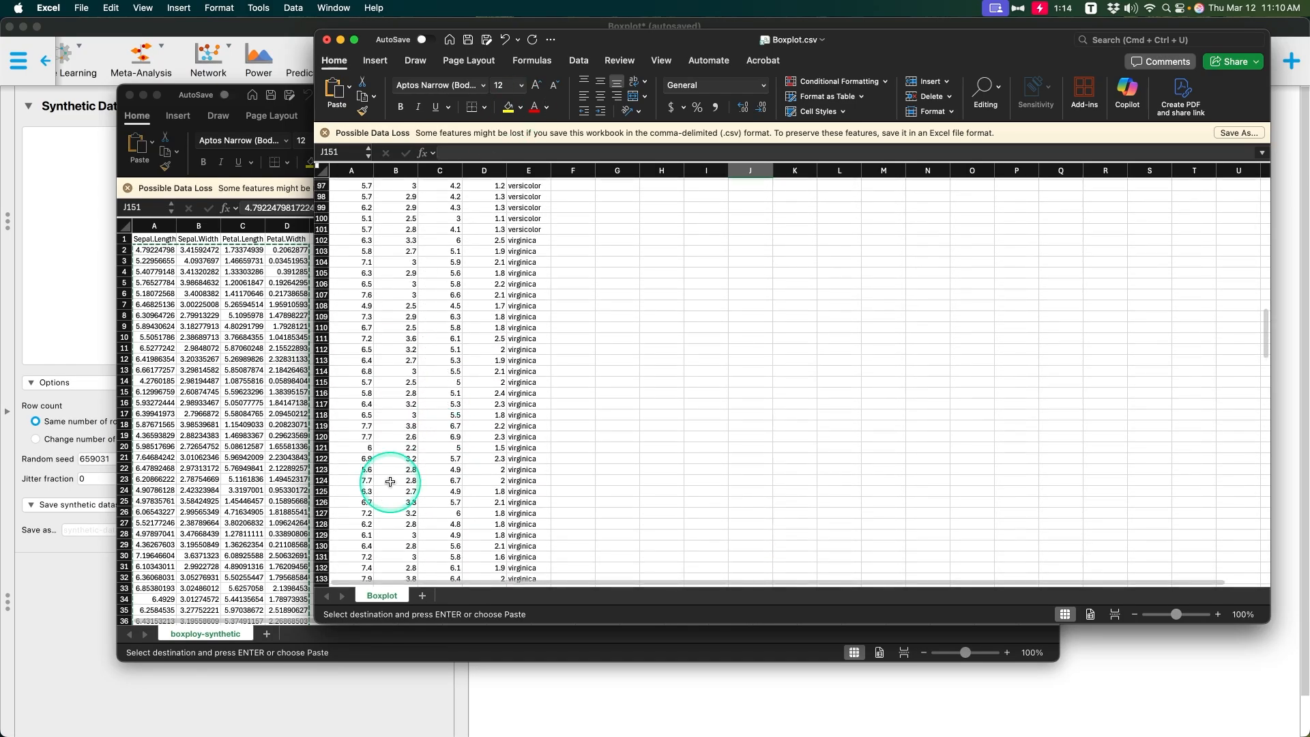
{"action": "left_click_drag", "start_coordinate": [369, 365], "coordinate": [481, 554]}
{"action": "left_click", "coordinate": [744, 107]}
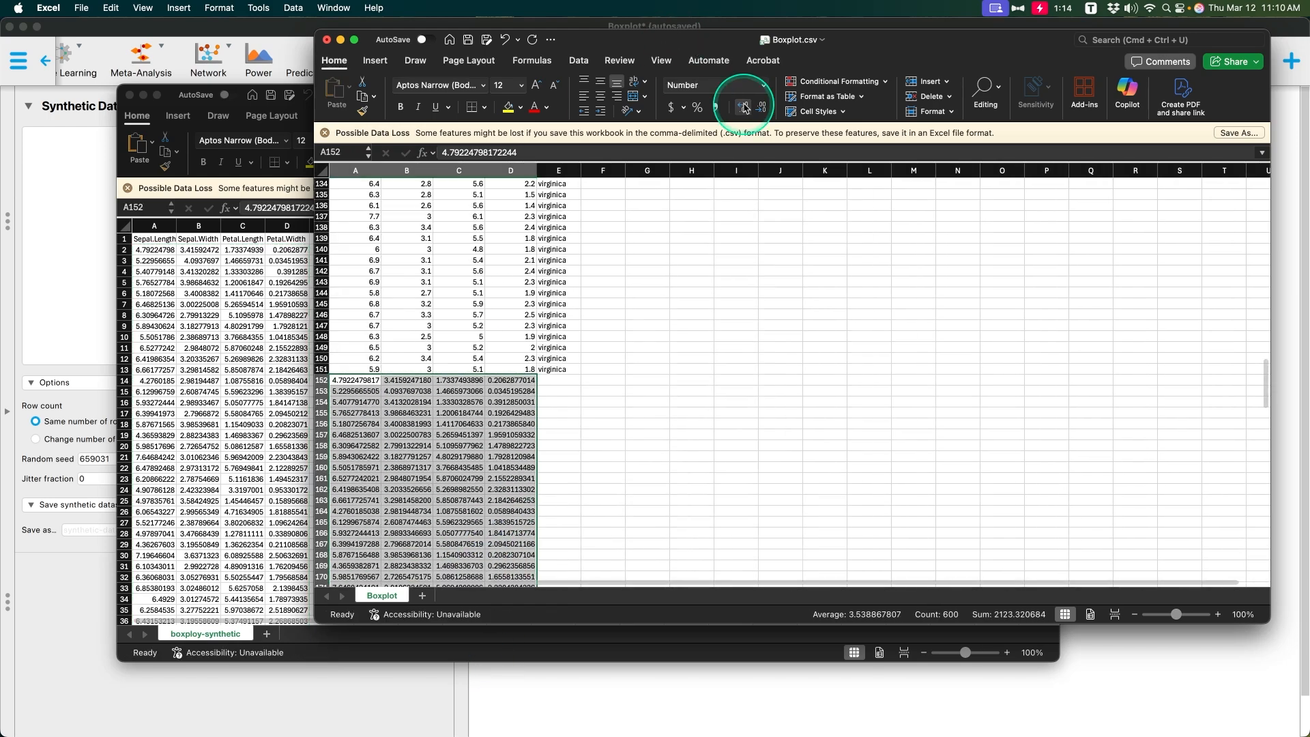
{"action": "left_click", "coordinate": [762, 107]}
{"action": "left_click", "coordinate": [762, 107]}
{"action": "left_click", "coordinate": [762, 107]}
{"action": "left_click", "coordinate": [762, 107]}
{"action": "left_click", "coordinate": [762, 107]}
{"action": "left_click", "coordinate": [762, 107]}
{"action": "left_click", "coordinate": [775, 304]}
Copy the original Species labels from E2:E151 and paste them beside the synthetic rows, starting at E152.
{"action": "scroll", "coordinate": [775, 357], "scroll_direction": "up", "scroll_amount": 20}
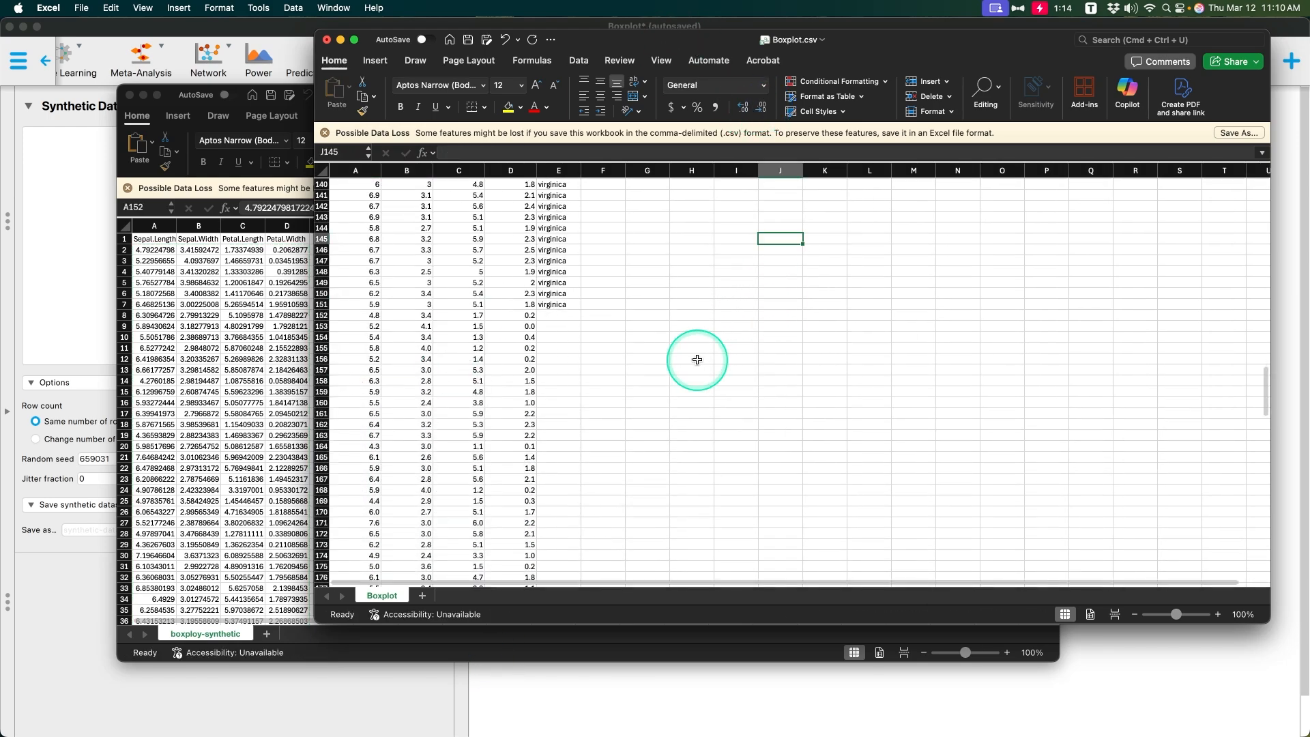
{"action": "left_click_drag", "start_coordinate": [554, 203], "coordinate": [564, 432]}
{"action": "key", "text": "super+c"}
{"action": "scroll", "coordinate": [596, 432], "scroll_direction": "up", "scroll_amount": 20}
{"action": "scroll", "coordinate": [596, 432], "scroll_direction": "down", "scroll_amount": 20}
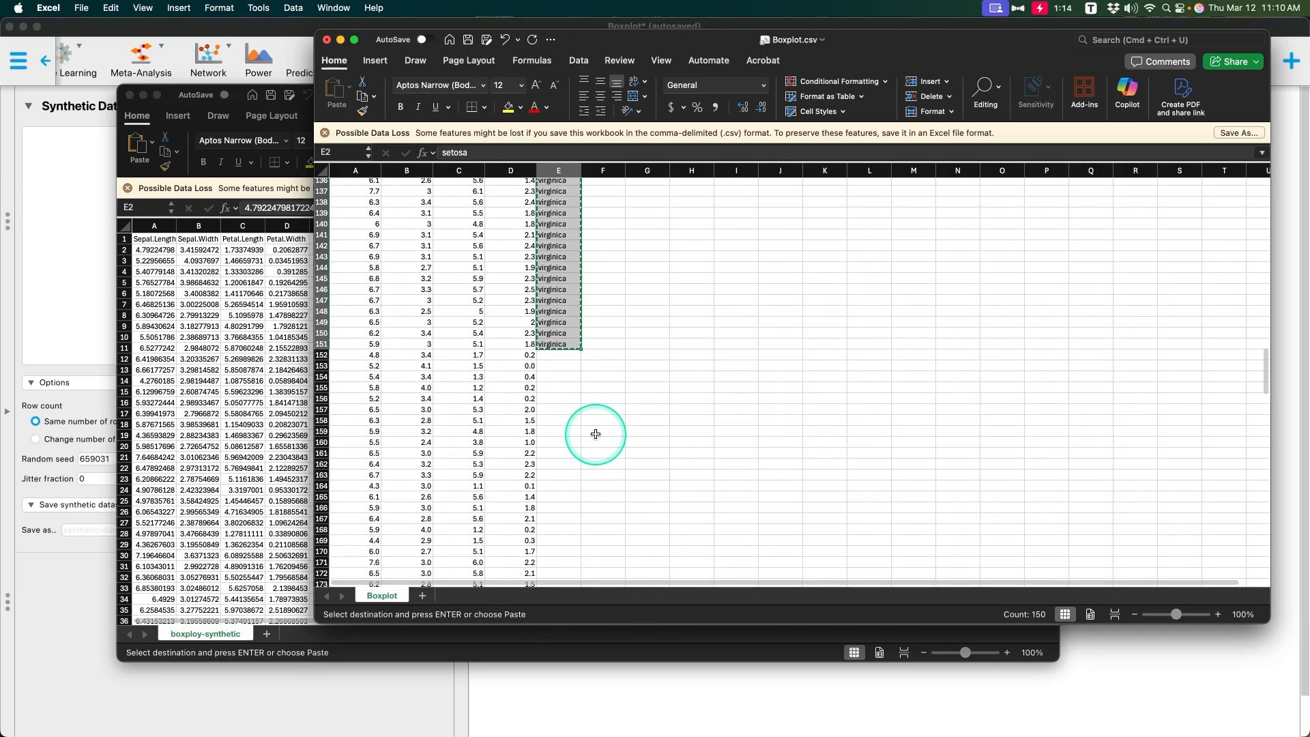
{"action": "left_click", "coordinate": [652, 311]}
Compare the original rows with the appended synthetic rows in Boxplot.csv, checking the measurements and Species labels.
{"action": "scroll", "coordinate": [652, 313], "scroll_direction": "down", "scroll_amount": 14}
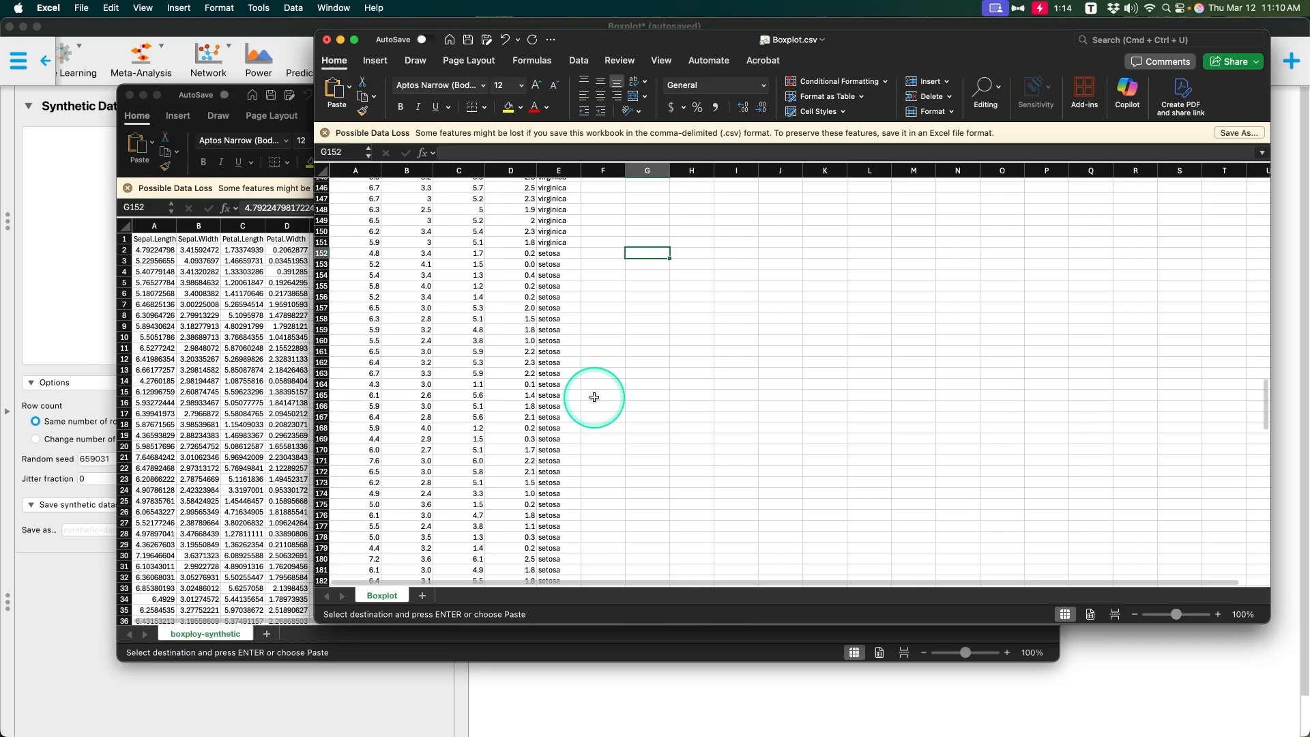
{"action": "scroll", "coordinate": [594, 397], "scroll_direction": "up", "scroll_amount": 20}
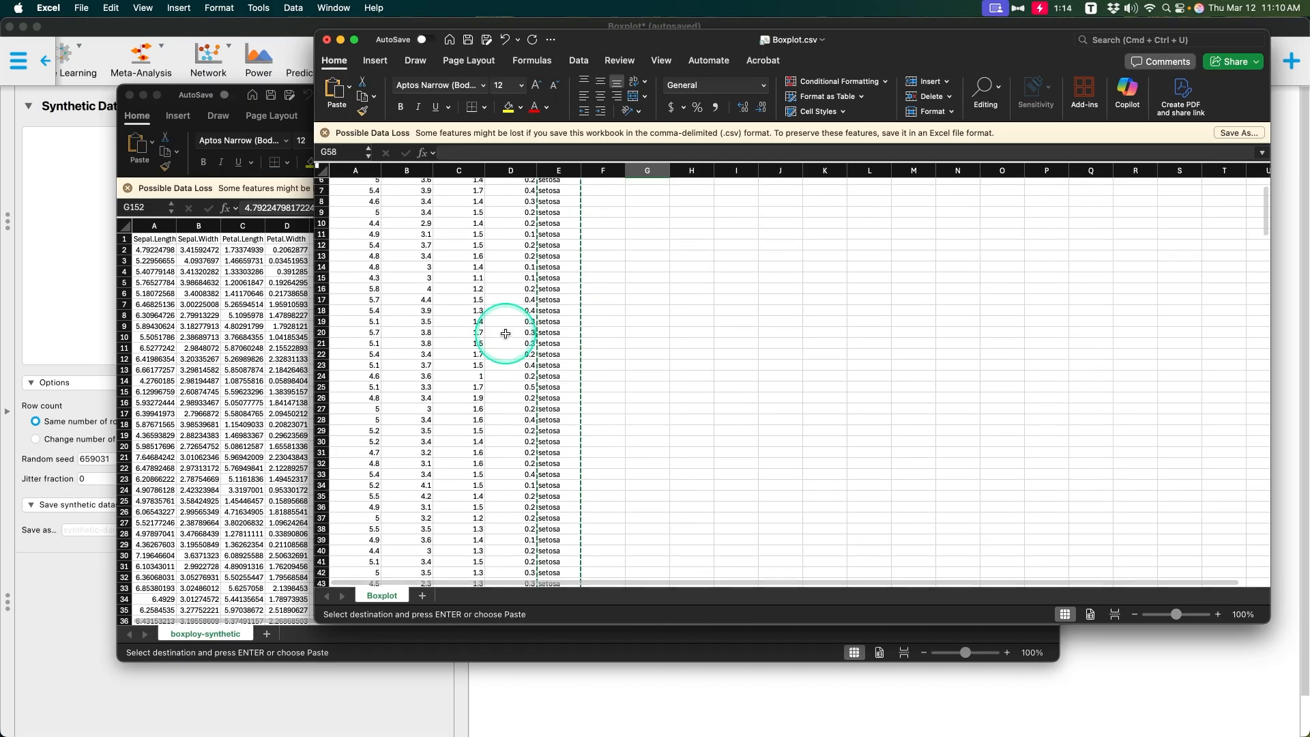
{"action": "scroll", "coordinate": [506, 334], "scroll_direction": "up", "scroll_amount": 2}
{"action": "scroll", "coordinate": [646, 380], "scroll_direction": "down", "scroll_amount": 20}
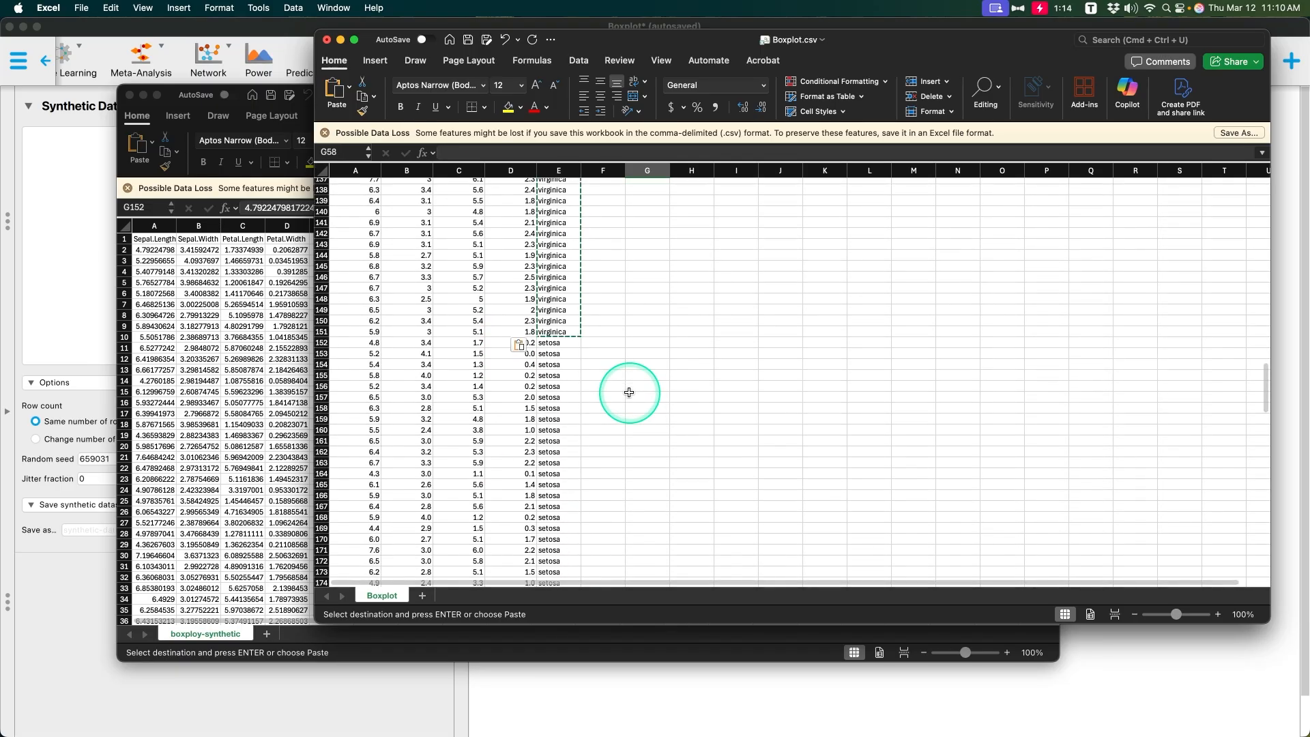
{"action": "scroll", "coordinate": [629, 392], "scroll_direction": "down", "scroll_amount": 20}
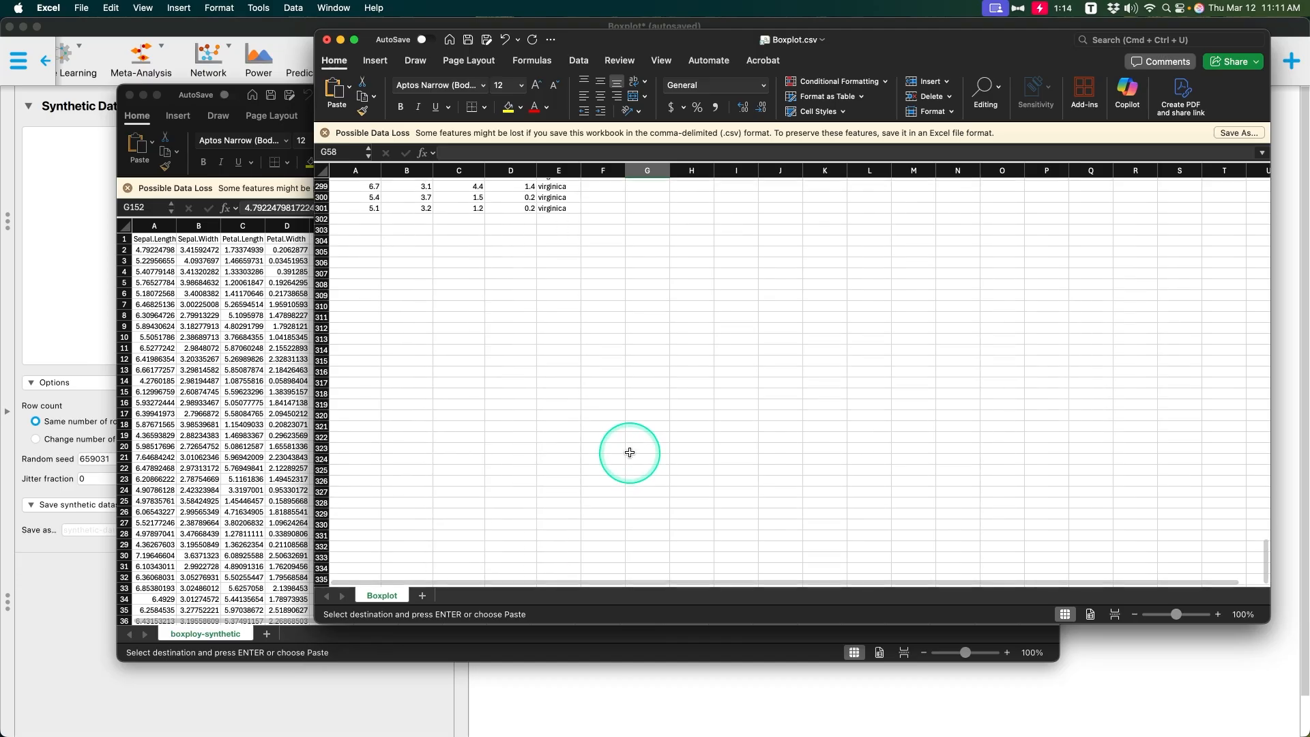
{"action": "scroll", "coordinate": [629, 452], "scroll_direction": "up", "scroll_amount": 20}
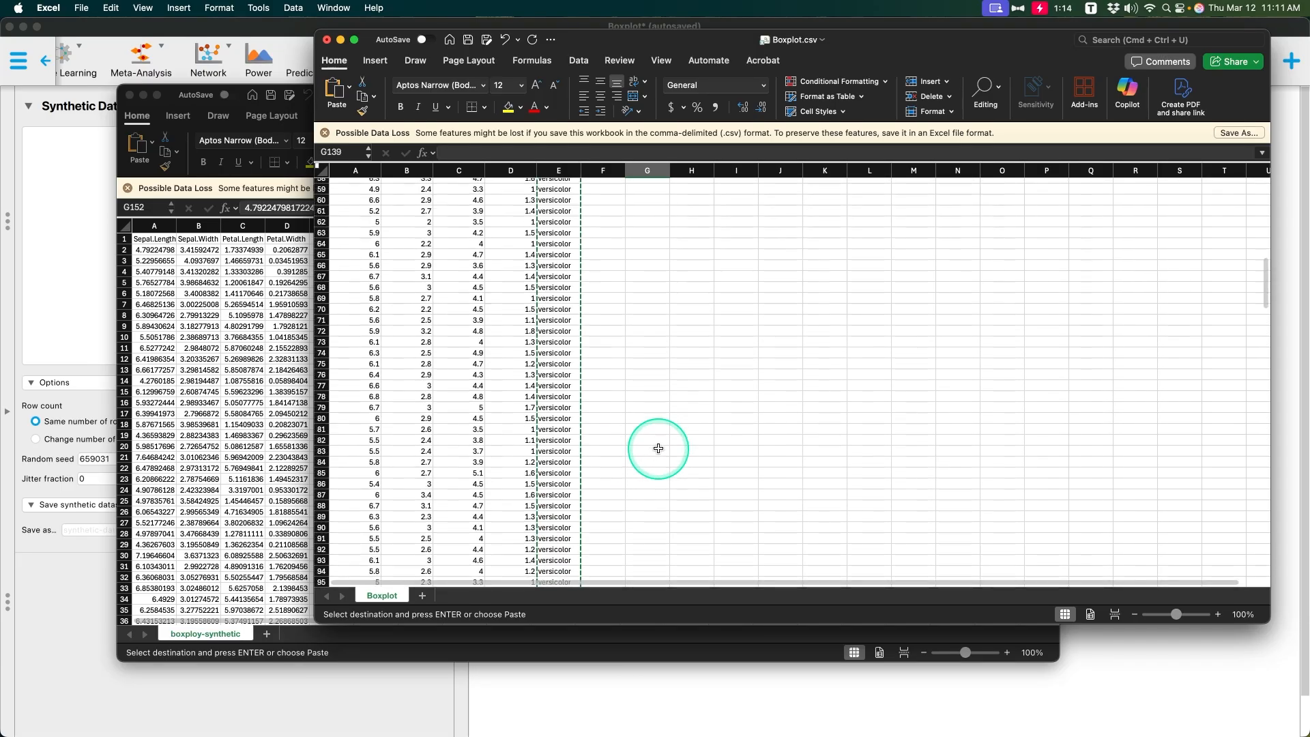
{"action": "scroll", "coordinate": [658, 448], "scroll_direction": "up", "scroll_amount": 10}
{"action": "scroll", "coordinate": [723, 407], "scroll_direction": "down", "scroll_amount": 12}
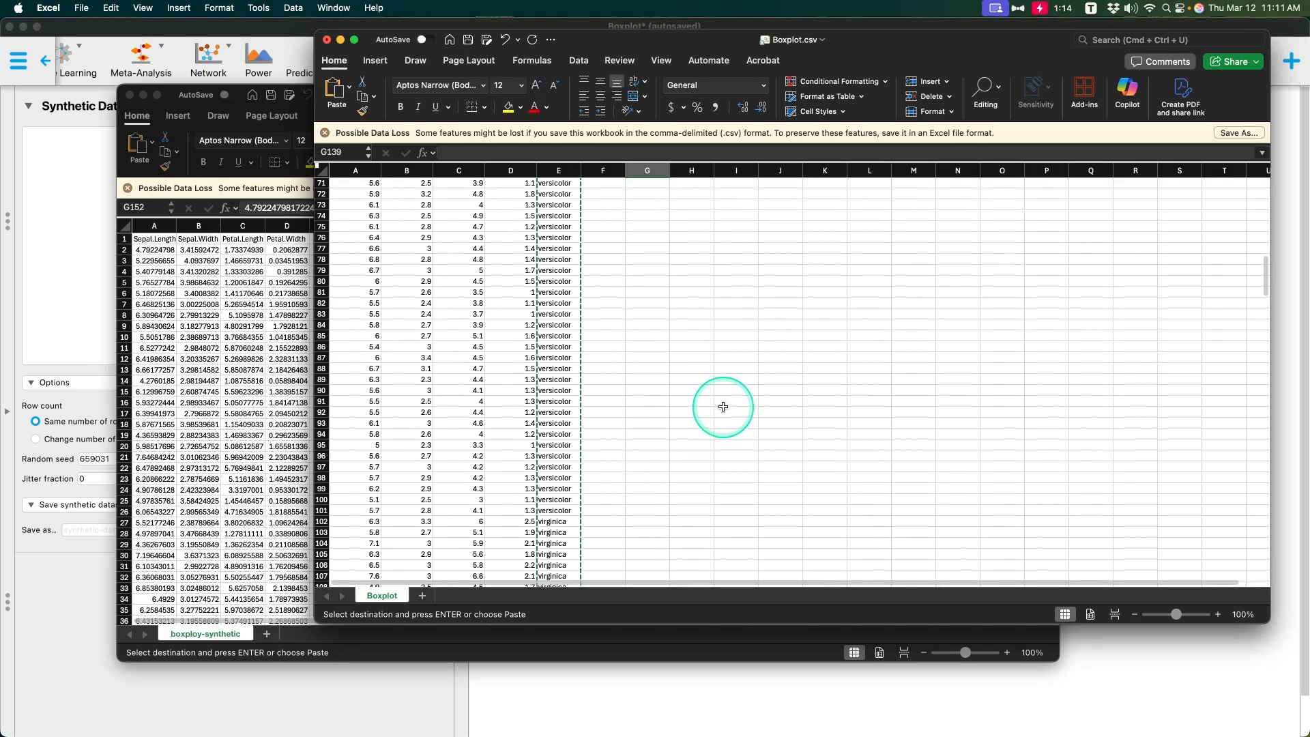
{"action": "scroll", "coordinate": [723, 406], "scroll_direction": "down", "scroll_amount": 11}
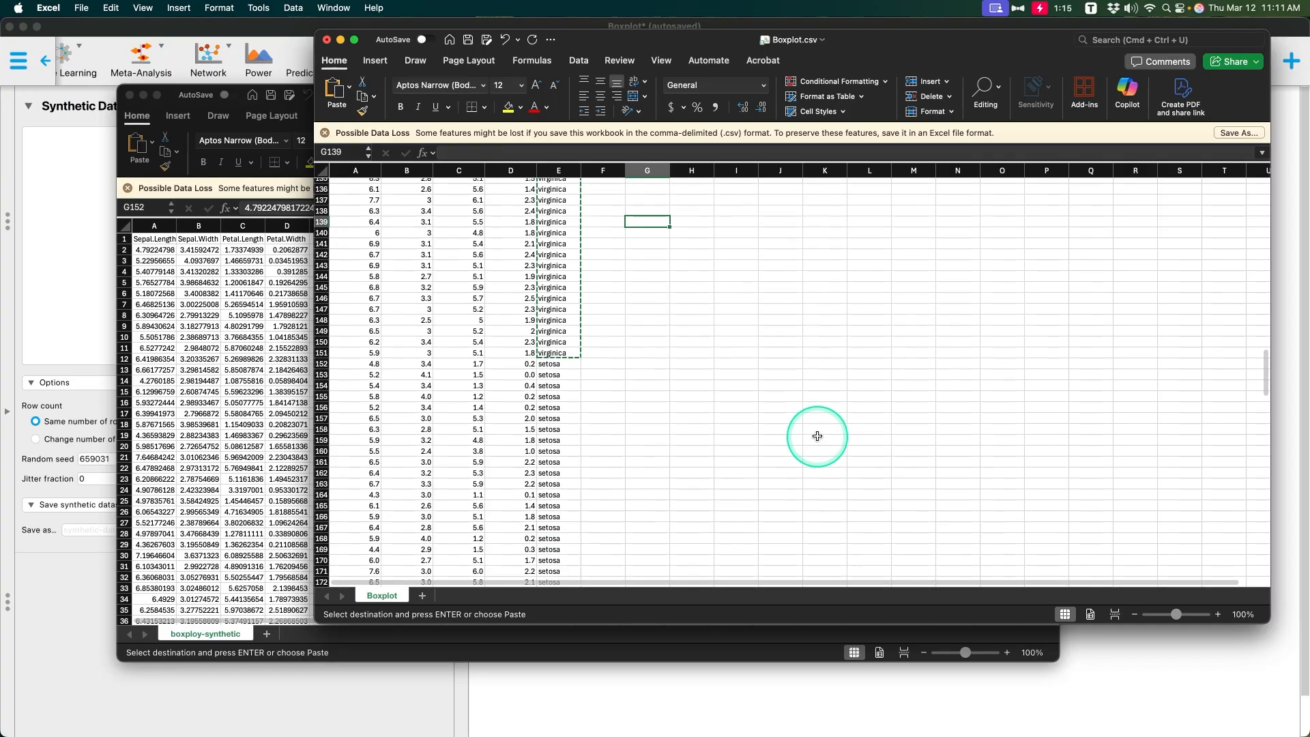
{"action": "scroll", "coordinate": [817, 436], "scroll_direction": "up", "scroll_amount": 20}
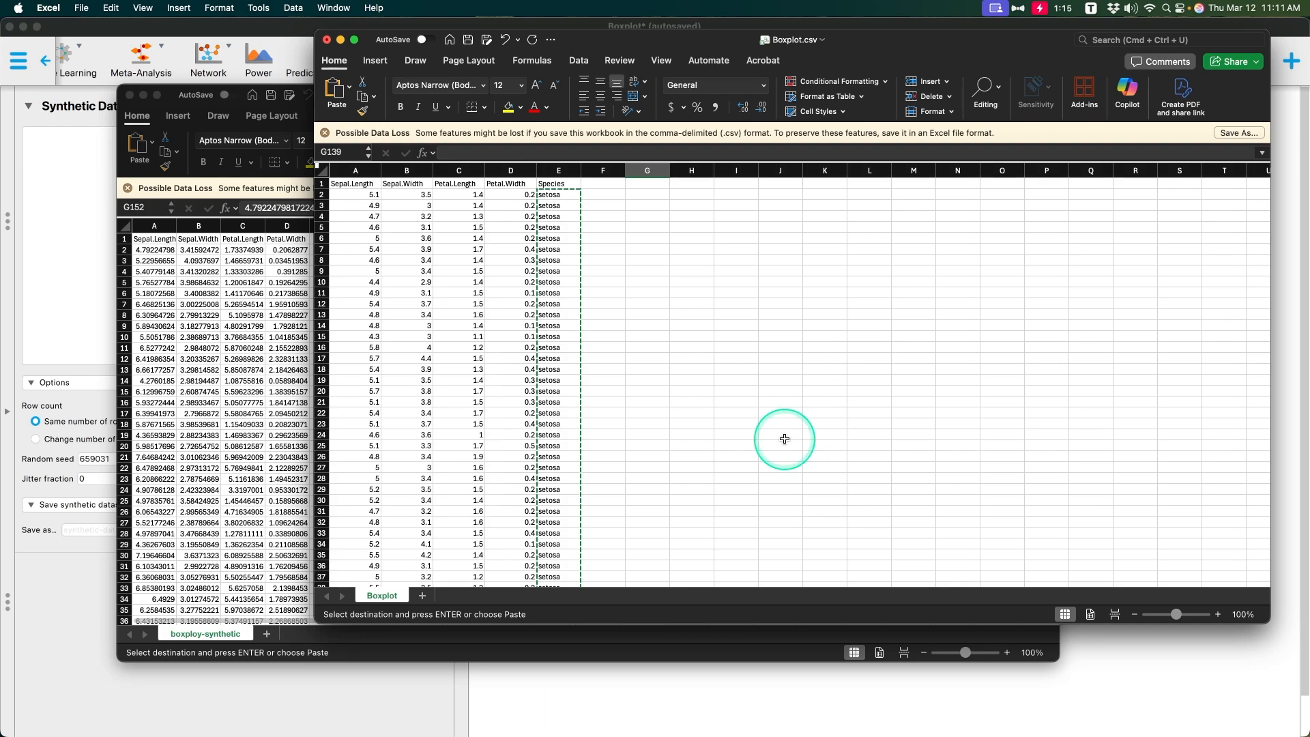
Switch back to JASP and look through the earlier analysis modules, including Bain, Regression and Mixed Models.
{"action": "left_click", "coordinate": [700, 709]}
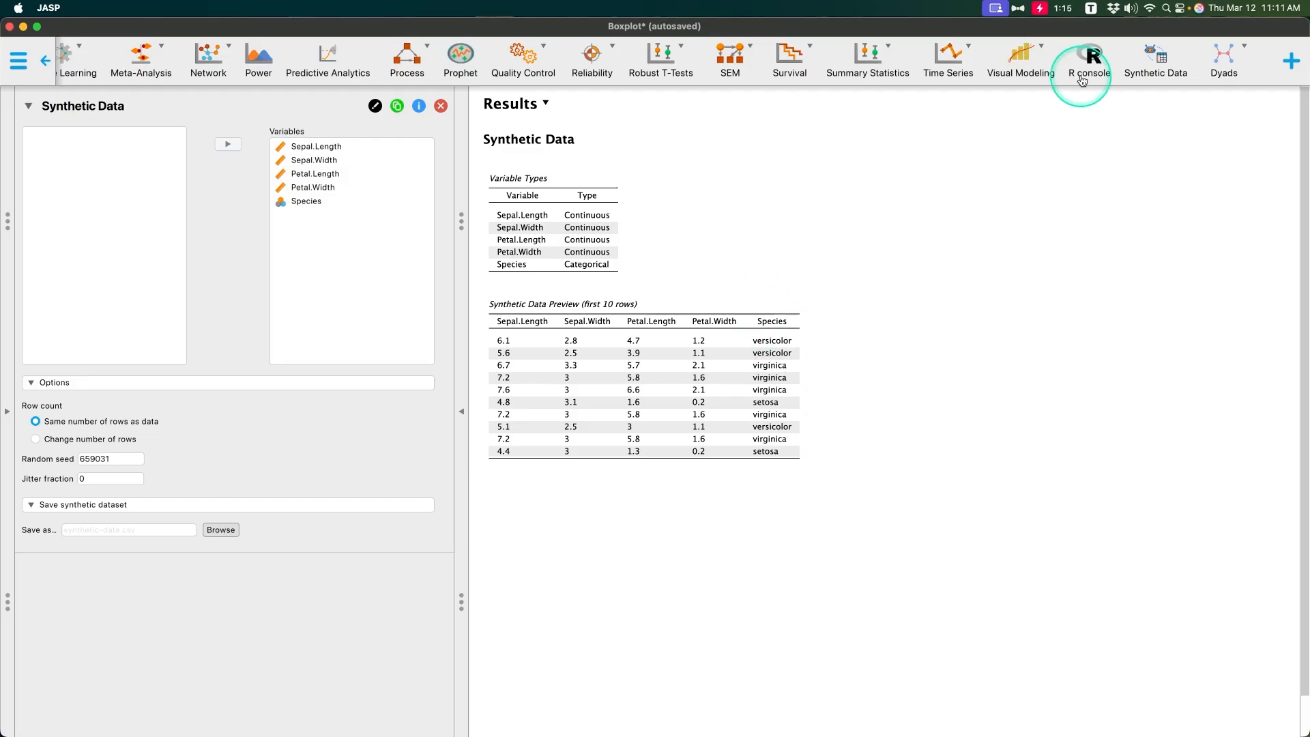
{"action": "scroll", "coordinate": [1037, 61], "scroll_direction": "left", "scroll_amount": 10}
{"action": "scroll", "coordinate": [621, 69], "scroll_direction": "left", "scroll_amount": 5}
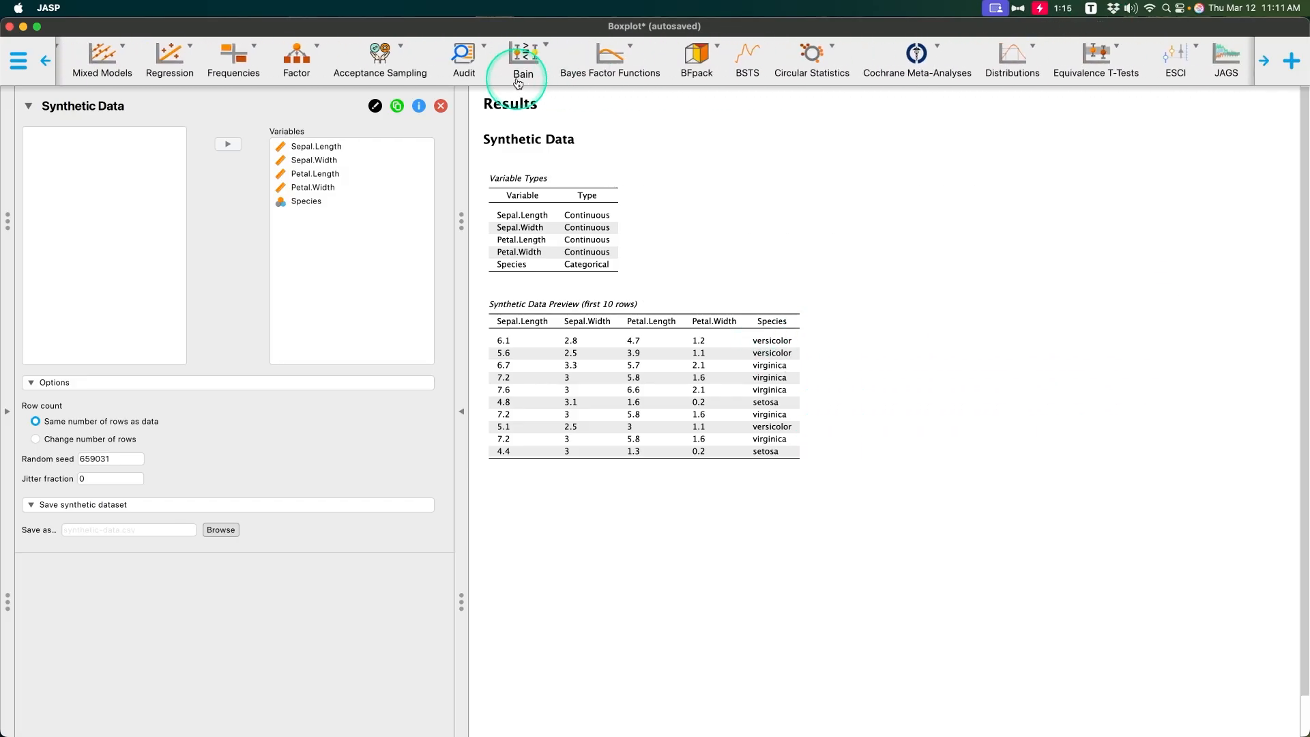